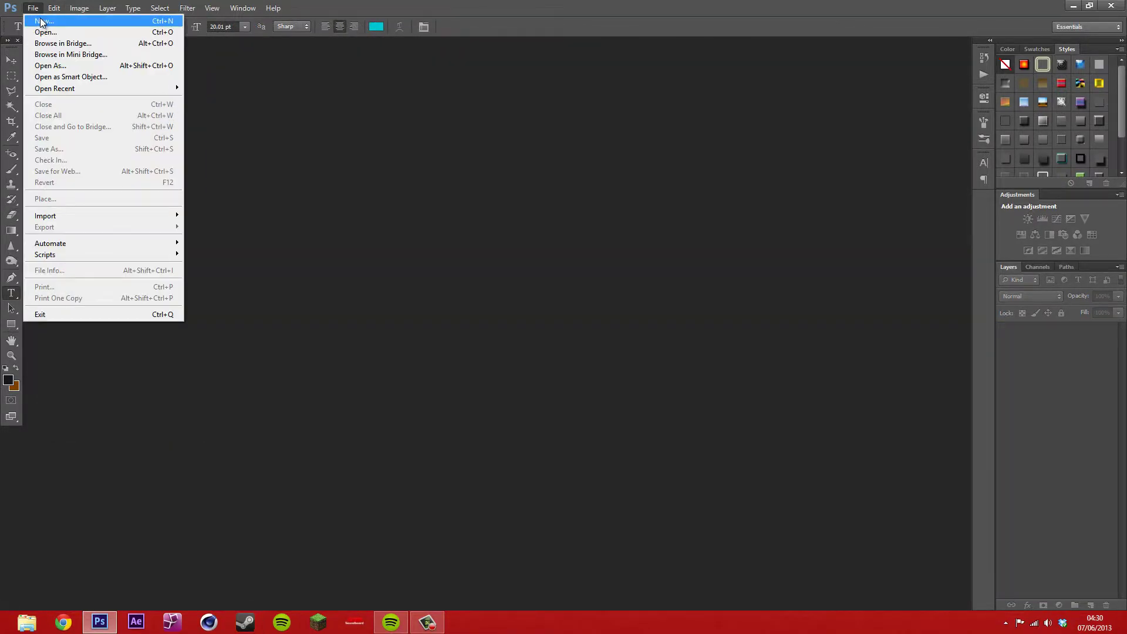
Create a new 1920 x 1080 pixel document with a resolution of 300 pixels/inch.
left_click(41, 22)
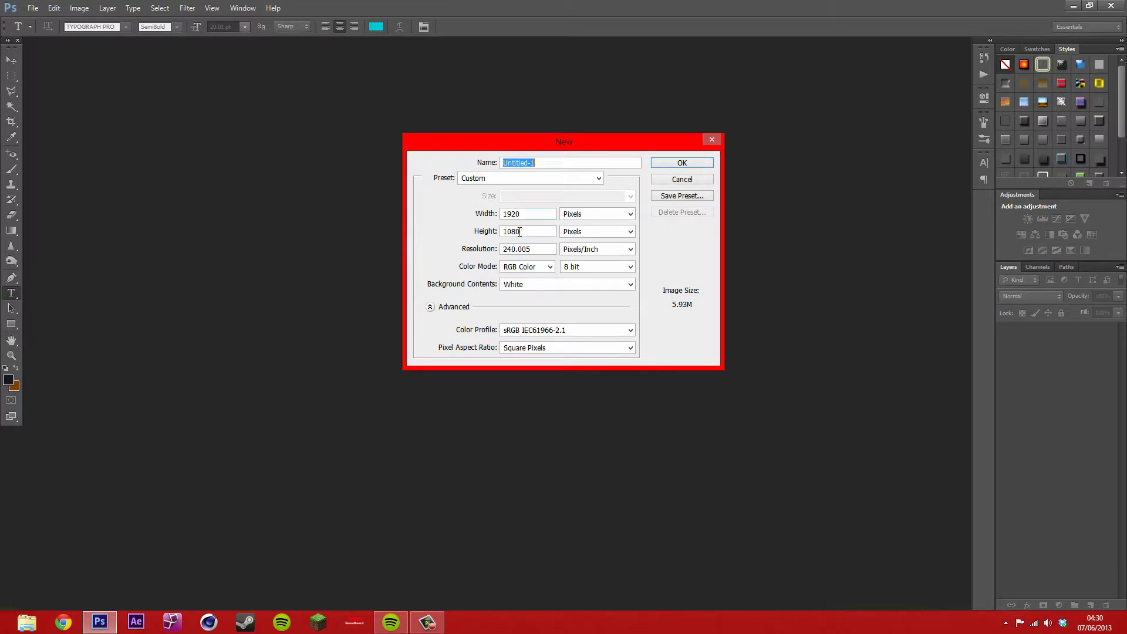
double_click(528, 213)
key("Tab")
left_click(511, 248)
key("ctrl+a")
key("BackSpace")
type("33")
key("BackSpace")
type("00")
key("Return")
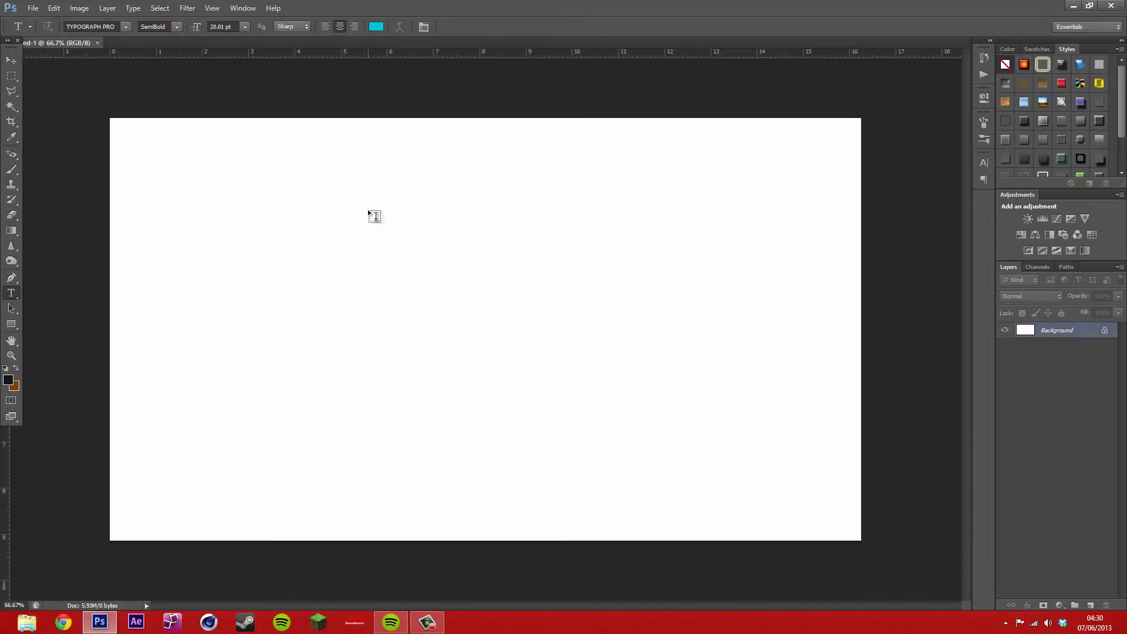
Add a new empty layer and delete the Background layer to make the canvas transparent.
right_click(1057, 330)
left_click(1102, 575)
left_click(1089, 605)
right_click(1061, 350)
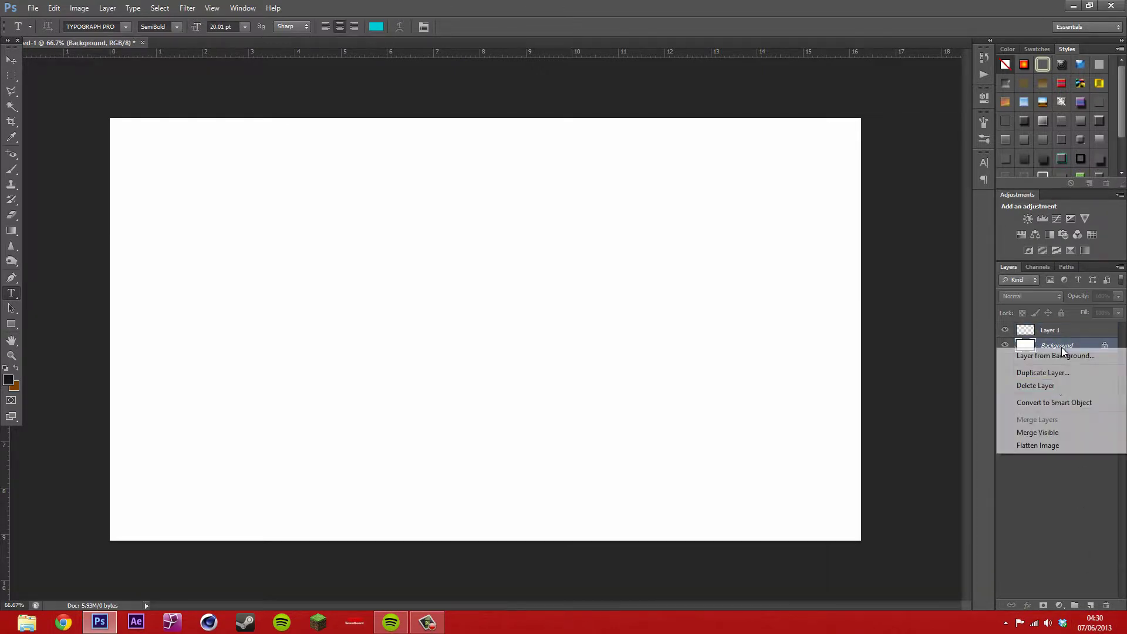
left_click(1048, 387)
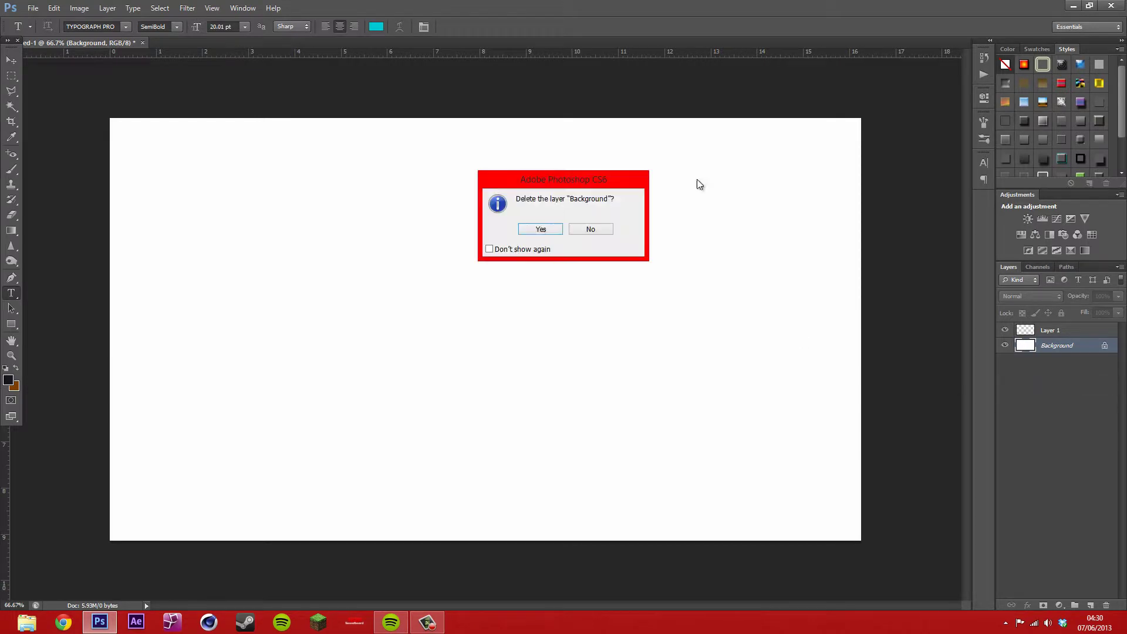
left_click(540, 228)
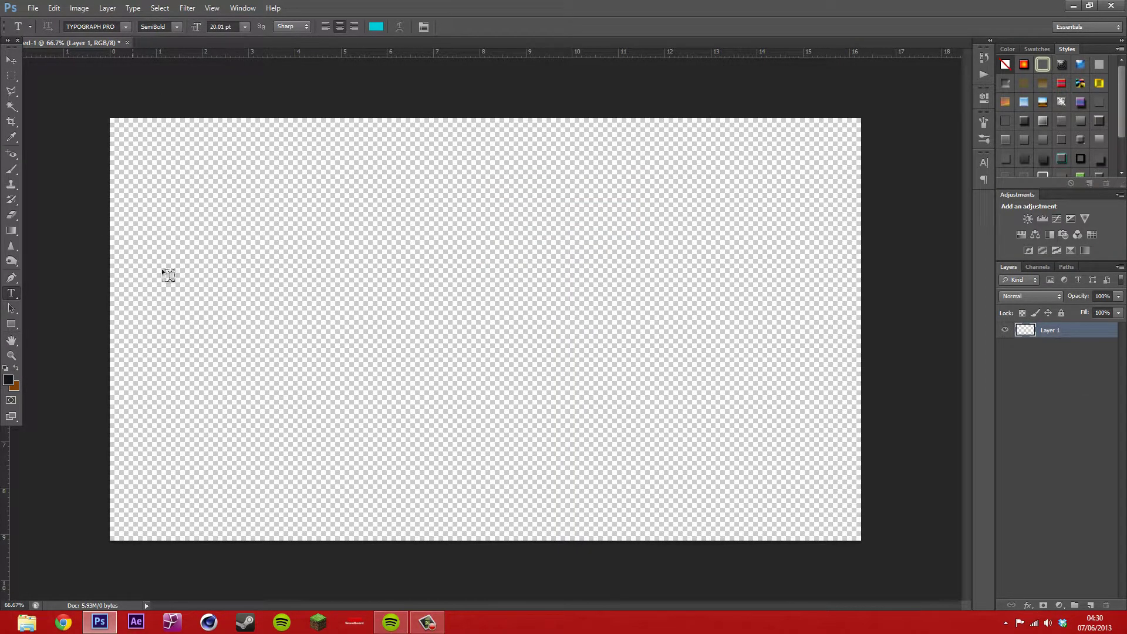
Add the word TEXT at 154.01 pt and move it to the middle of the canvas.
left_click(260, 341)
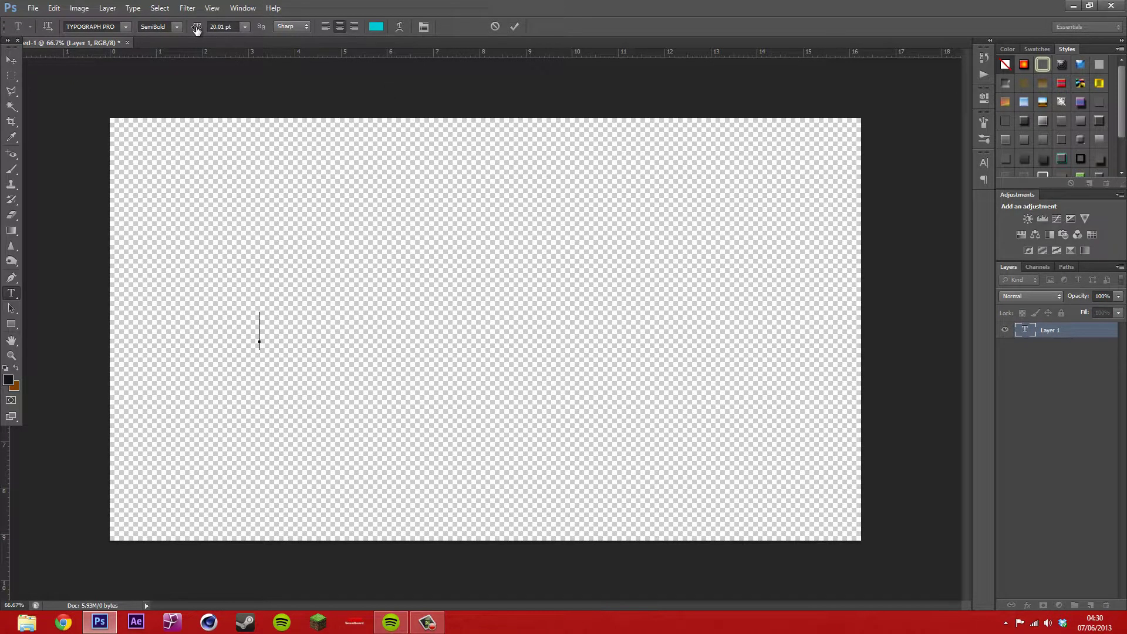
left_click_drag(196, 30, 285, 23)
left_click_drag(199, 27, 190, 27)
type("T")
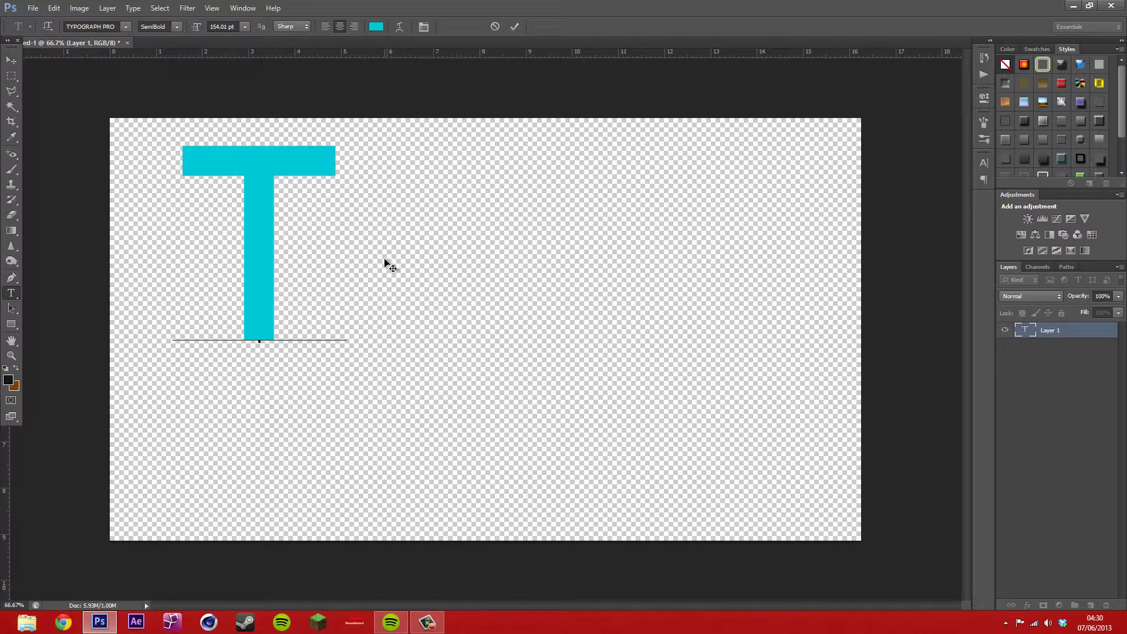
type("EXT")
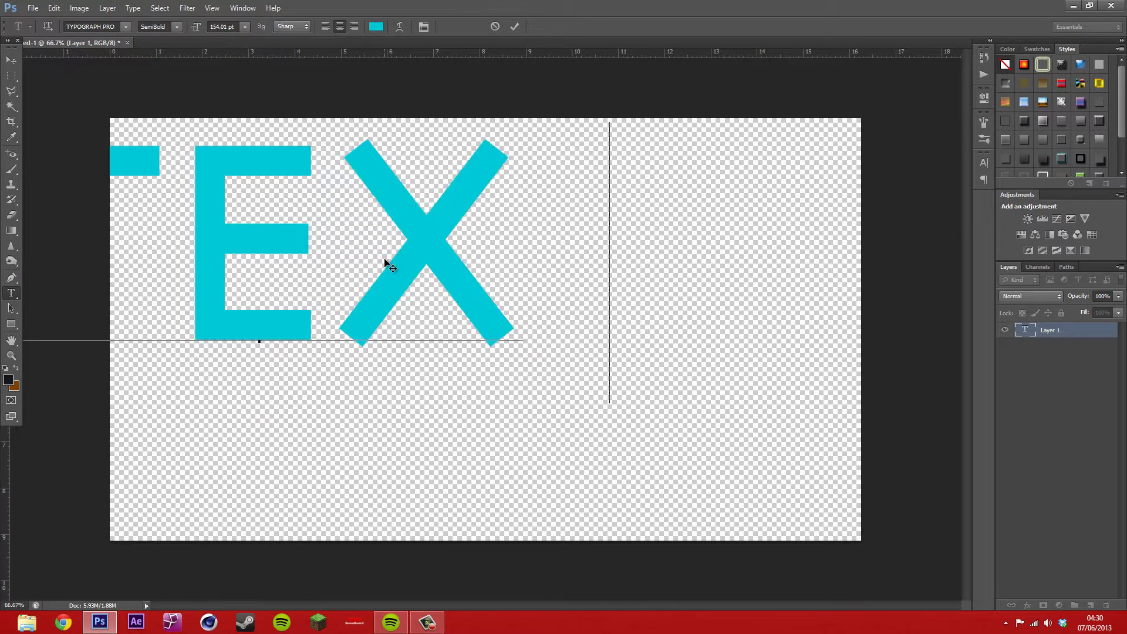
left_click(510, 27)
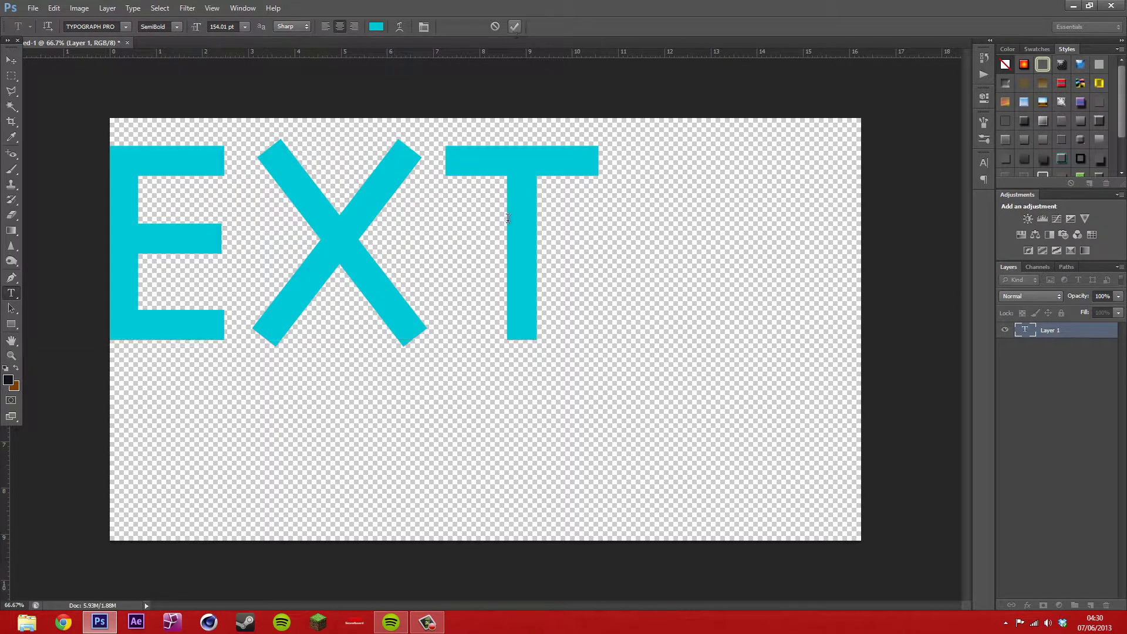
left_click(12, 60)
left_click_drag(251, 222, 461, 296)
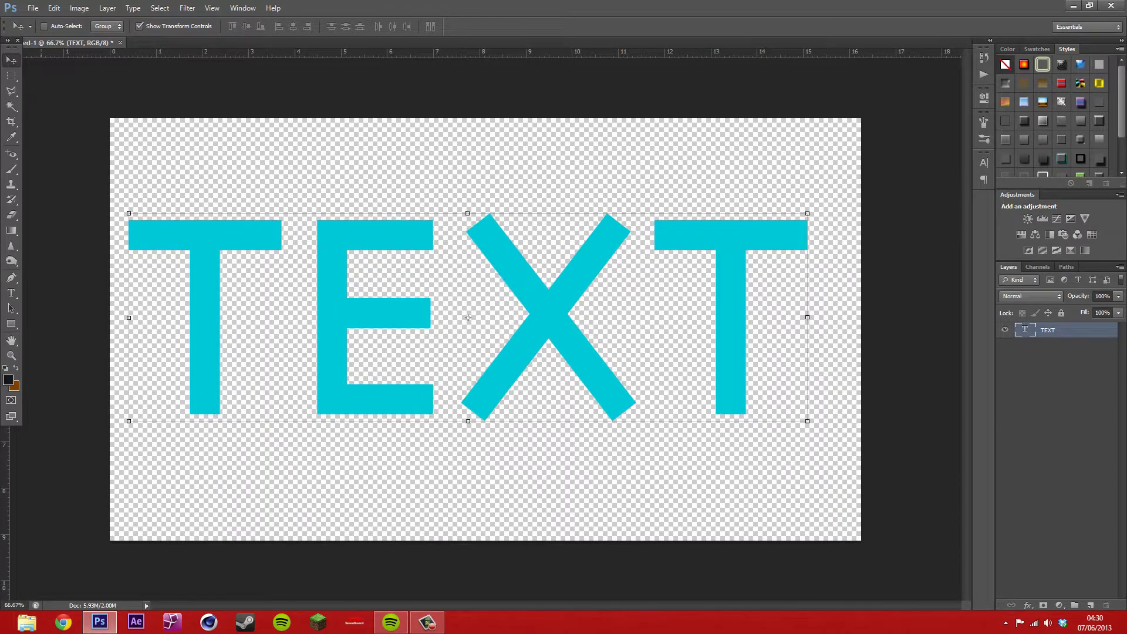
Select the whole word TEXT for editing and try the Webdings font on it.
left_click(11, 292)
left_click(397, 341)
key("ctrl+a")
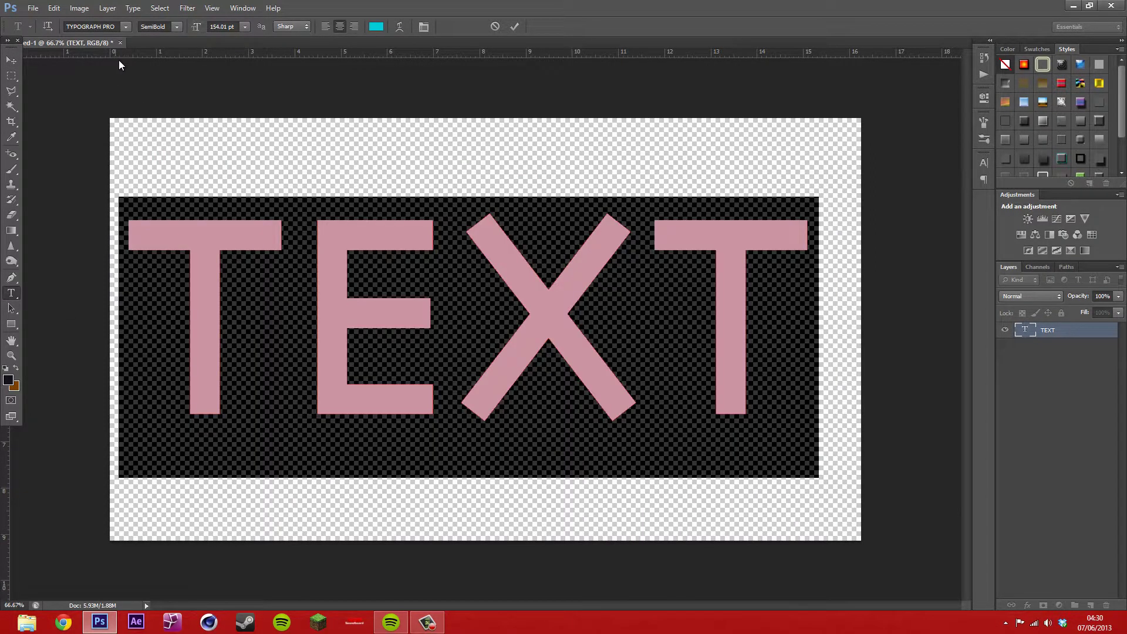
left_click(125, 26)
left_click_drag(267, 365, 268, 49)
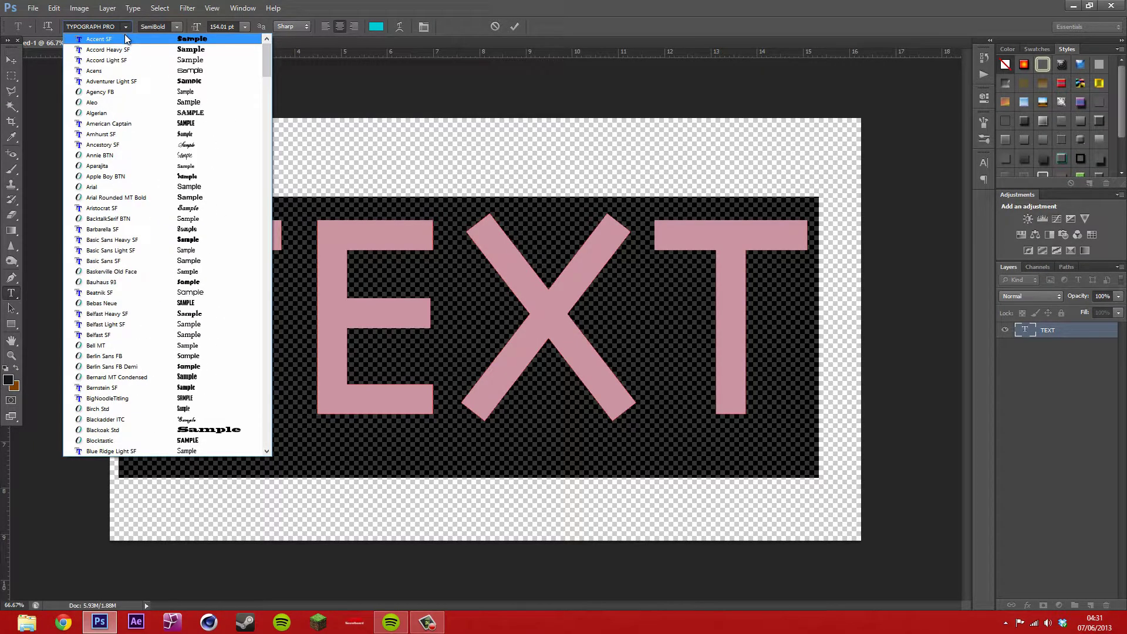
left_click_drag(268, 69, 248, 36)
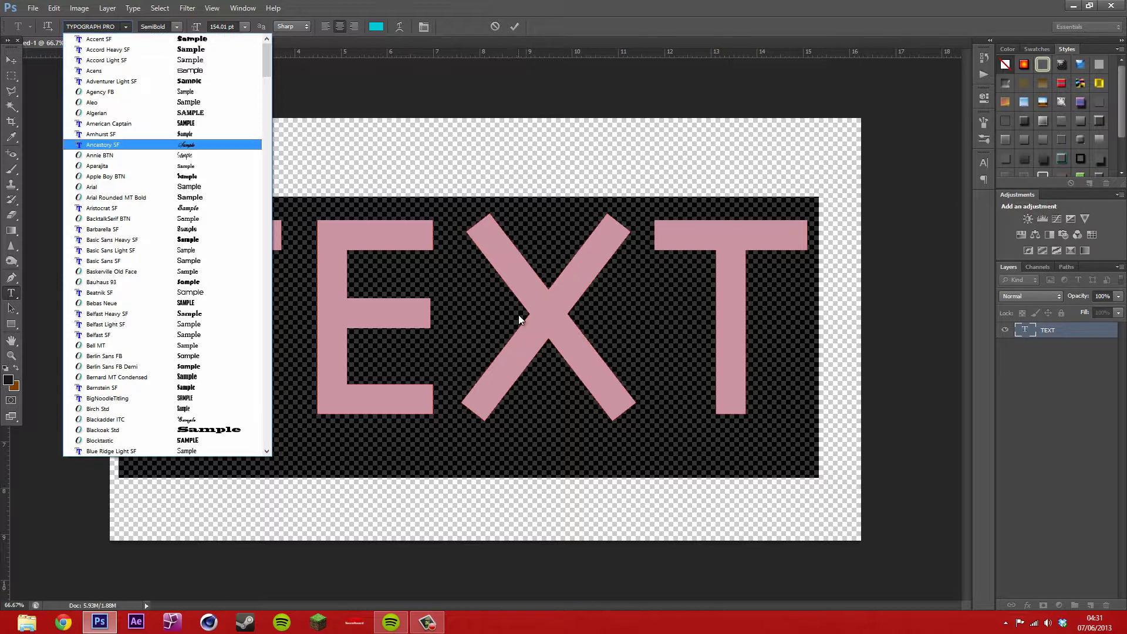
left_click(118, 26)
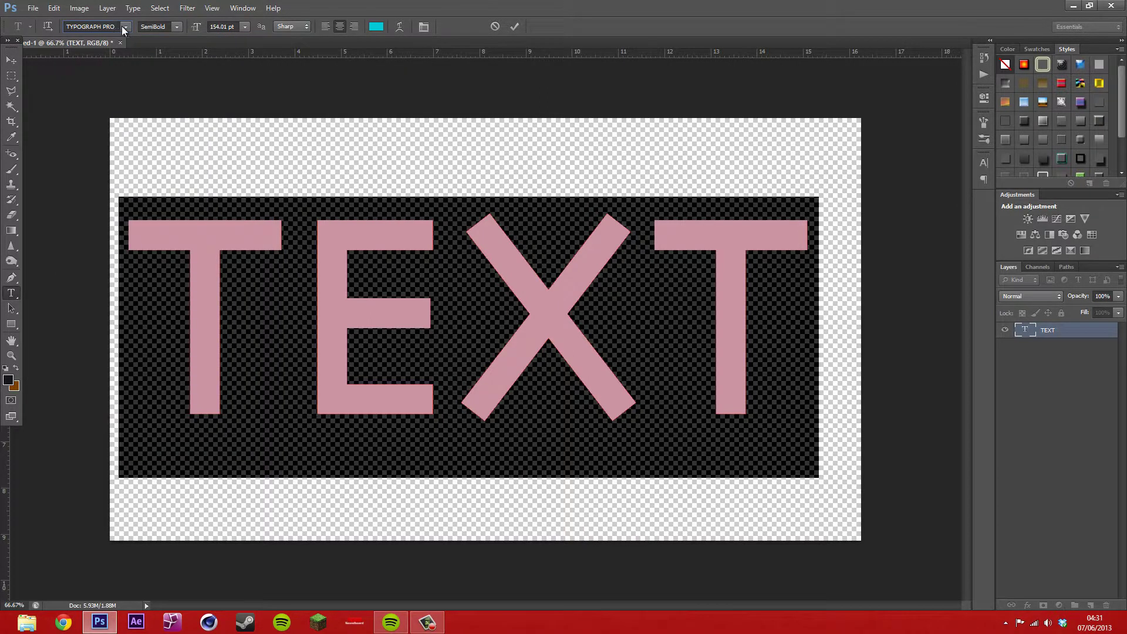
left_click(122, 26)
left_click(247, 213)
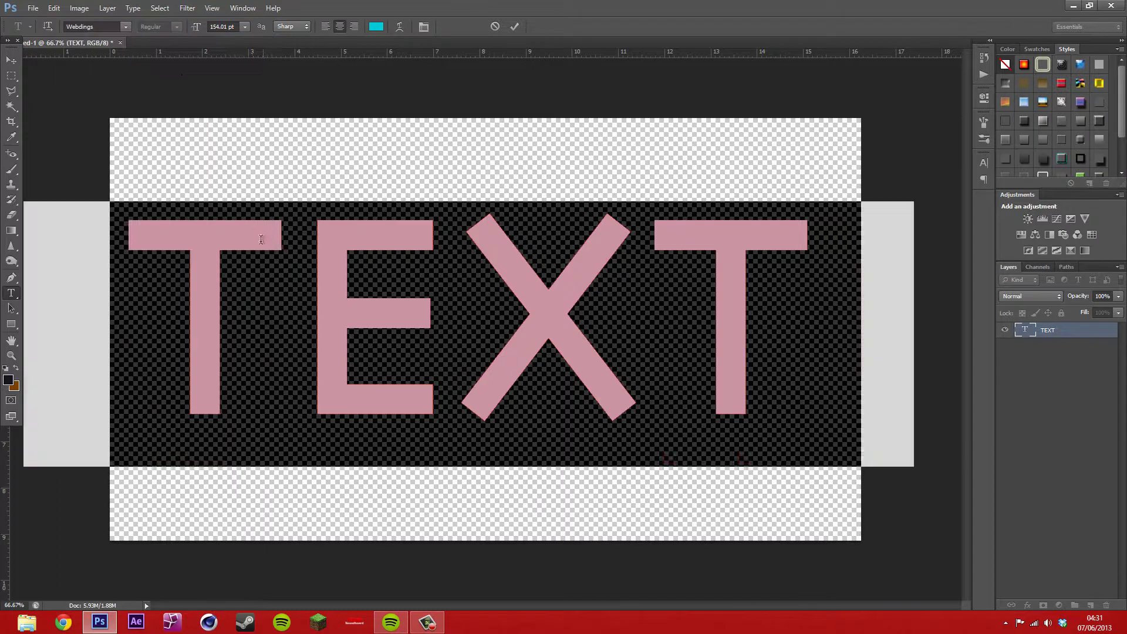
Preview the fonts one by one on the word TEXT, starting from Accent SF, and apply Blocktastic.
left_click(125, 26)
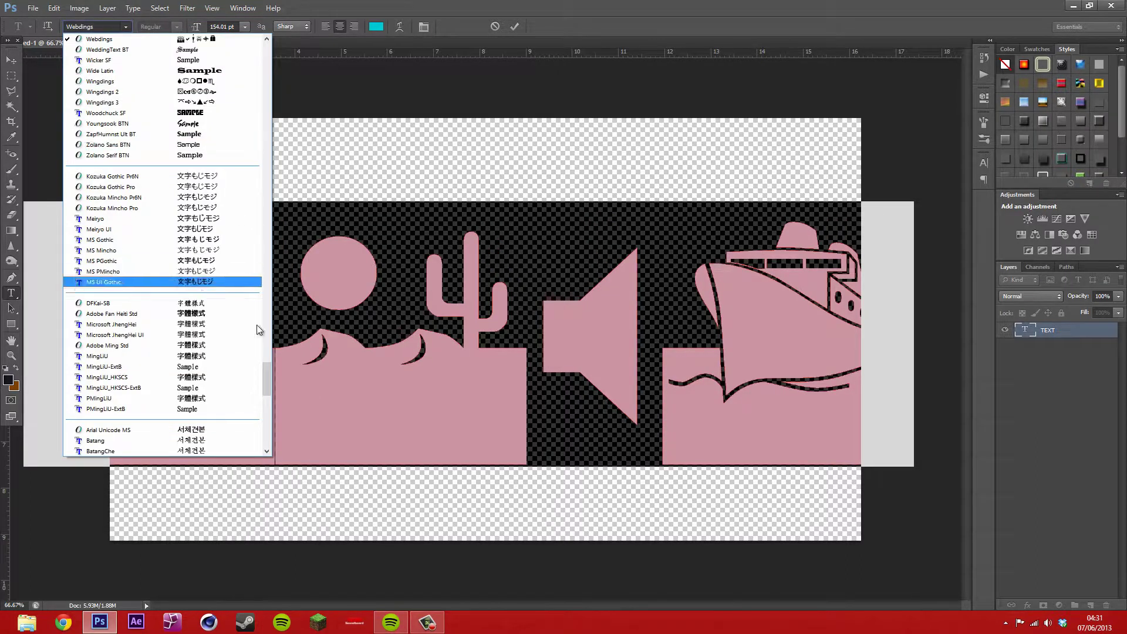
left_click_drag(266, 372, 265, 56)
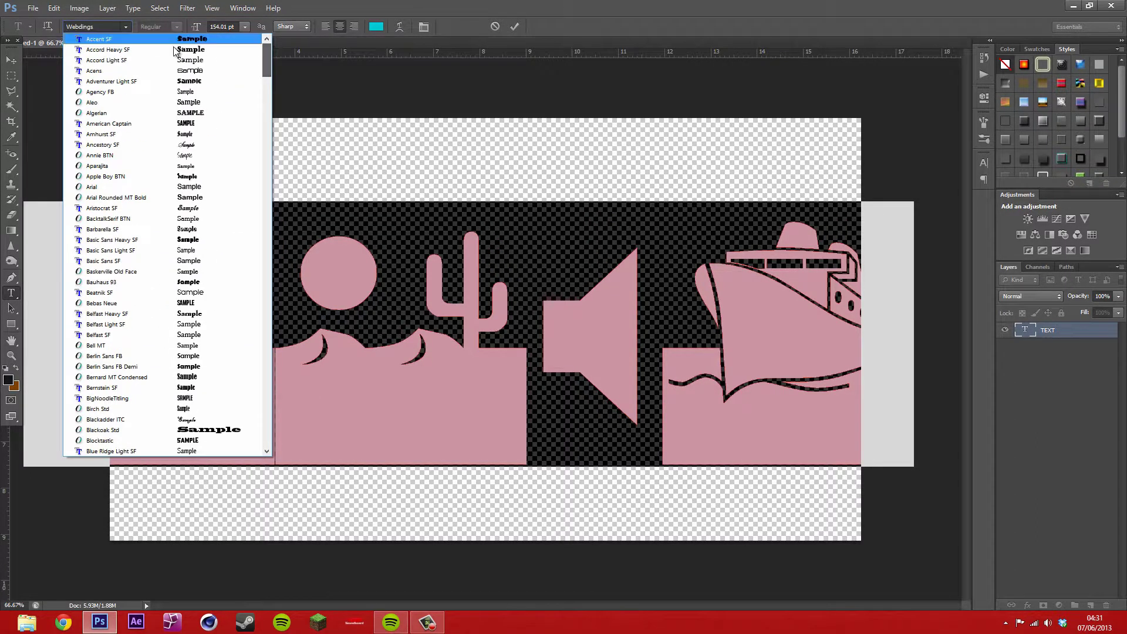
left_click(138, 40)
left_click(100, 23)
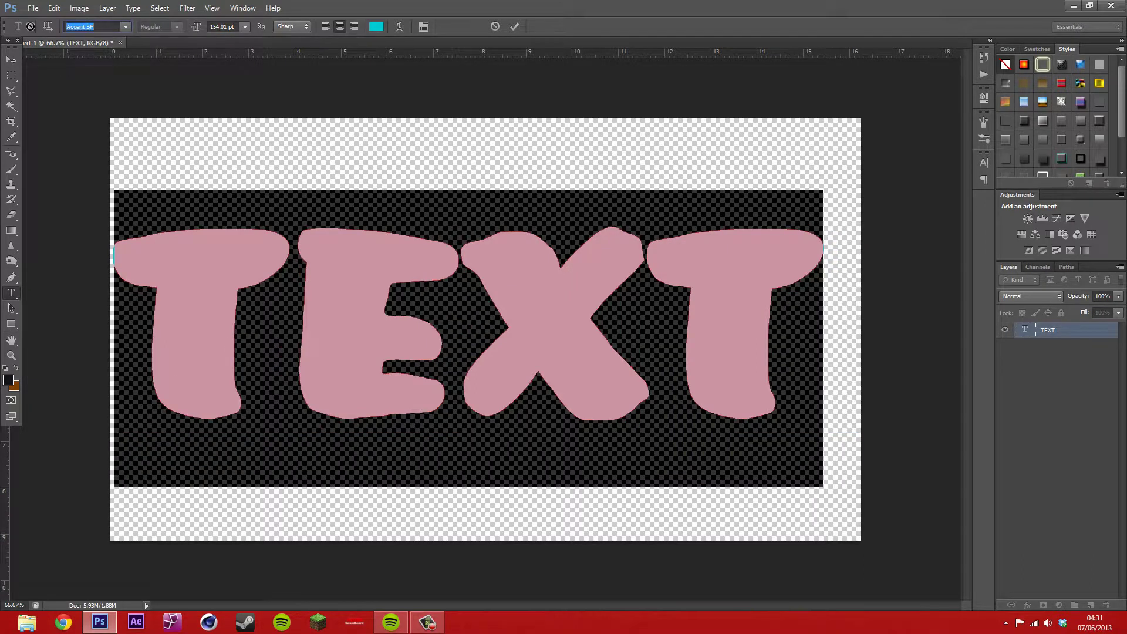
key("Down")
key("Down")
key("Down")
key("Down")
key("Down")
key("Down")
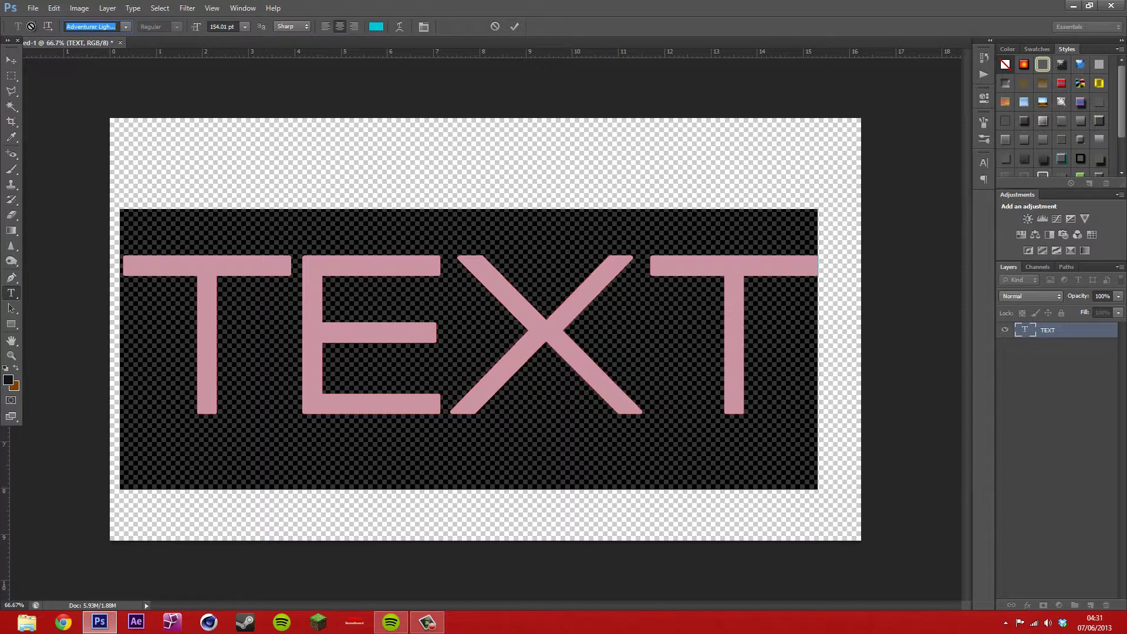
key("Down")
key("Down")
key("Down")
key("Down")
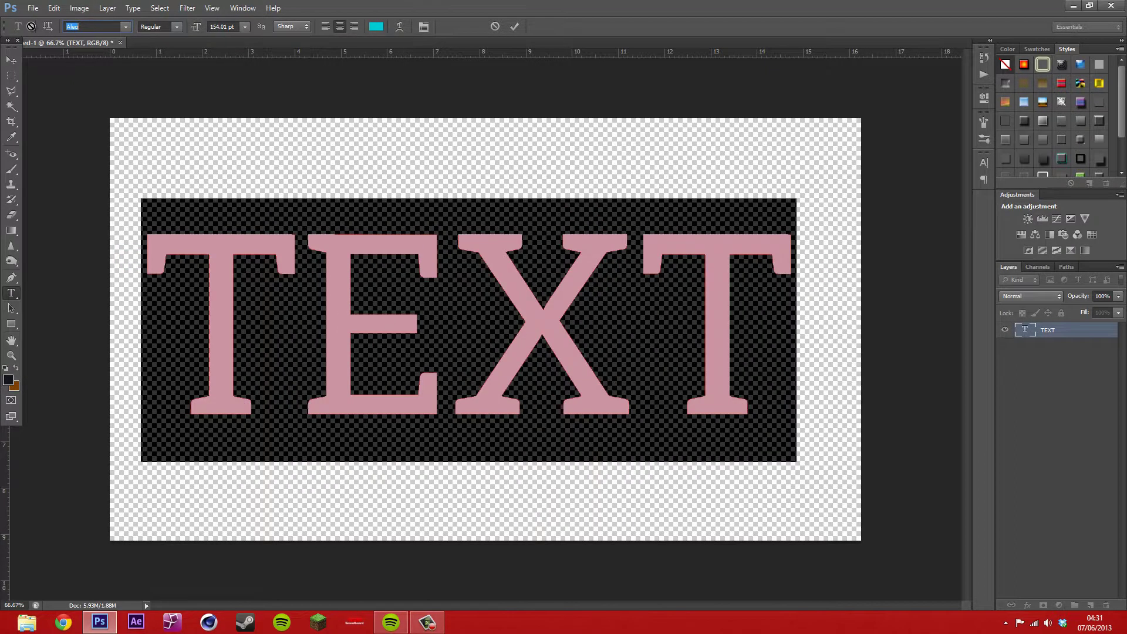
key("Down")
key("Down")
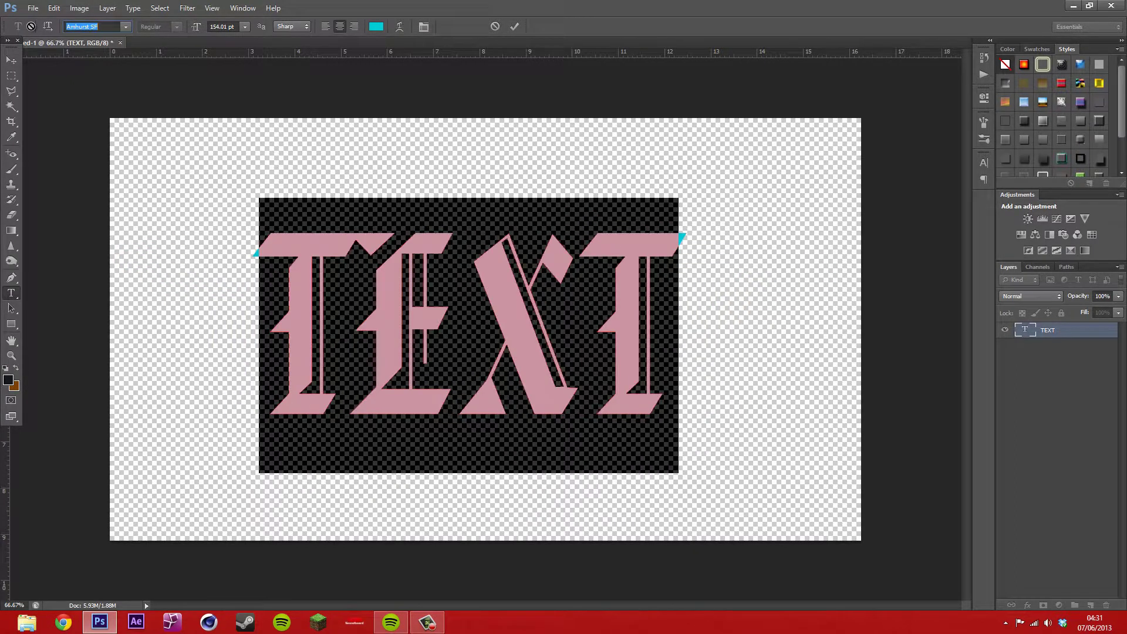
key("Up")
key("Down")
key("Down")
key("Down")
key("Down")
key("Down")
key("Down")
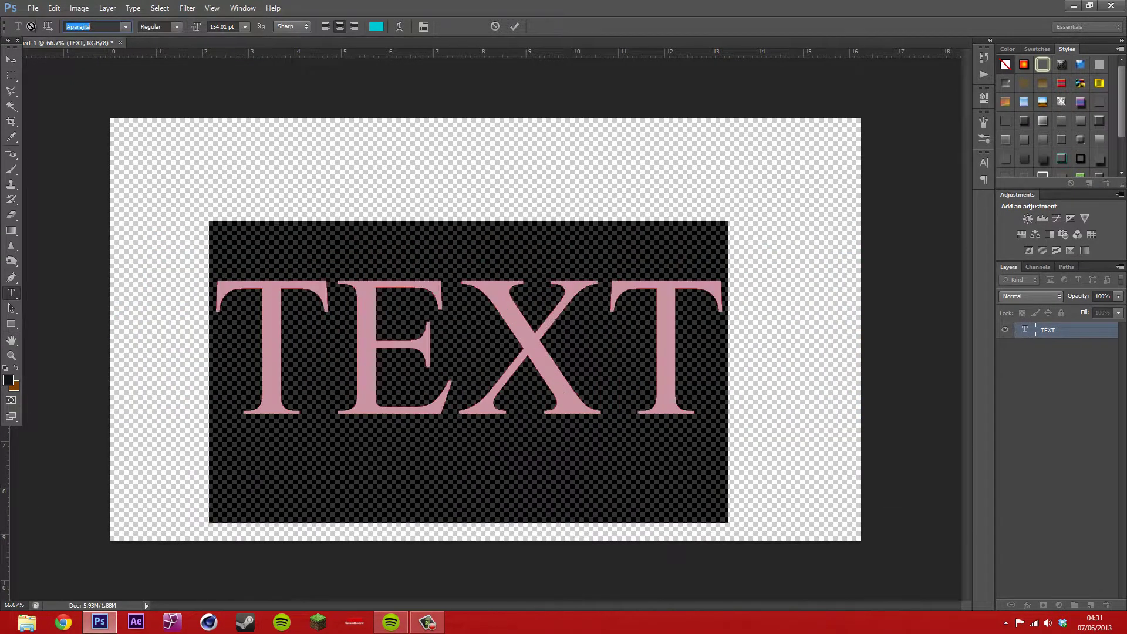
key("Down")
key("Down")
key("Down")
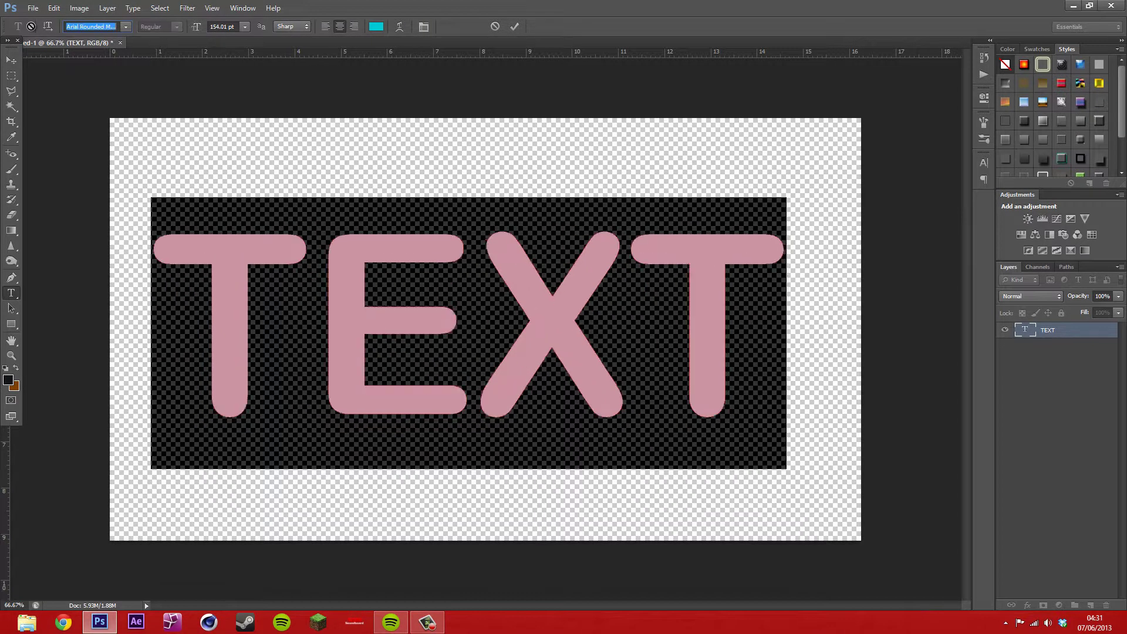
key("Down")
key("Down")
key("Down")
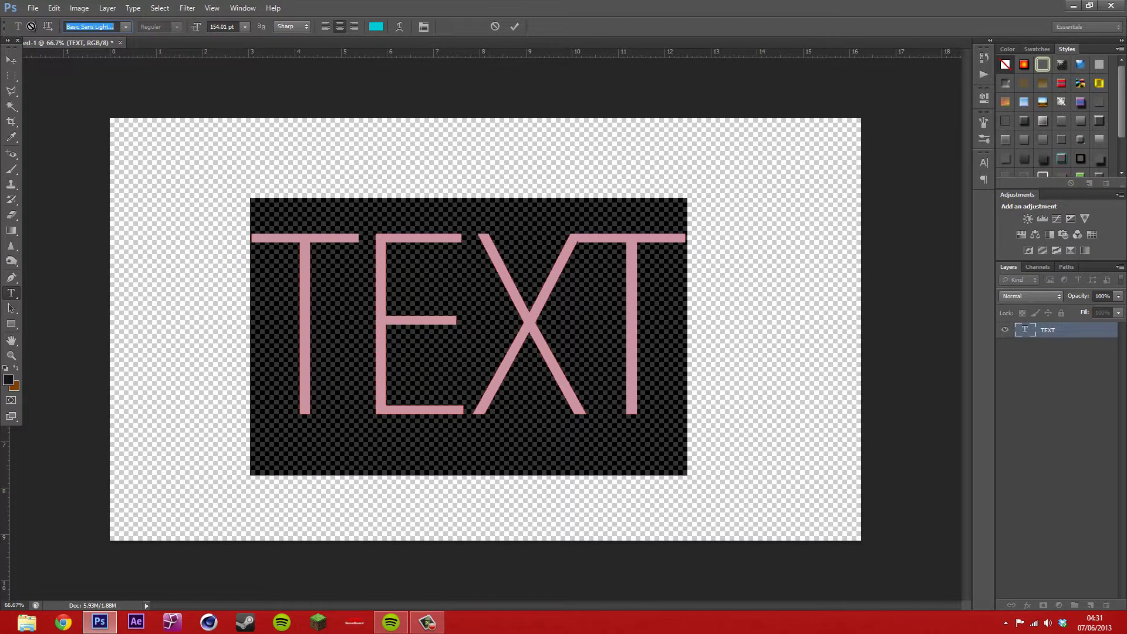
key("Down")
key("Down")
key("Down")
key("Down")
key("Down")
key("Down")
key("Down")
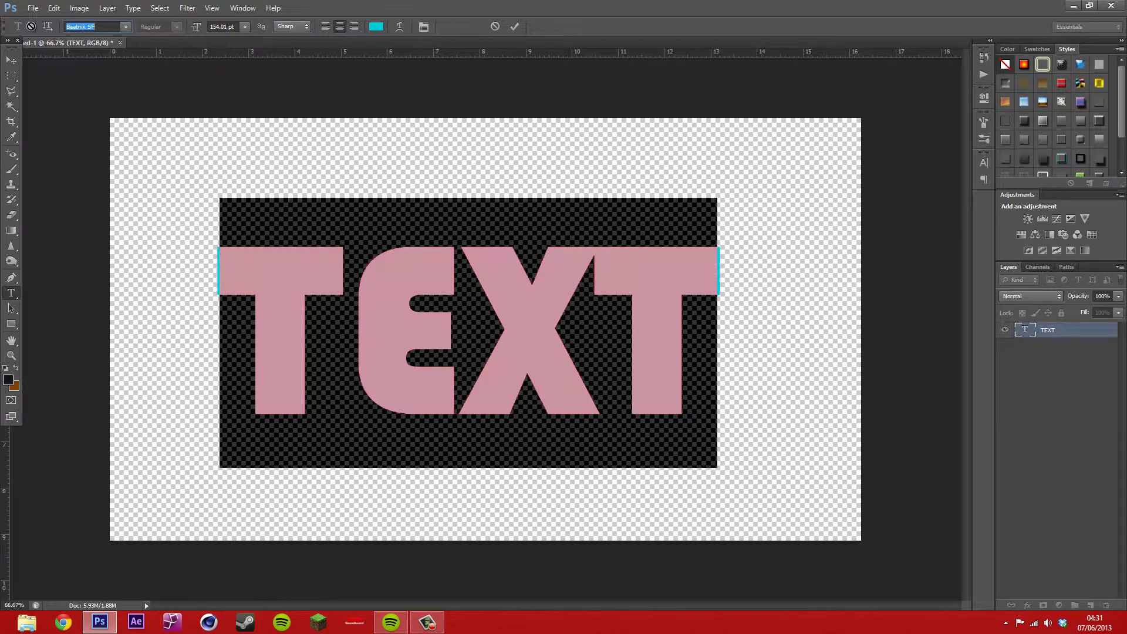
key("Down")
key("Down")
key("Down")
key("Down")
key("Down")
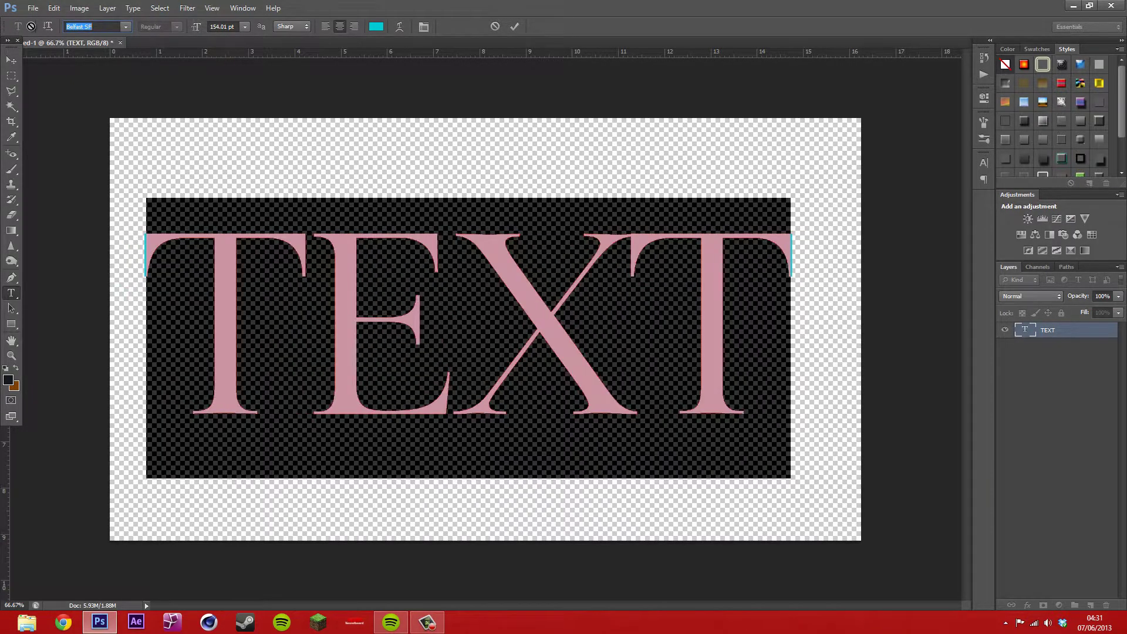
key("Down")
key("Down")
key("Down")
key("Down")
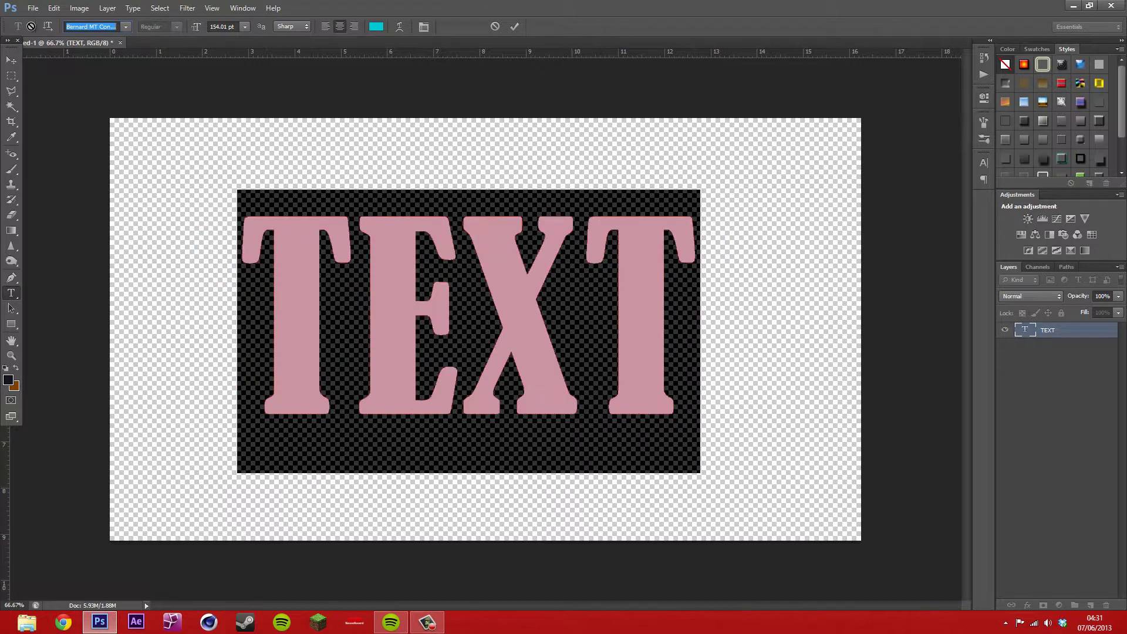
key("Down")
key("Down")
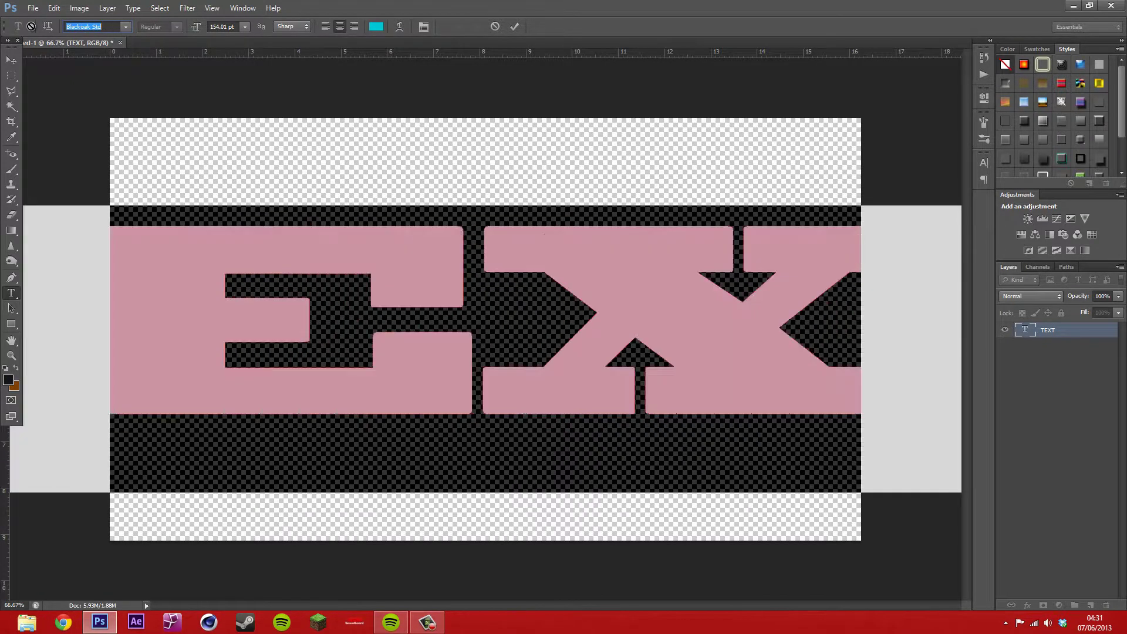
key("Up")
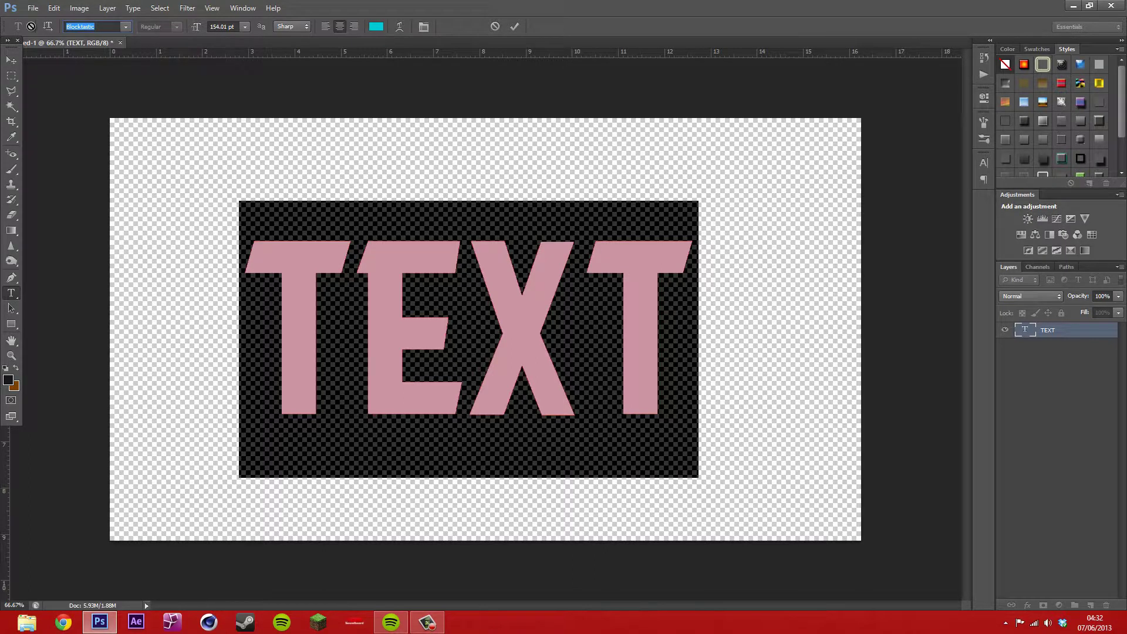
left_click(515, 27)
Set the colour of the word TEXT to black.
left_click(376, 27)
left_click_drag(629, 425, 739, 575)
left_click(867, 418)
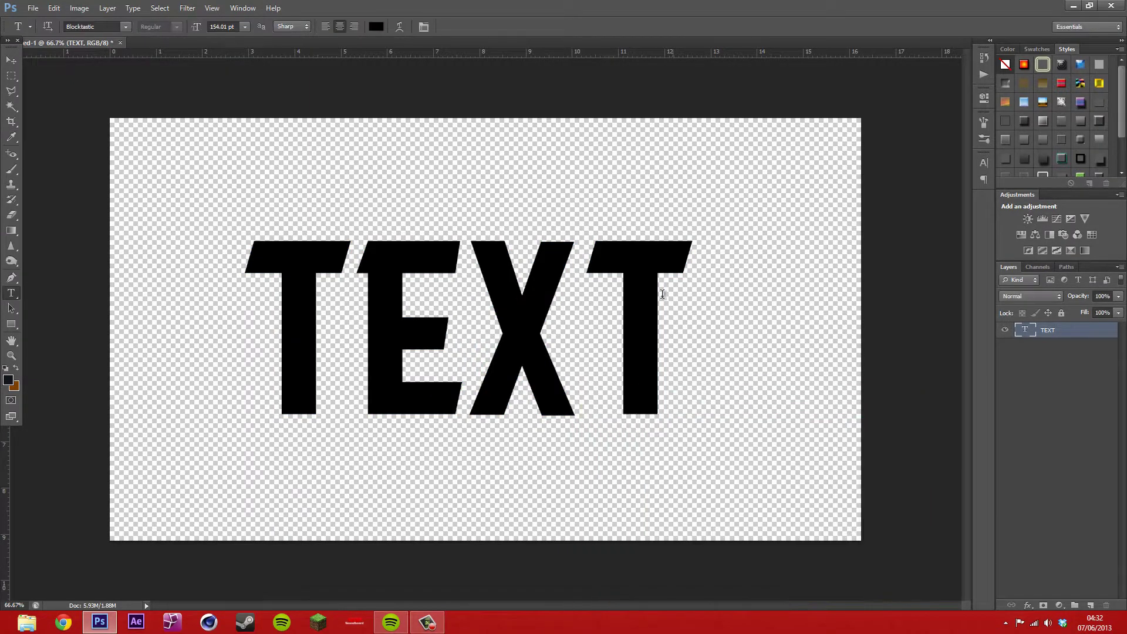
left_click(674, 329)
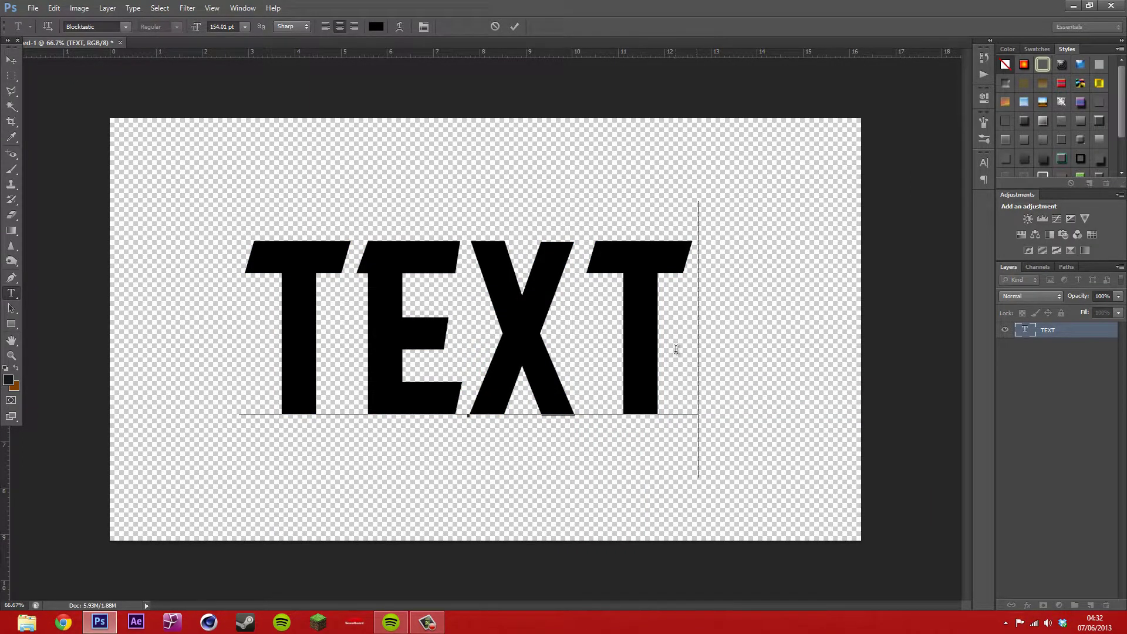
key("ctrl+a")
left_click(645, 305)
left_click(1032, 332)
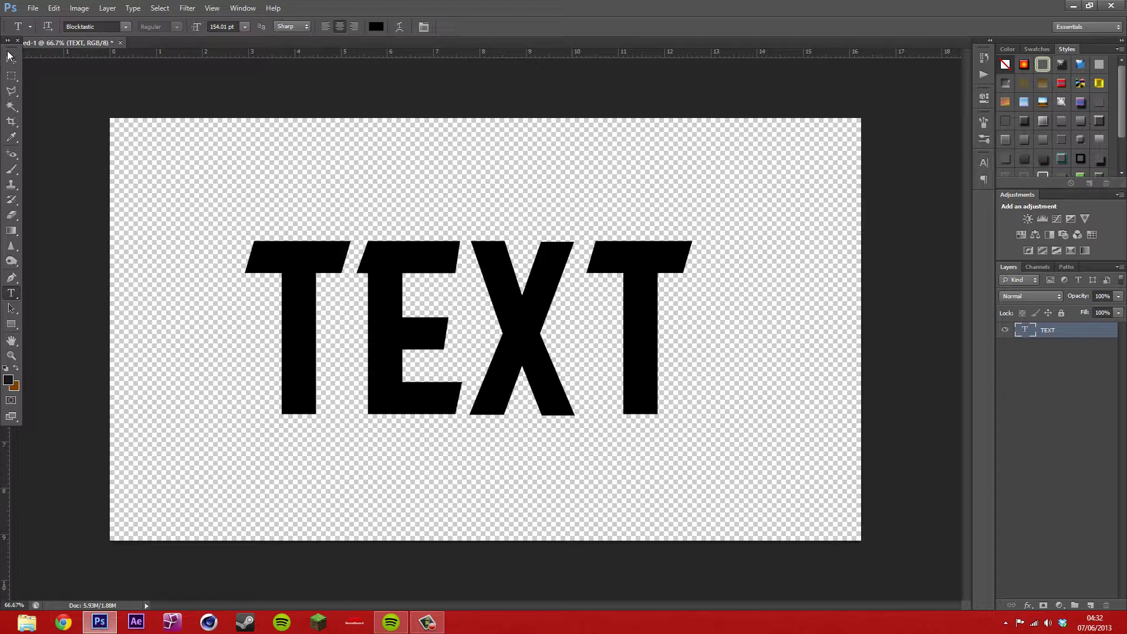
Copy the first letter T onto its own layer using a rectangular marquee around it, and reselect the TEXT layer.
left_click(10, 76)
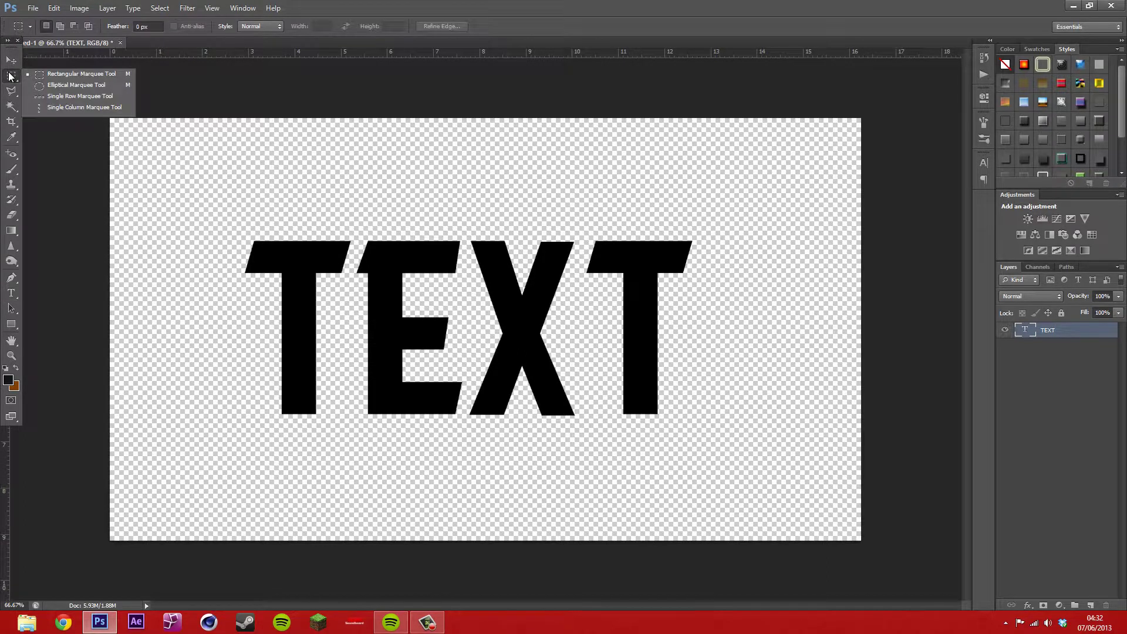
left_click(66, 75)
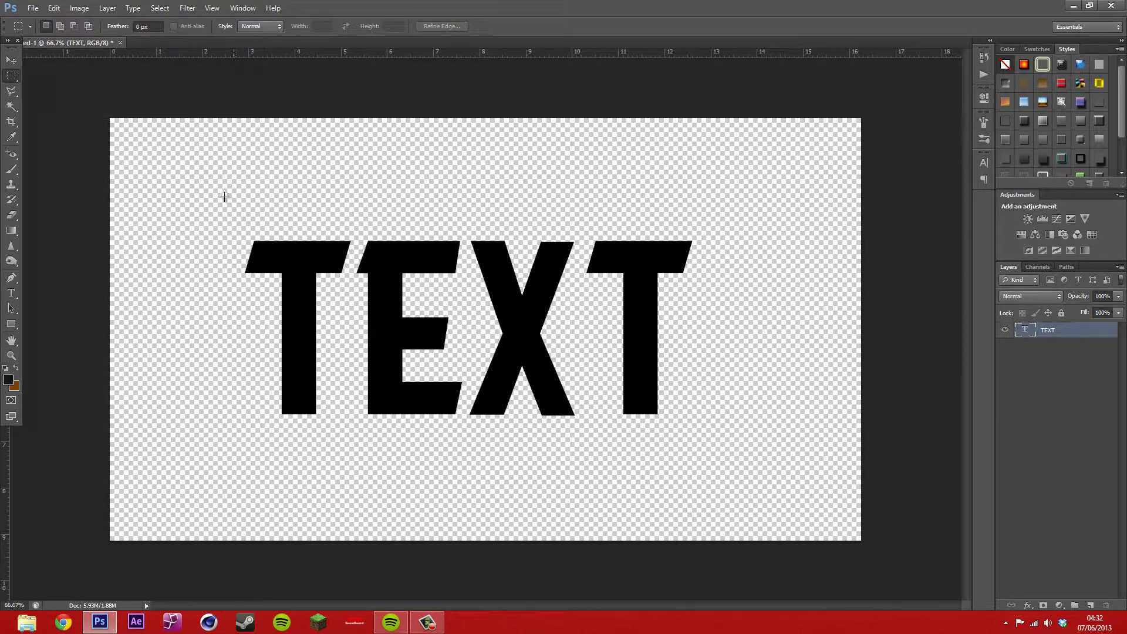
left_click_drag(216, 205, 352, 437)
key("ctrl+j")
left_click(1048, 346)
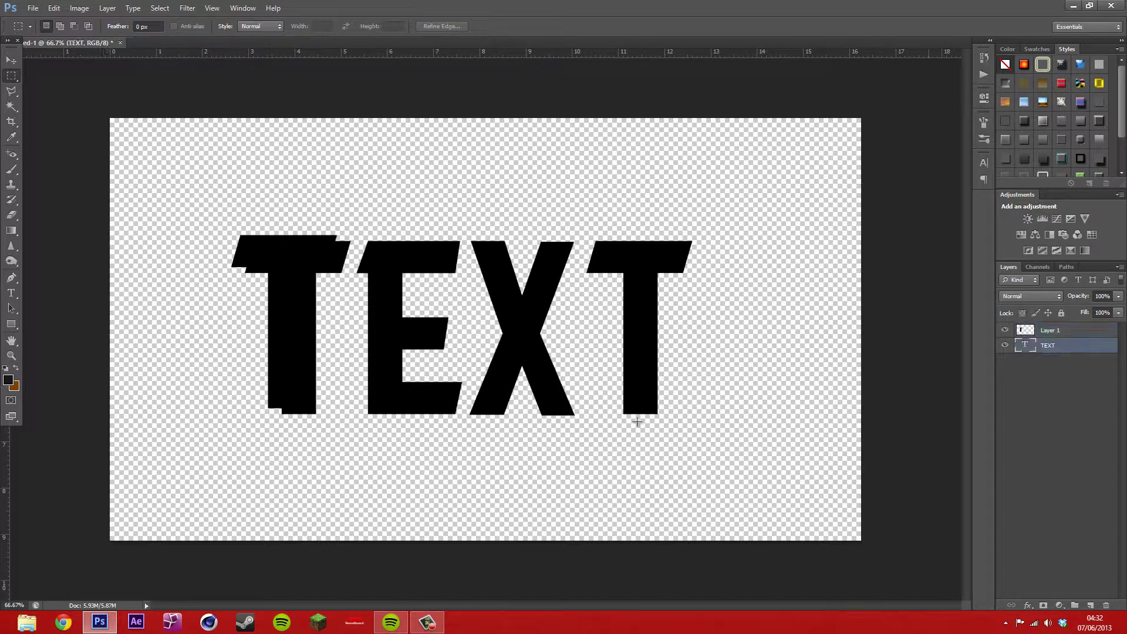
Copy the E, the X and the final T each onto its own layer using rectangular marquees.
left_click_drag(354, 226, 467, 449)
key("ctrl+j")
key("ctrl+shift+Down")
key("ctrl+shift+Down")
left_click_drag(466, 233, 582, 453)
key("ctrl+j")
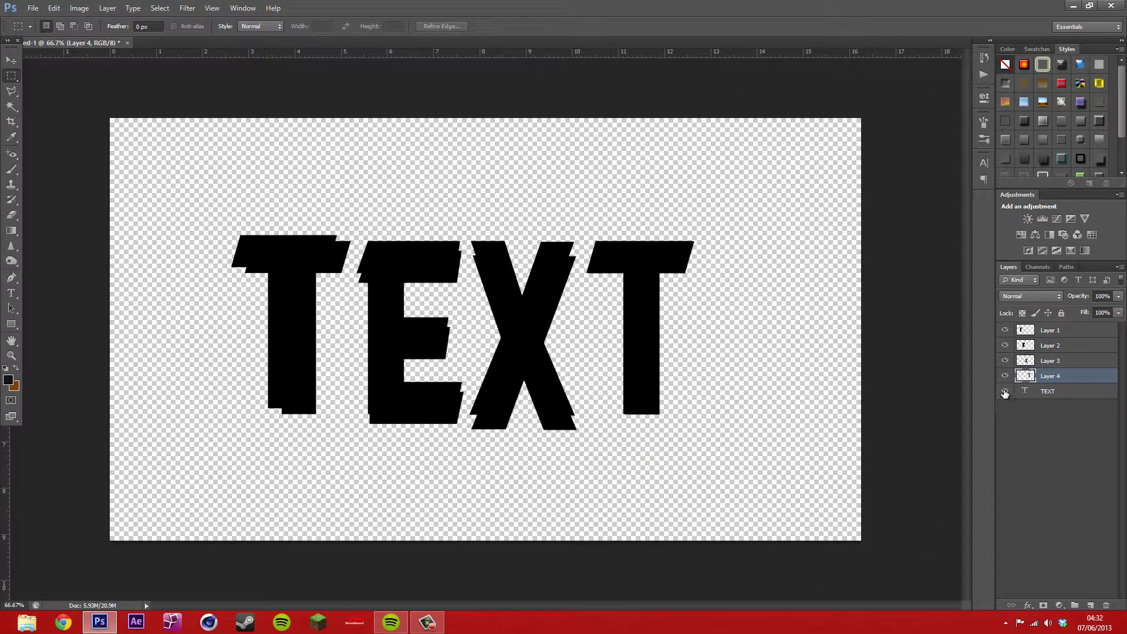
Hide the original TEXT layer so that only the separated letter layers are shown.
left_click(1031, 395)
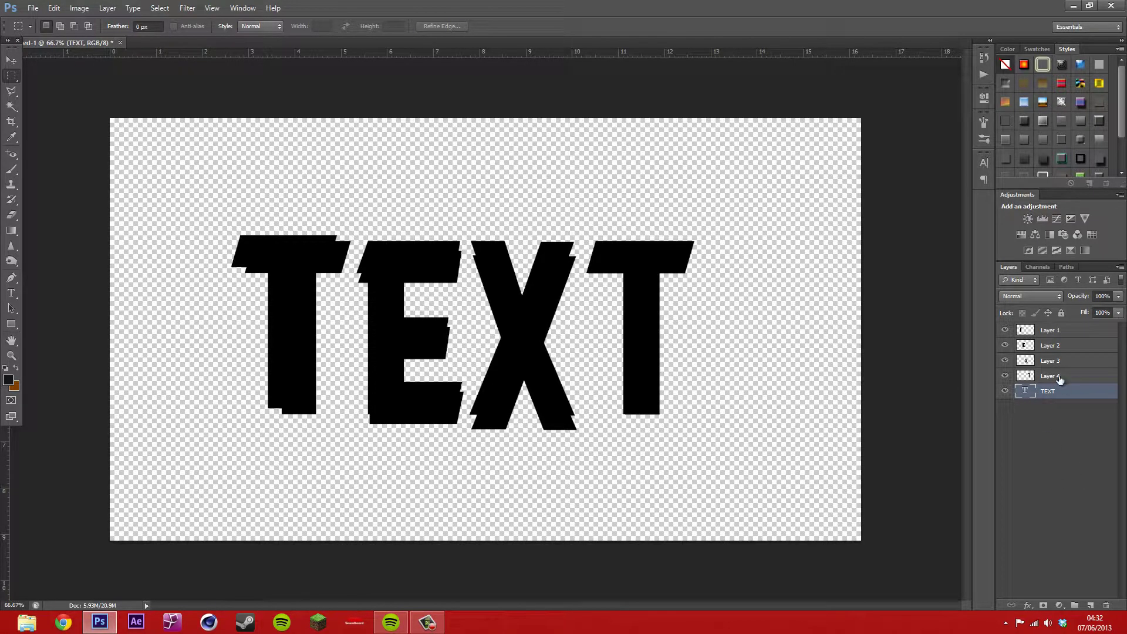
left_click(1004, 391)
left_click(1005, 391)
left_click(1004, 391)
left_click(1005, 391)
left_click(1004, 391)
left_click(1005, 391)
left_click(1005, 391)
left_click(1005, 390)
left_click(1005, 391)
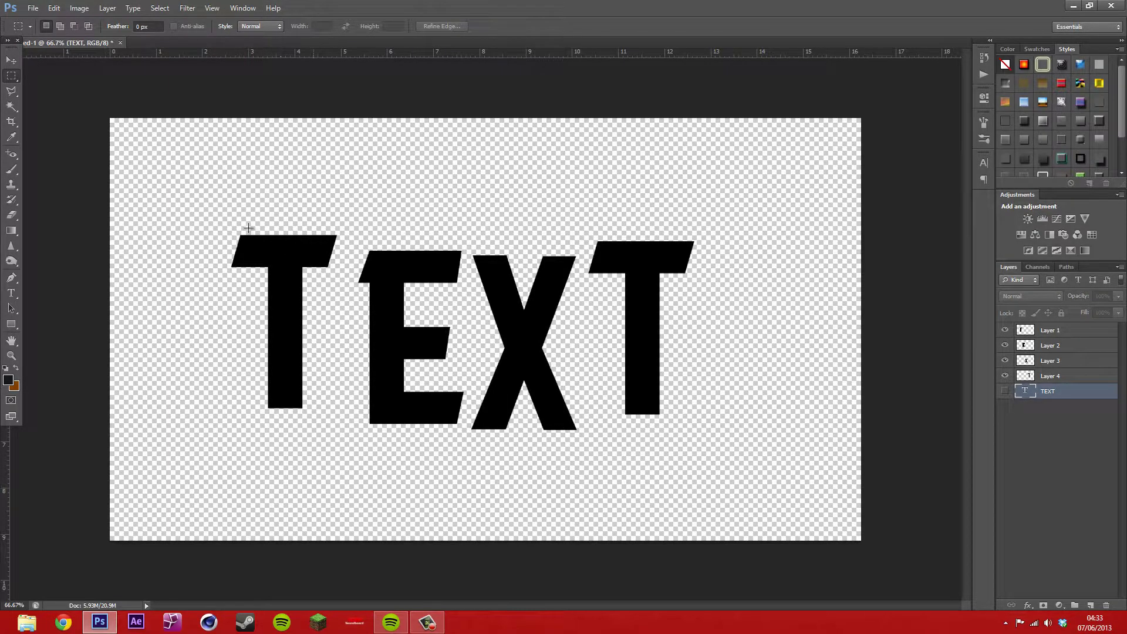
Place horizontal guides along the first T's top and bottom edges and move the E between them, against the T.
left_click_drag(415, 51, 433, 234)
left_click_drag(437, 53, 453, 408)
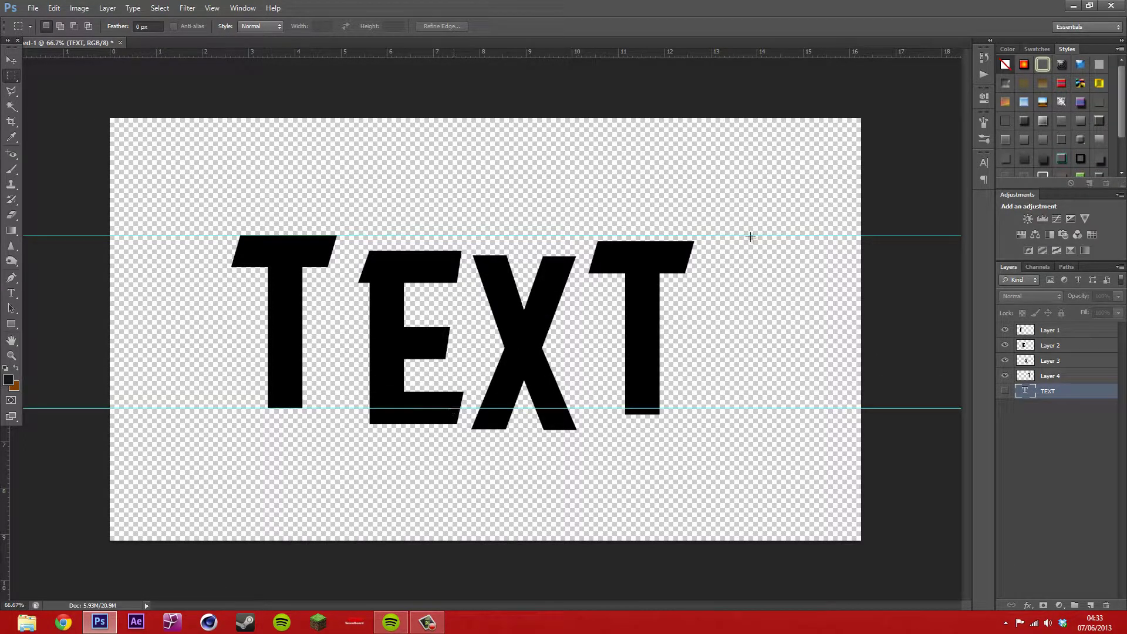
left_click(1045, 347)
left_click(11, 61)
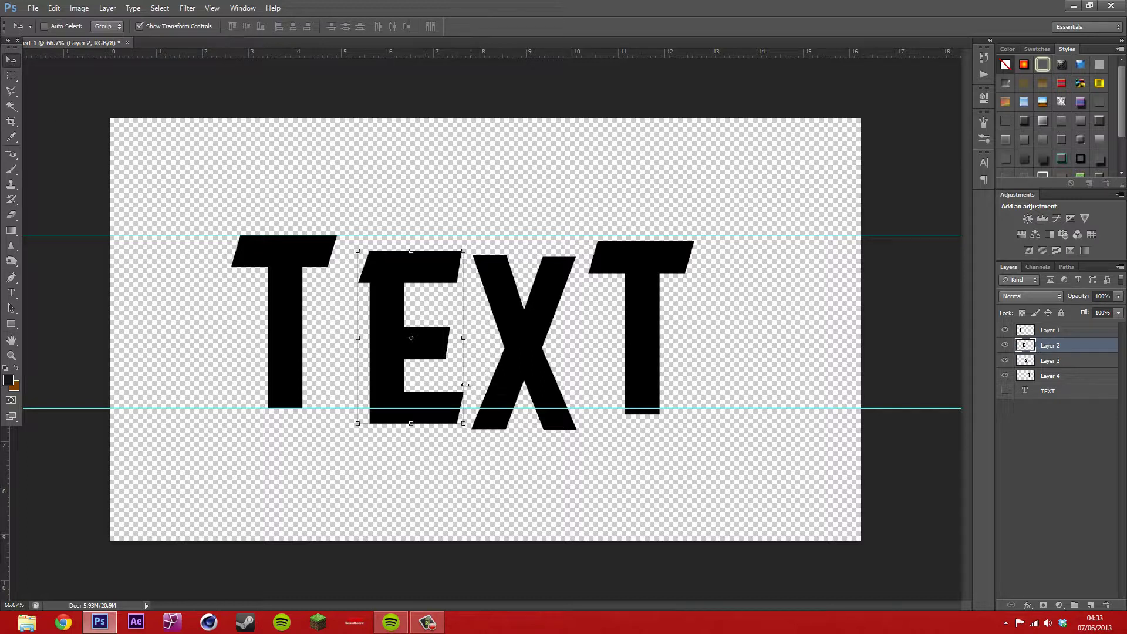
left_click_drag(418, 384, 384, 364)
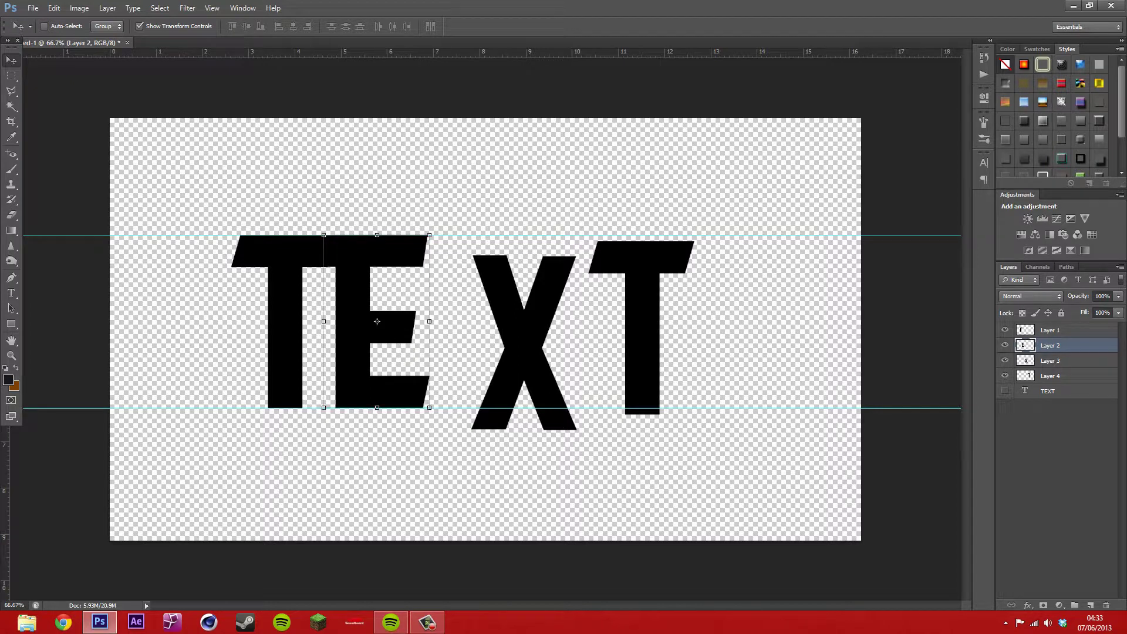
Align the X and the final T between the guides, moving them closer together beside the E.
left_click(1050, 360)
left_click_drag(534, 330, 503, 296)
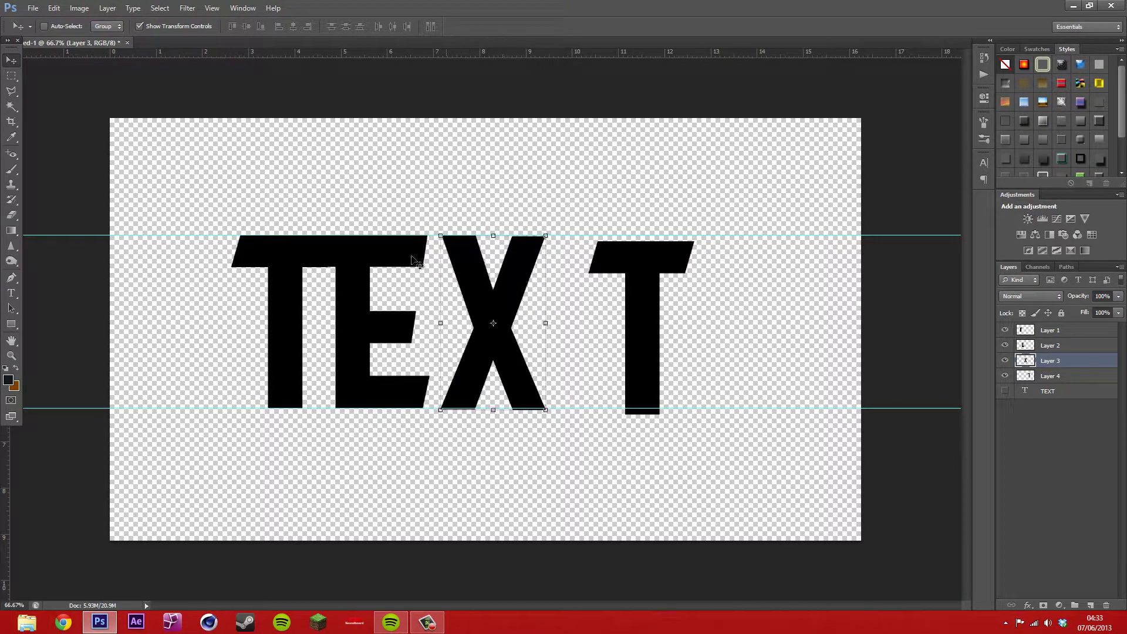
left_click(1050, 376)
left_click_drag(651, 302, 587, 290)
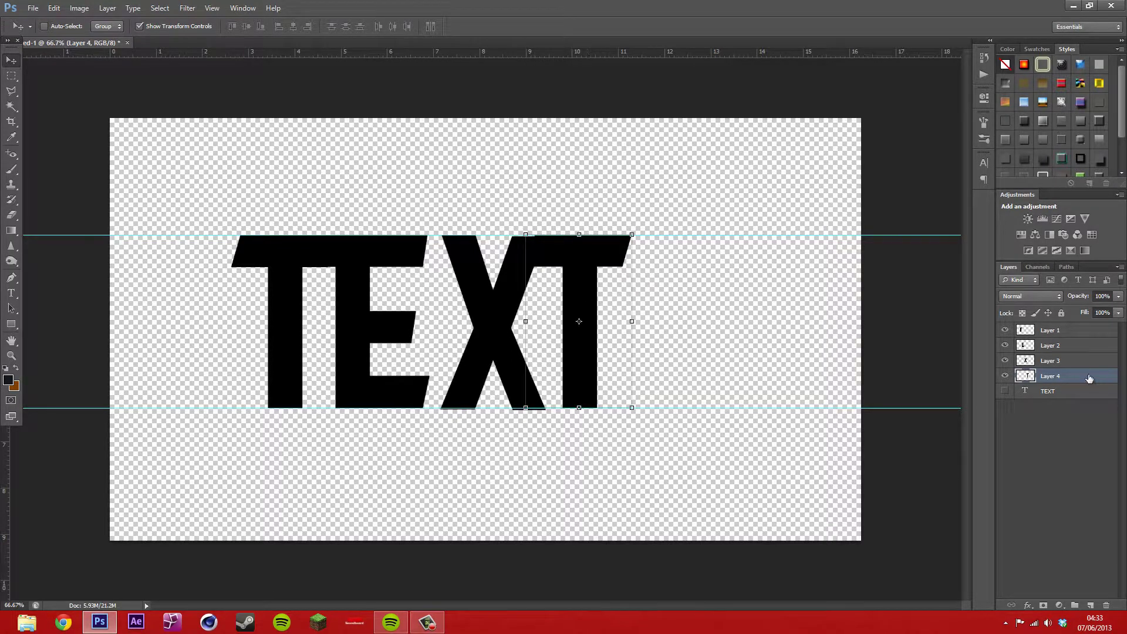
left_click(1069, 364)
left_click_drag(526, 363, 523, 364)
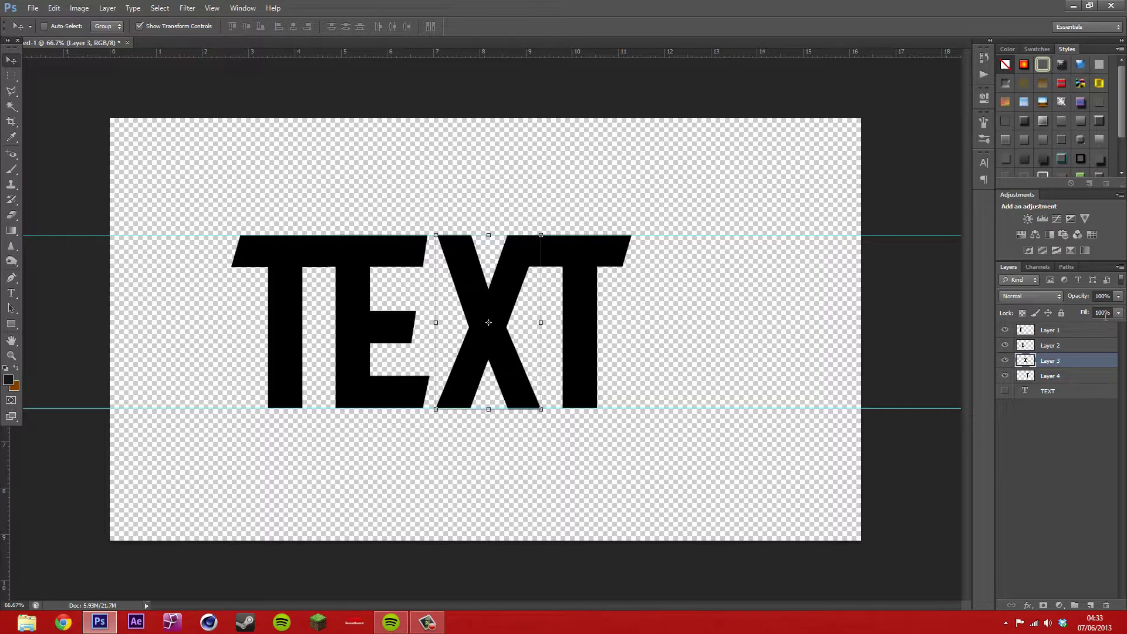
Move the lower guide down clear of the letters and marquee a rectangular area directly beneath their bottom edges.
left_click_drag(692, 407, 685, 439)
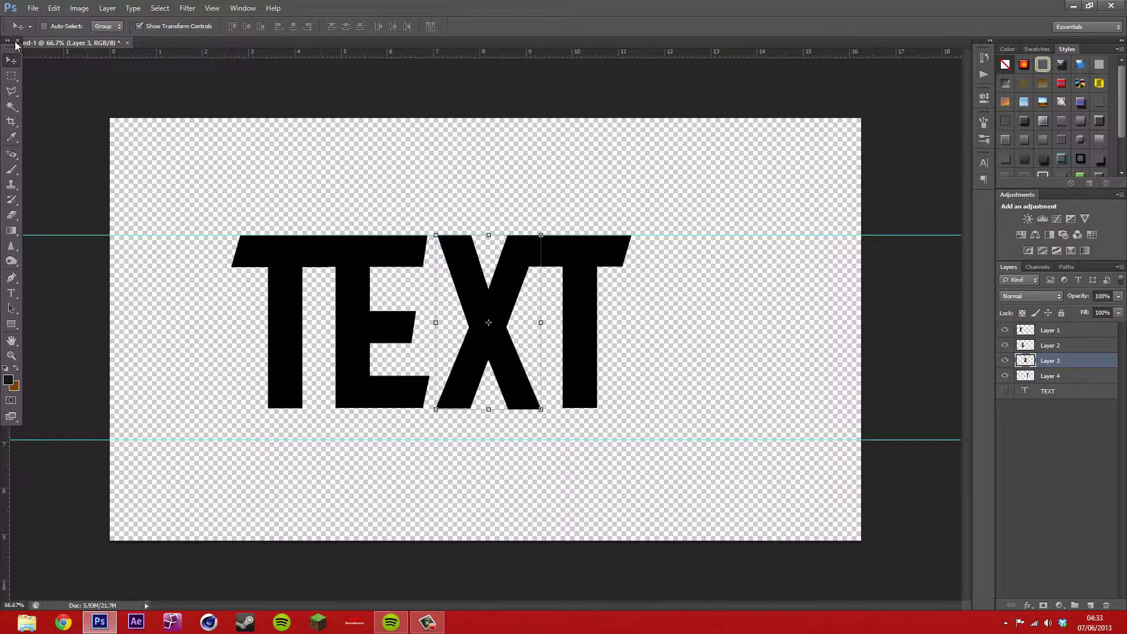
left_click(11, 77)
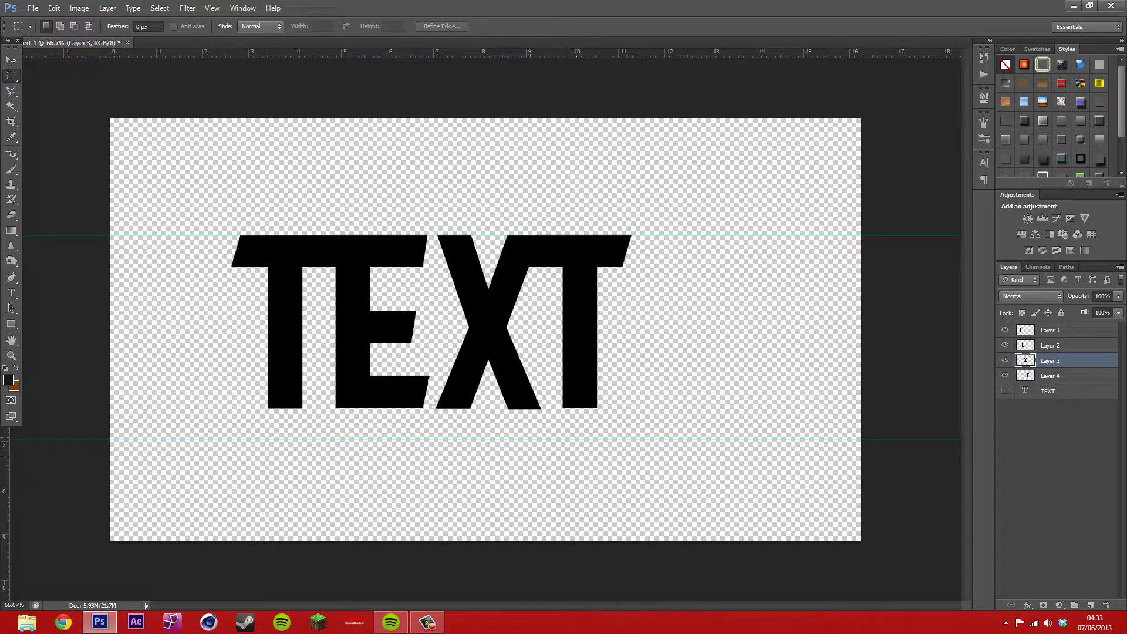
mouse_move(253, 407)
left_mouse_down()
mouse_move(323, 432)
mouse_move(617, 483)
left_mouse_up()
Set the Eraser to 100% opacity, trim the bottom edges of all four letter layers inside the selection, and deselect.
key("e")
key("alt+period")
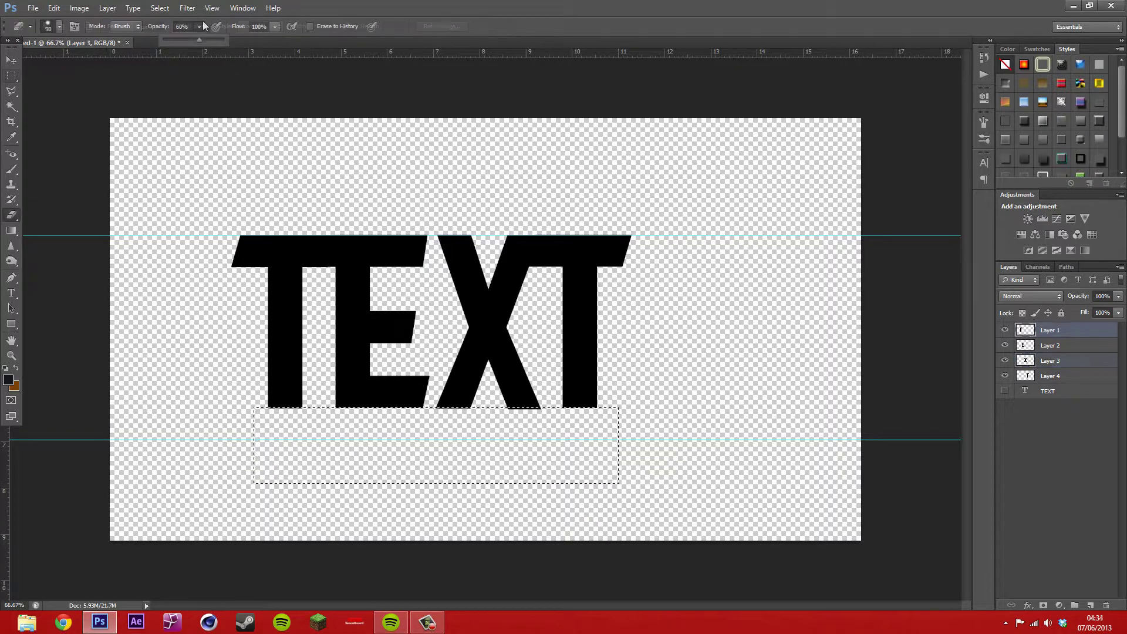
left_click(199, 27)
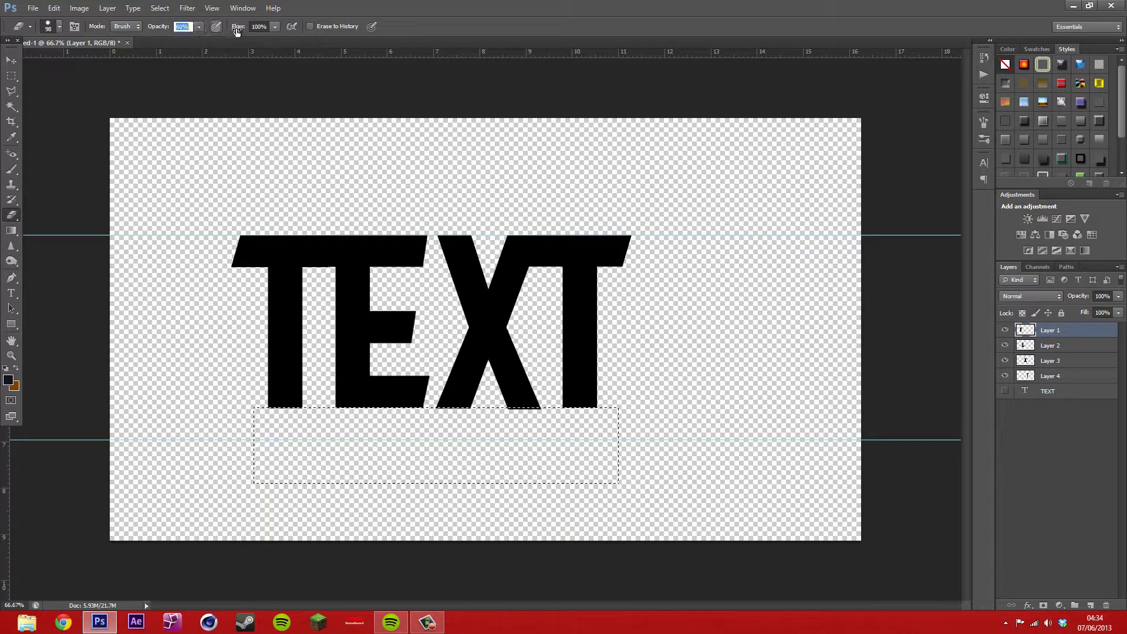
left_click_drag(199, 40, 306, 44)
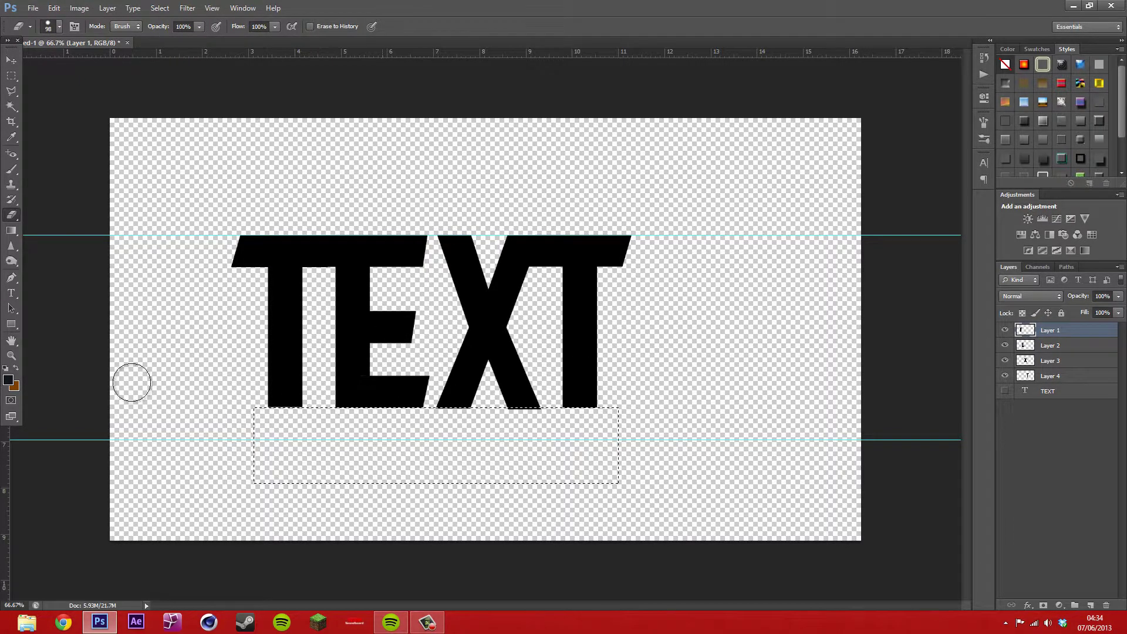
left_click(1044, 348)
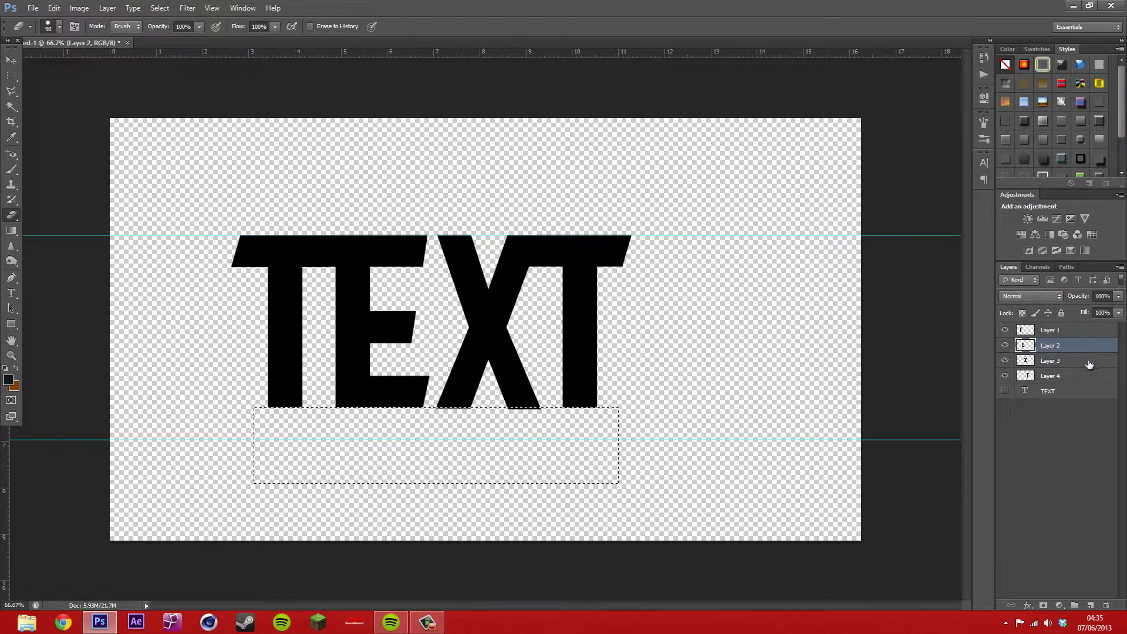
left_click(1056, 360)
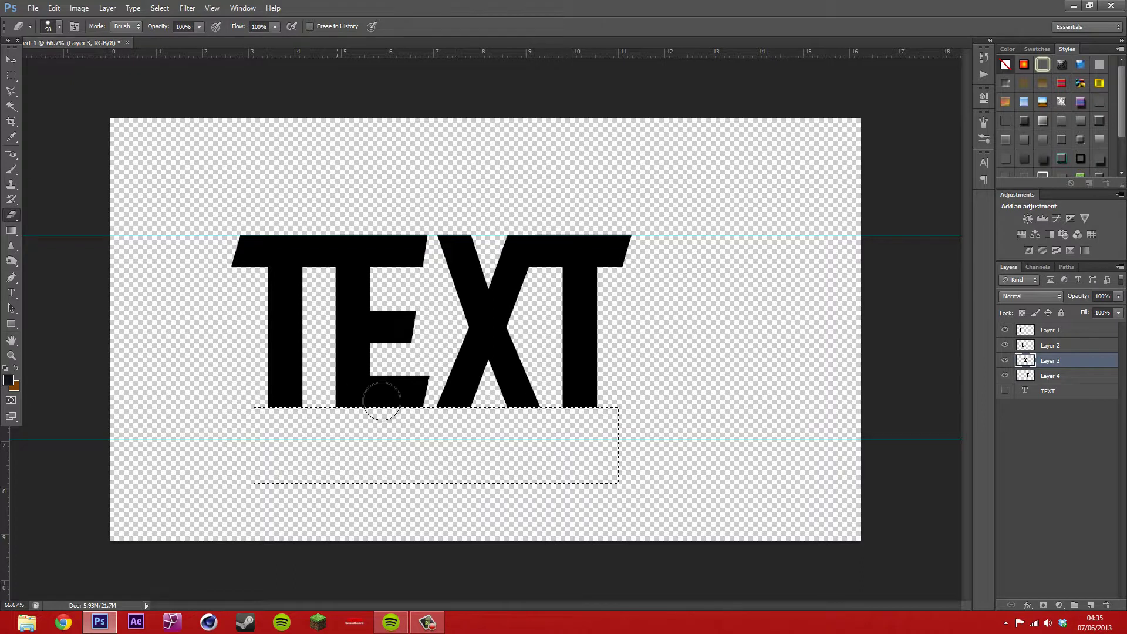
left_click(1079, 377)
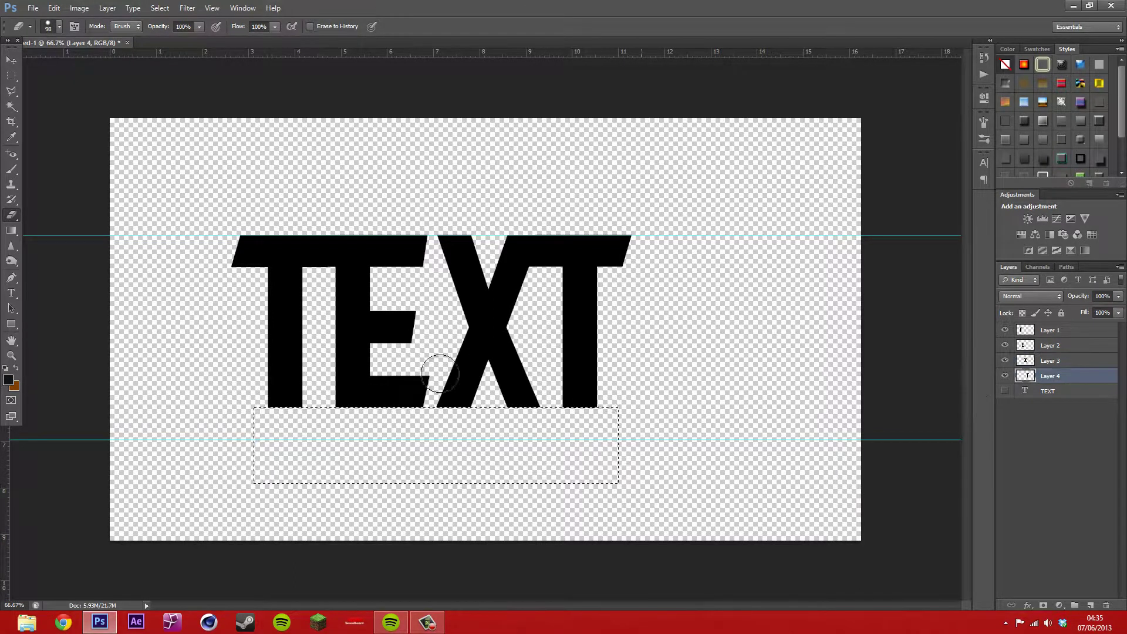
key("ctrl+d")
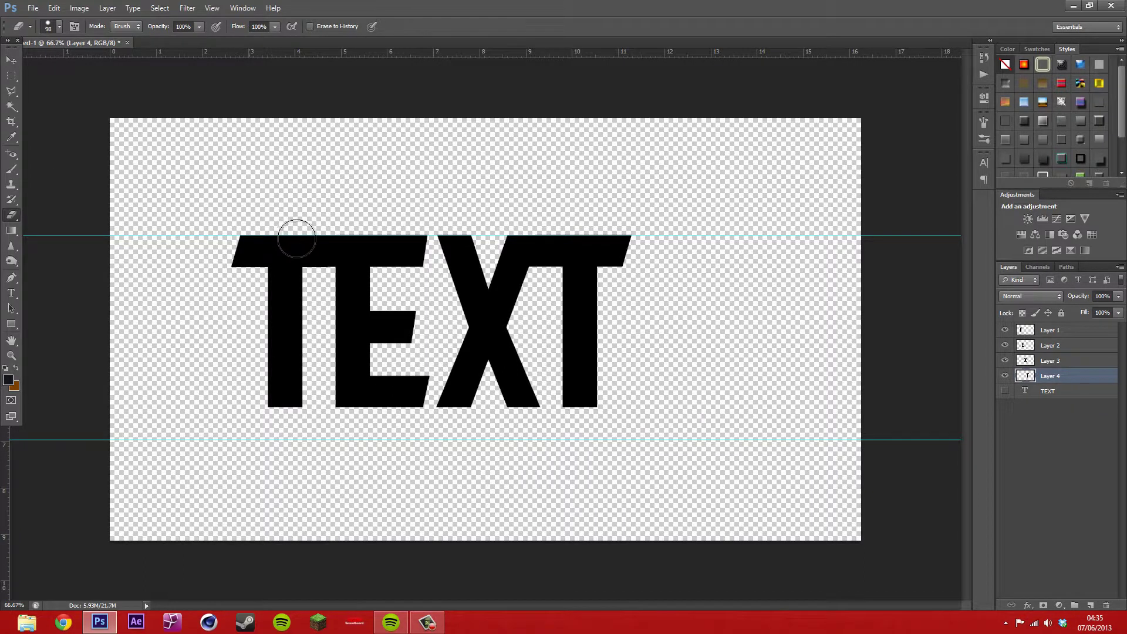
Move the upper guide up clear of the letters and marquee a rectangular area along their top edges.
left_click(11, 61)
left_click_drag(207, 235, 655, 235)
left_click(11, 76)
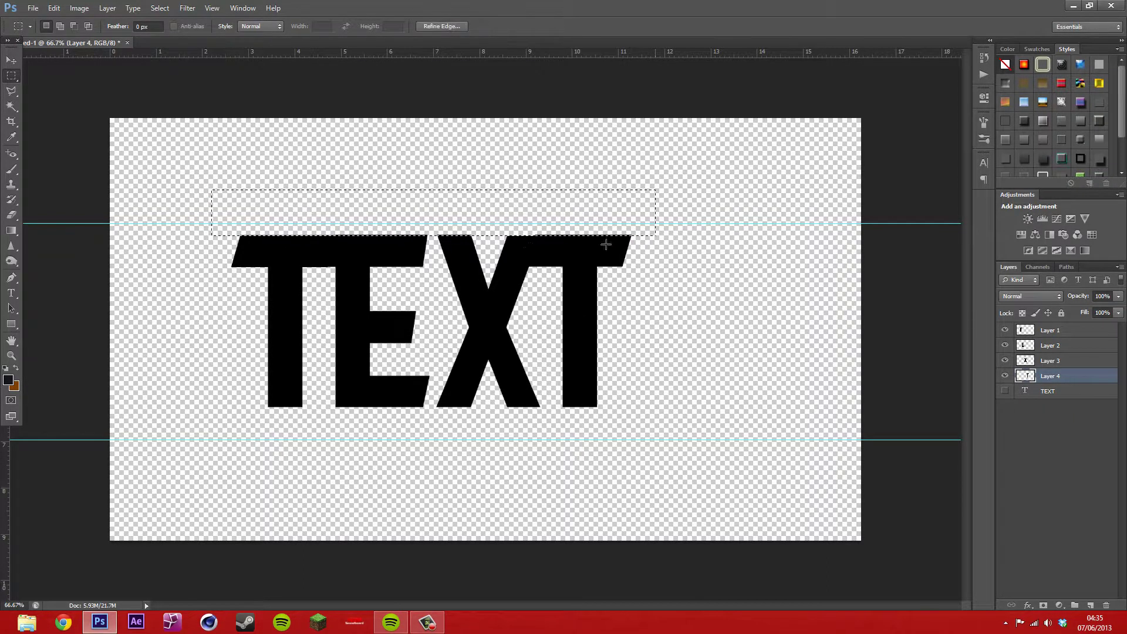
Erase the uneven top edges on all four letter layers inside the selection, and deselect.
left_click(1050, 330)
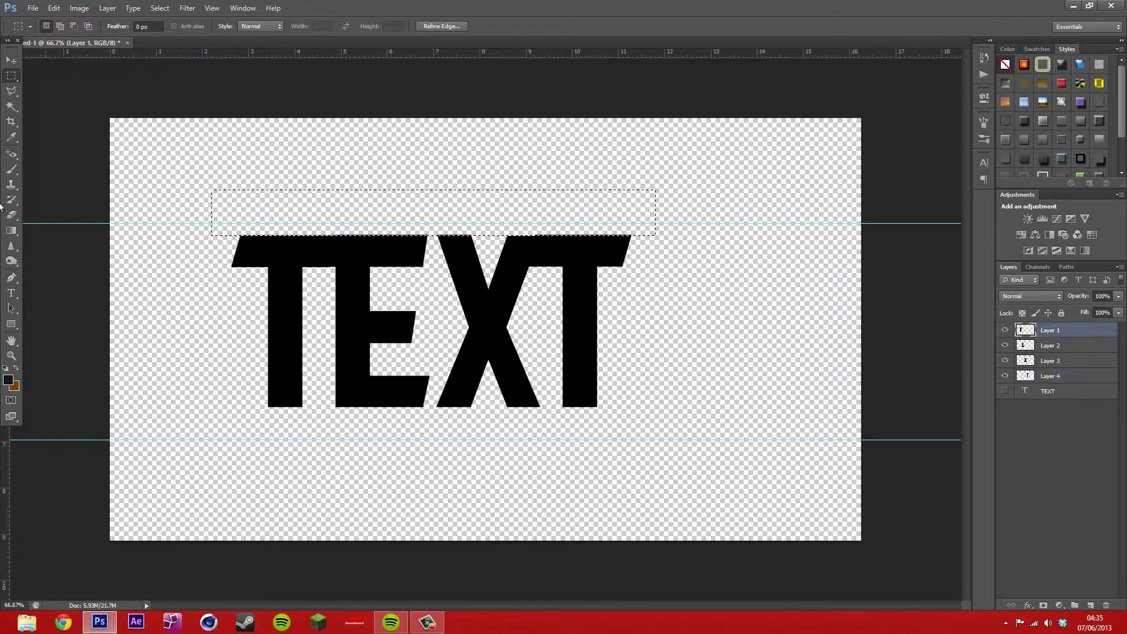
left_click(12, 215)
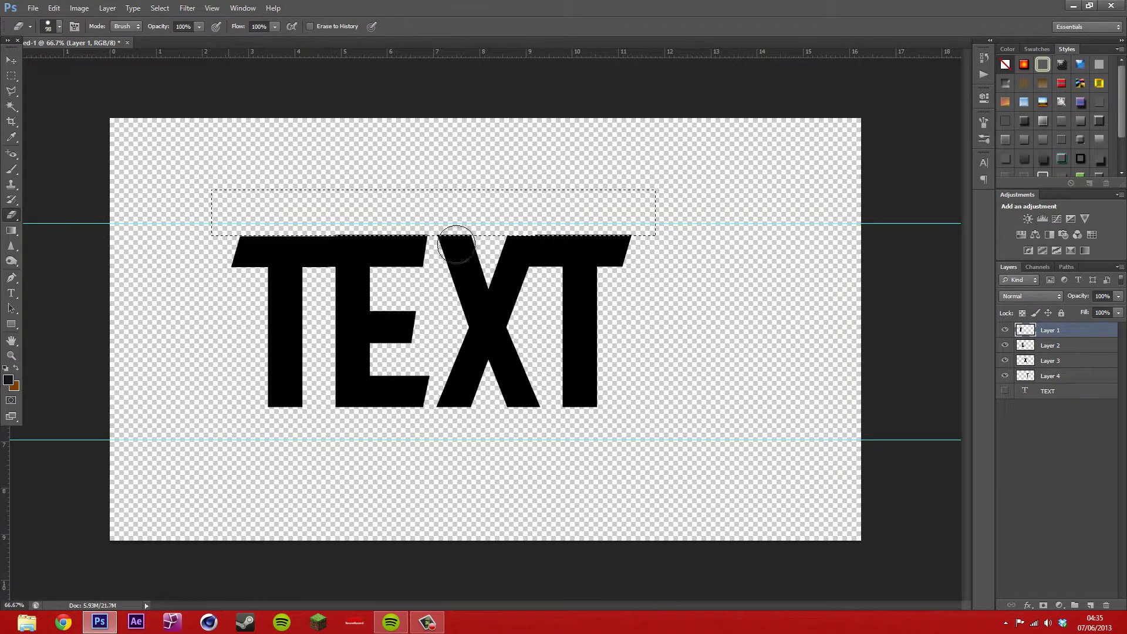
left_click(1050, 345)
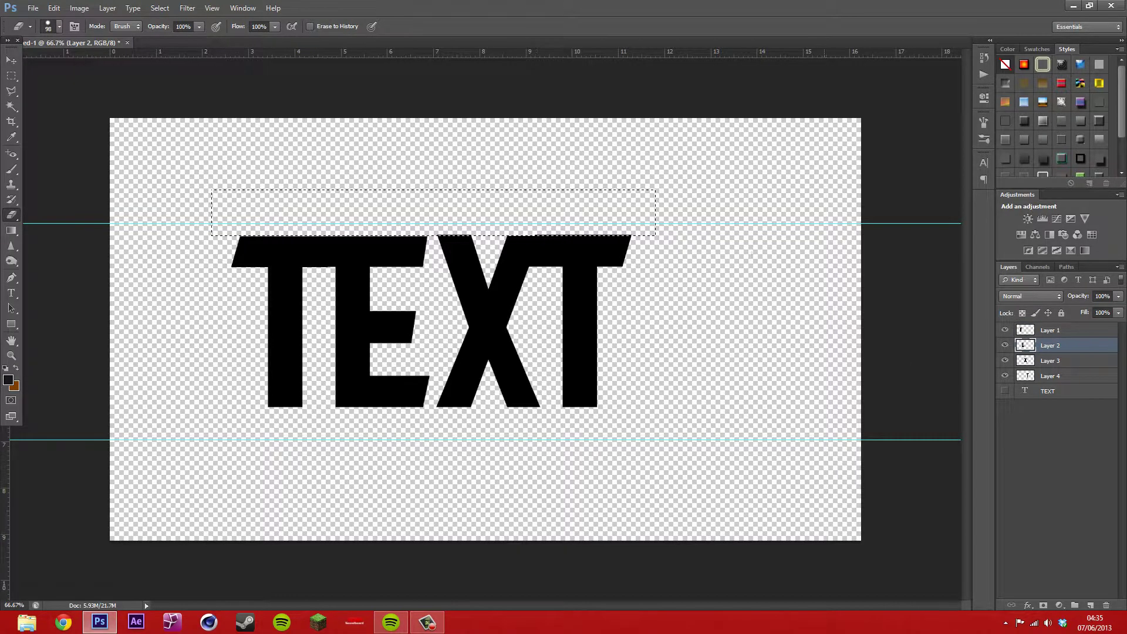
left_click(1050, 360)
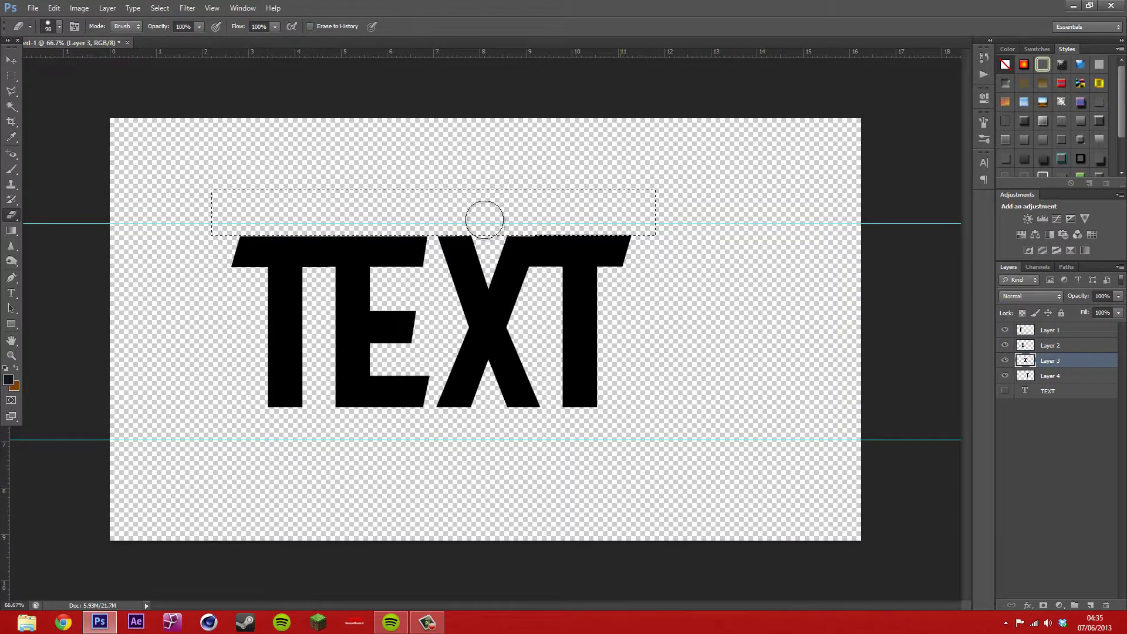
left_click(1059, 378)
key("ctrl+d")
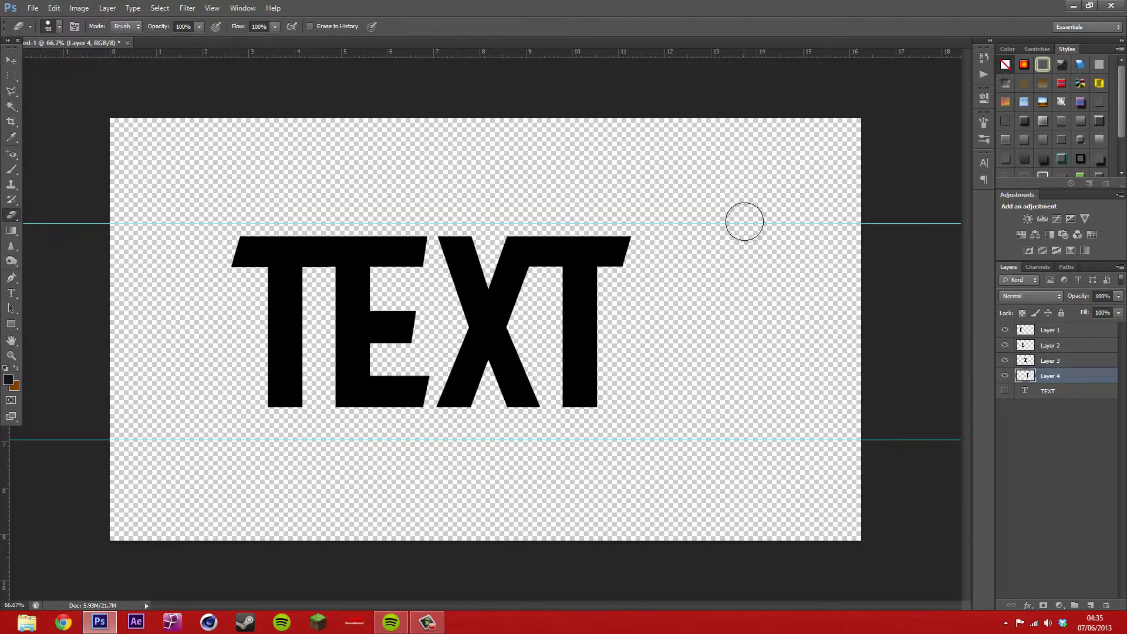
Move both horizontal guides back to the top and bottom edges of the letters.
left_click(6, 63)
left_click_drag(151, 224, 151, 236)
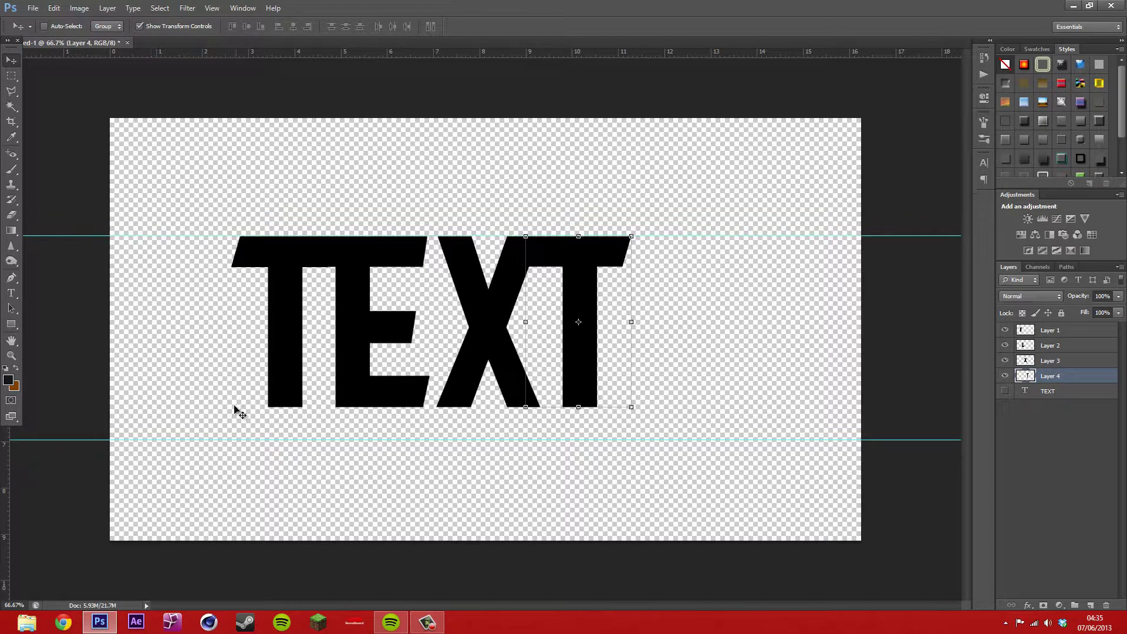
left_click_drag(238, 441, 244, 409)
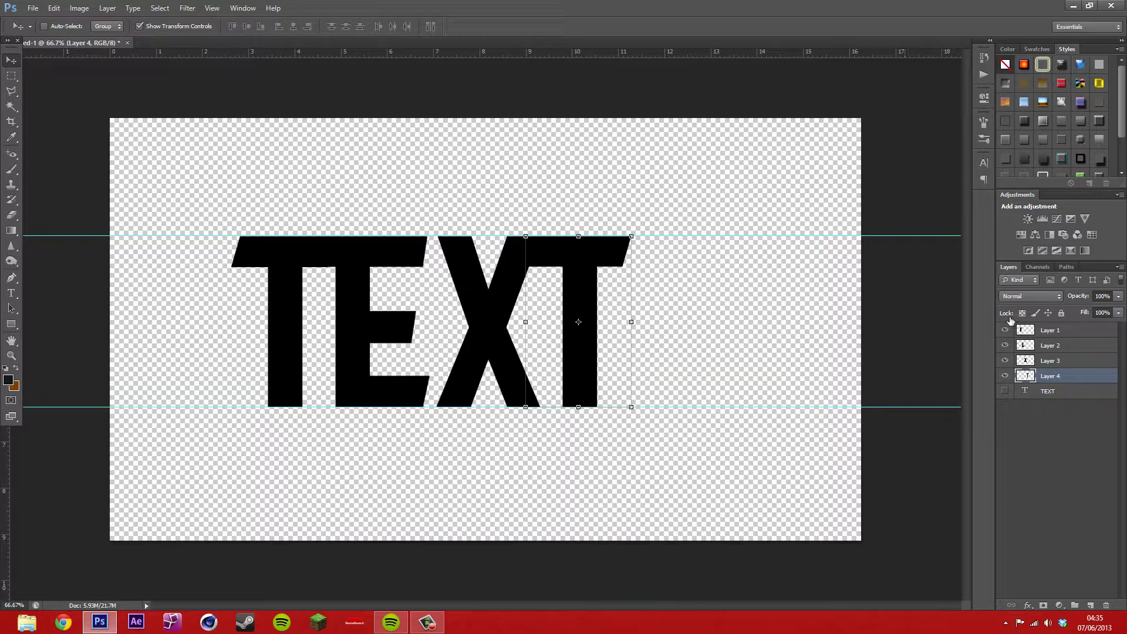
Move the X and final T layers together to the left so the X overlaps the E.
left_click(1073, 360)
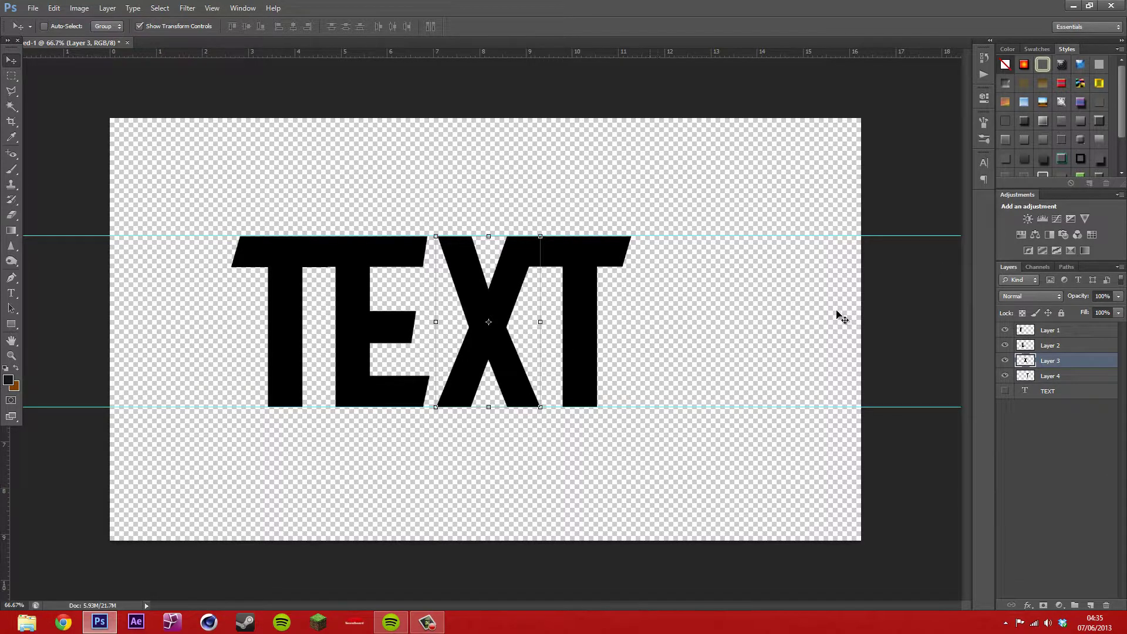
left_click(1058, 382, "ctrl")
left_click_drag(553, 358, 530, 350)
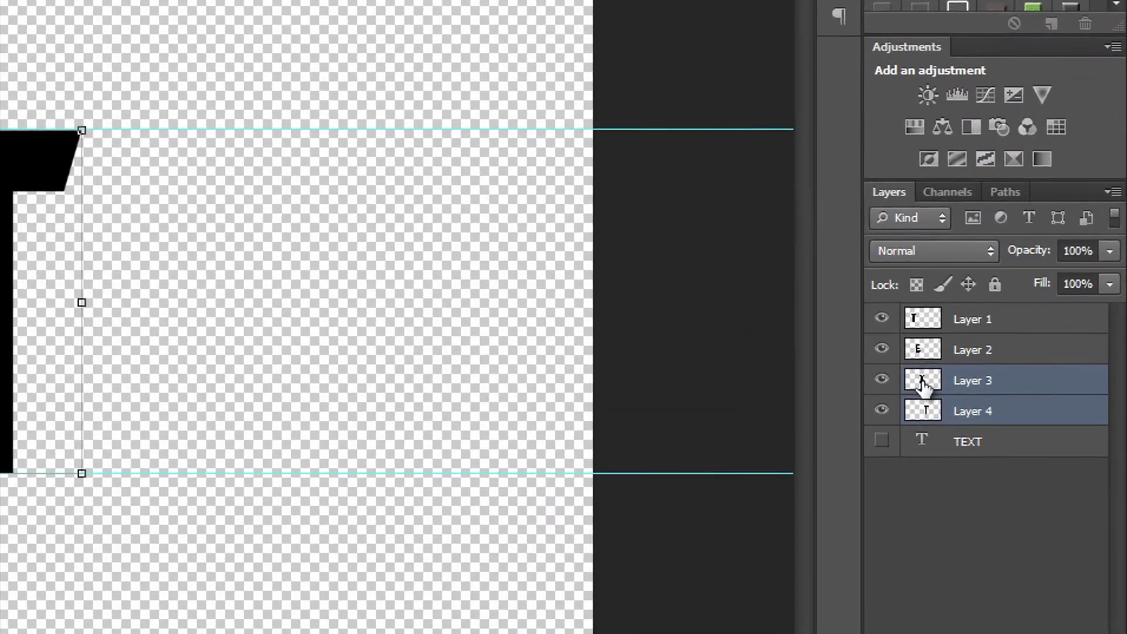
Load the X's outline as a selection from Layer 3 and expand that selection outward.
left_click(1030, 360)
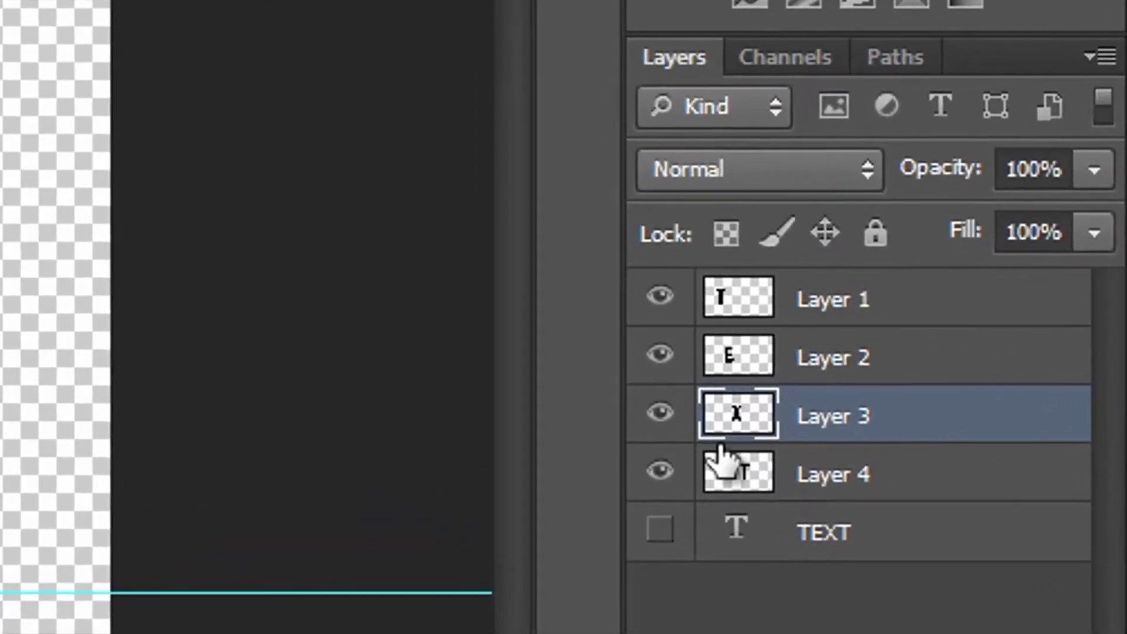
left_click(750, 401, "ctrl")
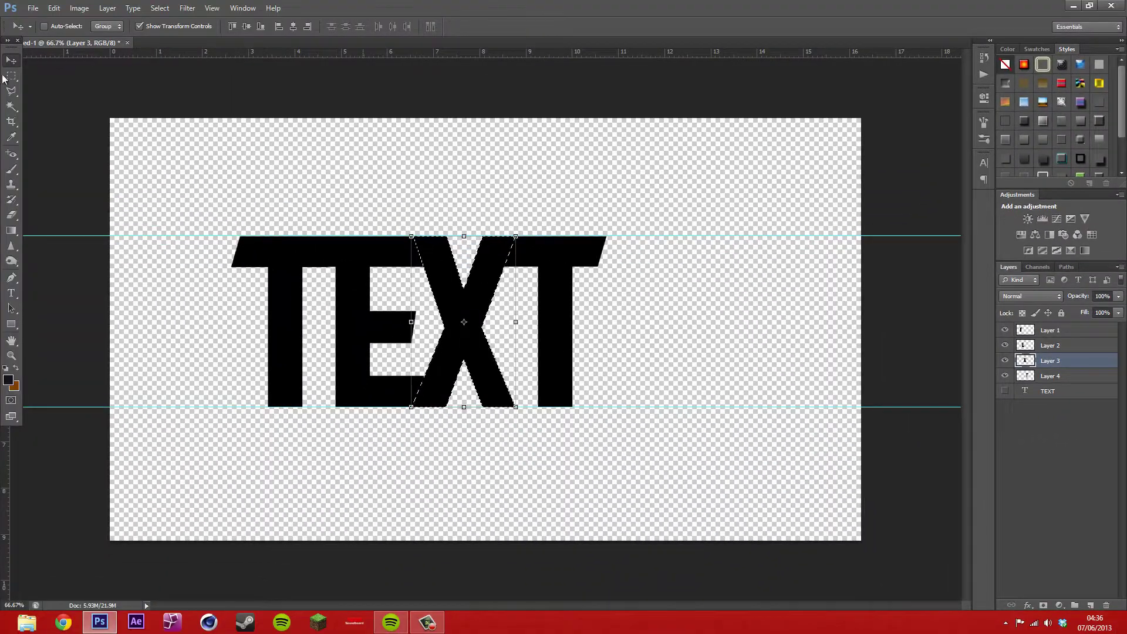
left_click(156, 9)
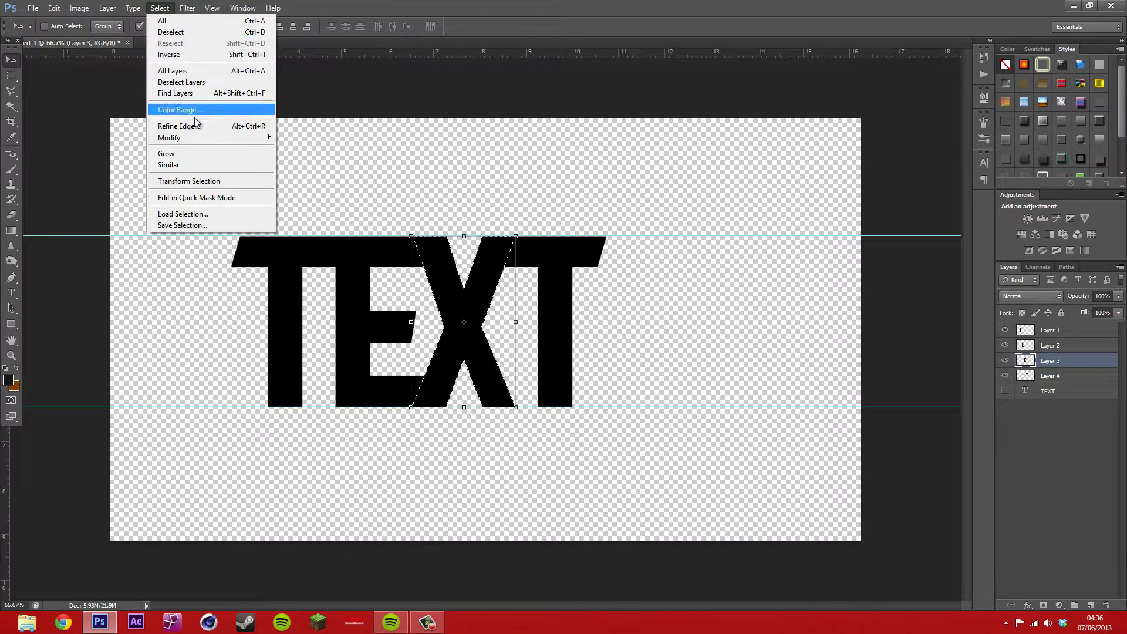
mouse_move(202, 139)
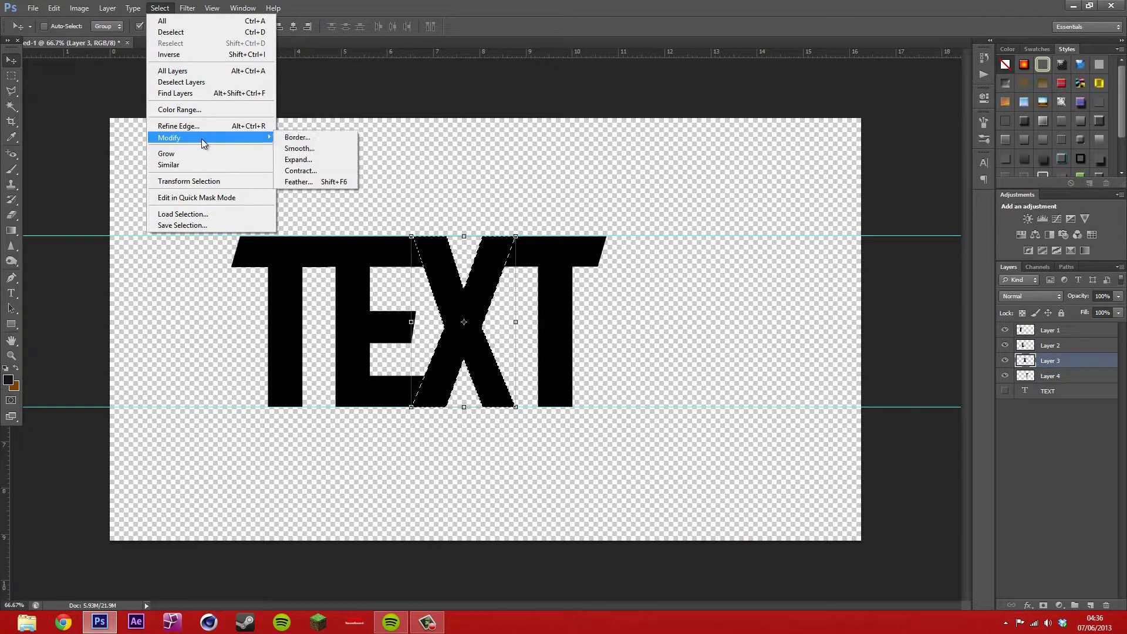
left_click(312, 158)
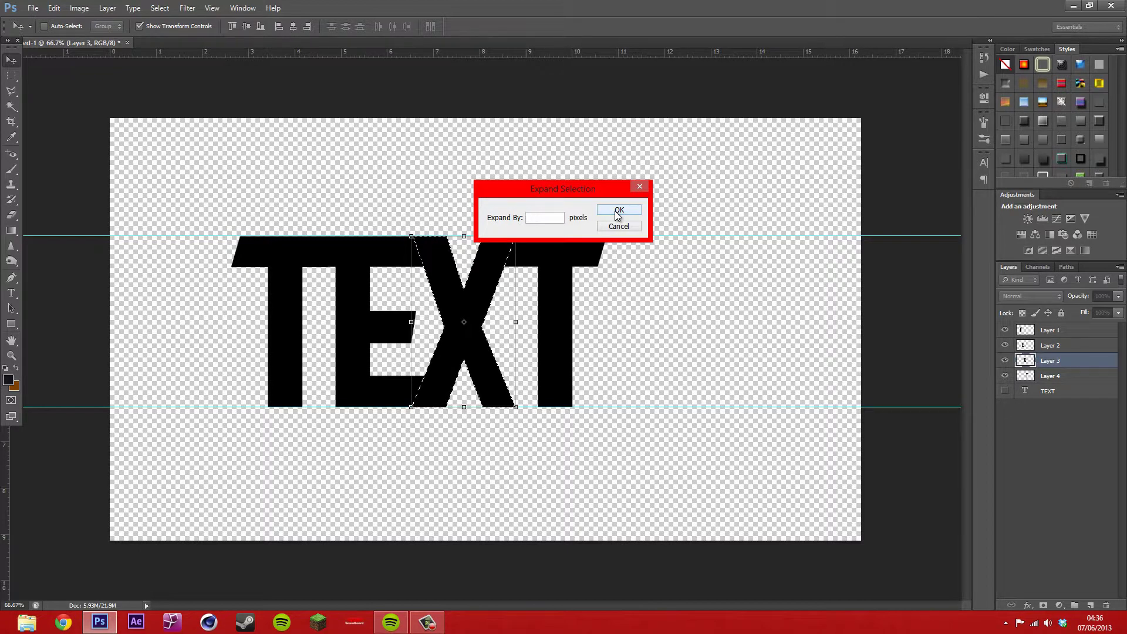
left_click(617, 215)
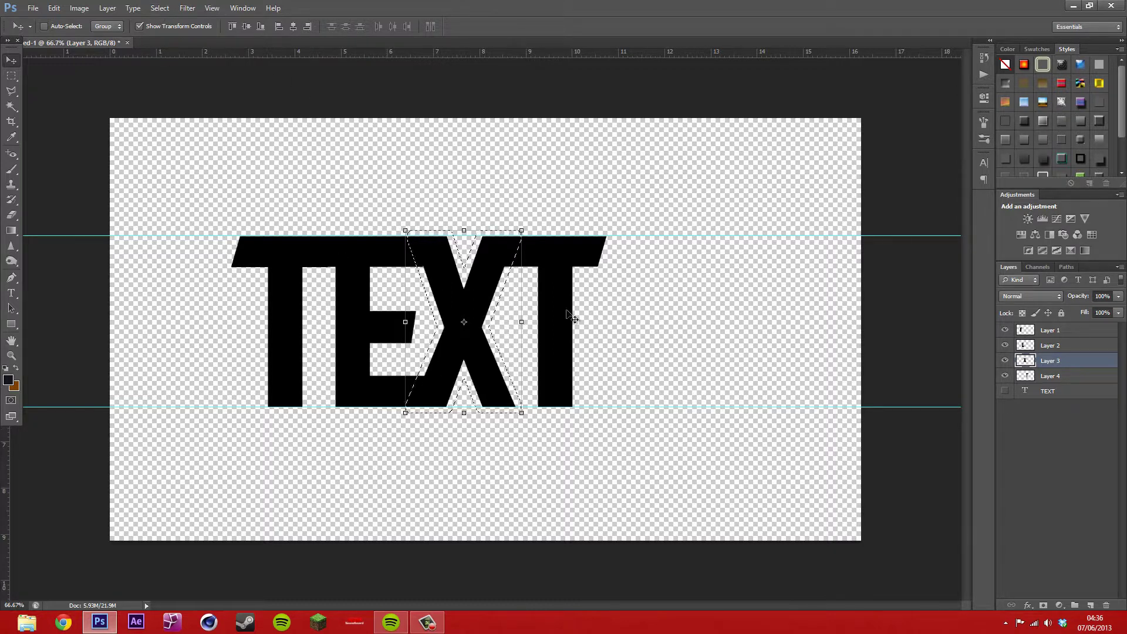
Contract the X-shaped selection slightly so its outline sits closer to the letter.
left_click(160, 7)
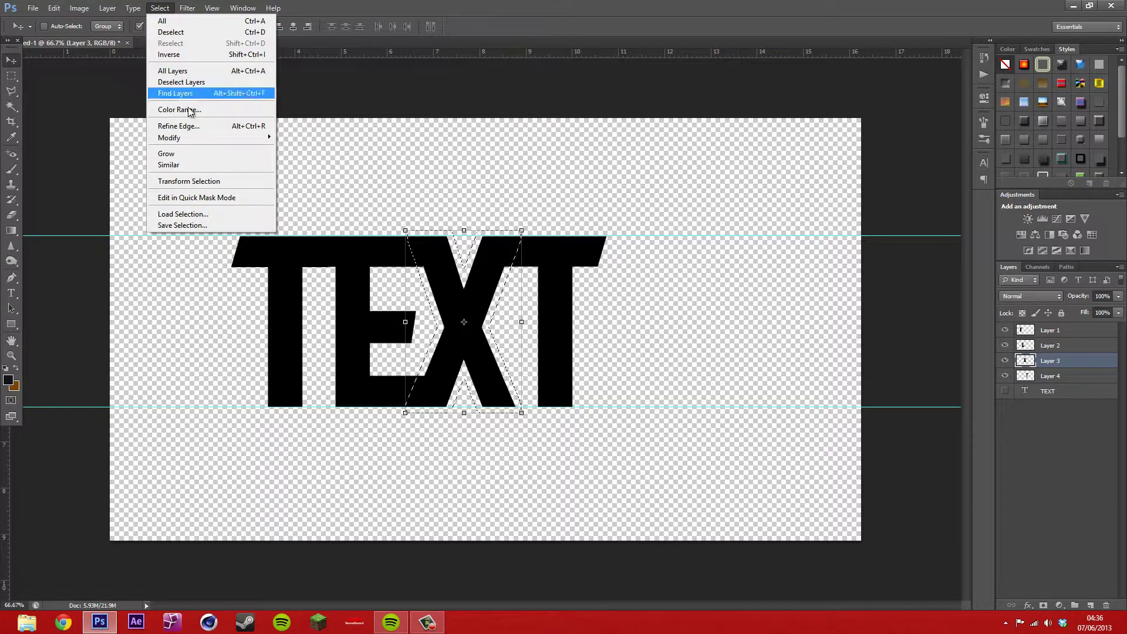
mouse_move(192, 138)
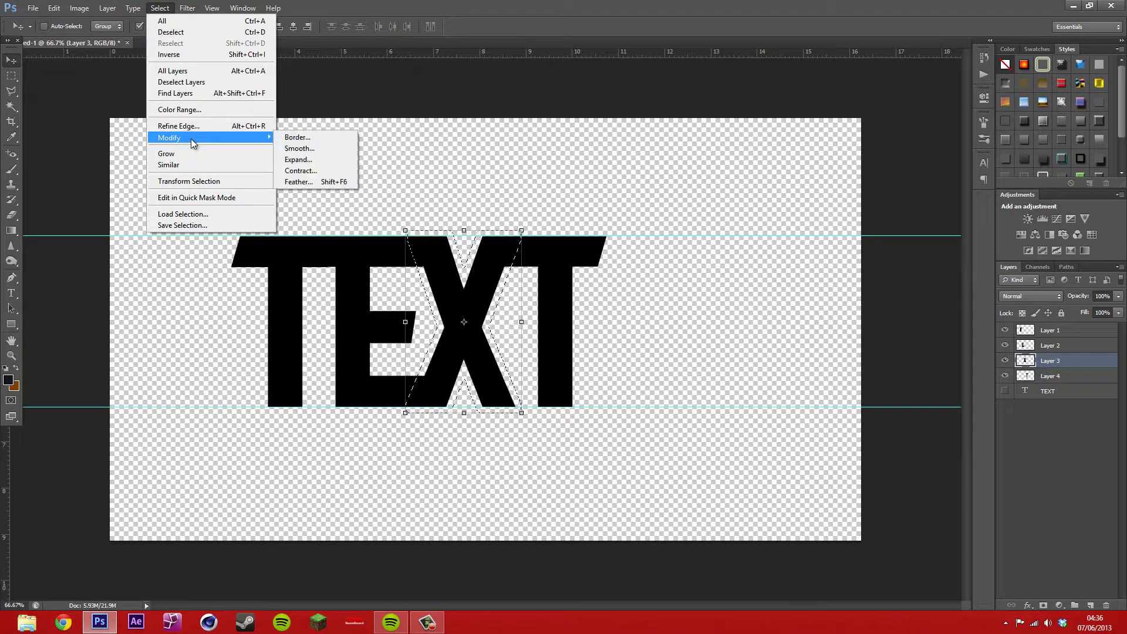
left_click(337, 176)
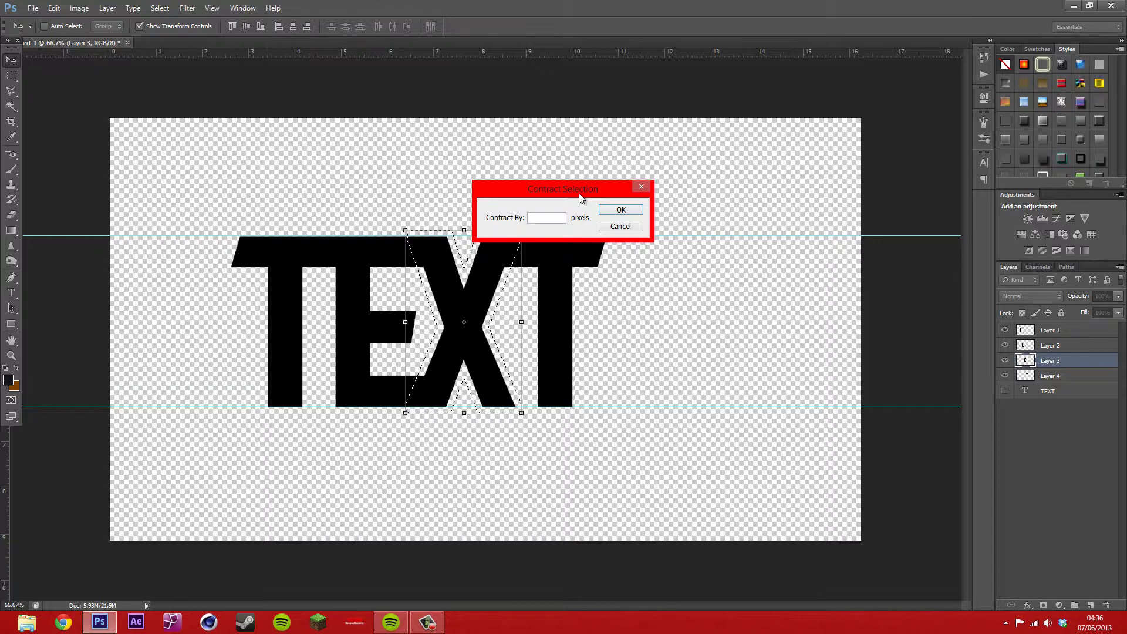
key("Return")
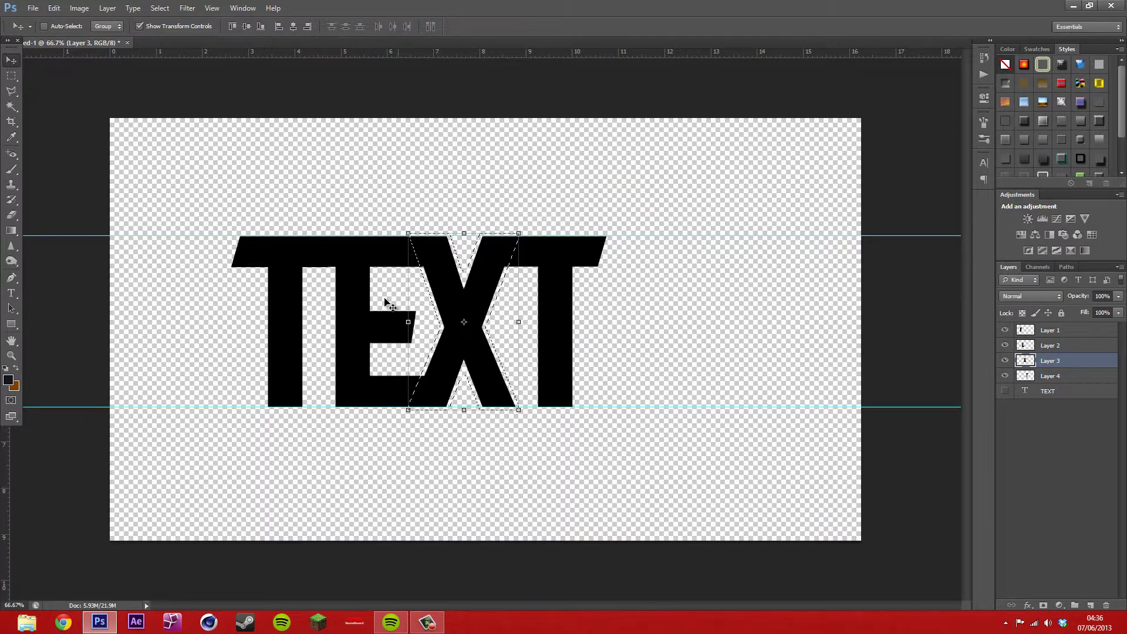
Erase the ends of the E's top and bottom arms on Layer 2 inside the selection to leave a thin gap beside the X.
left_click(1056, 348)
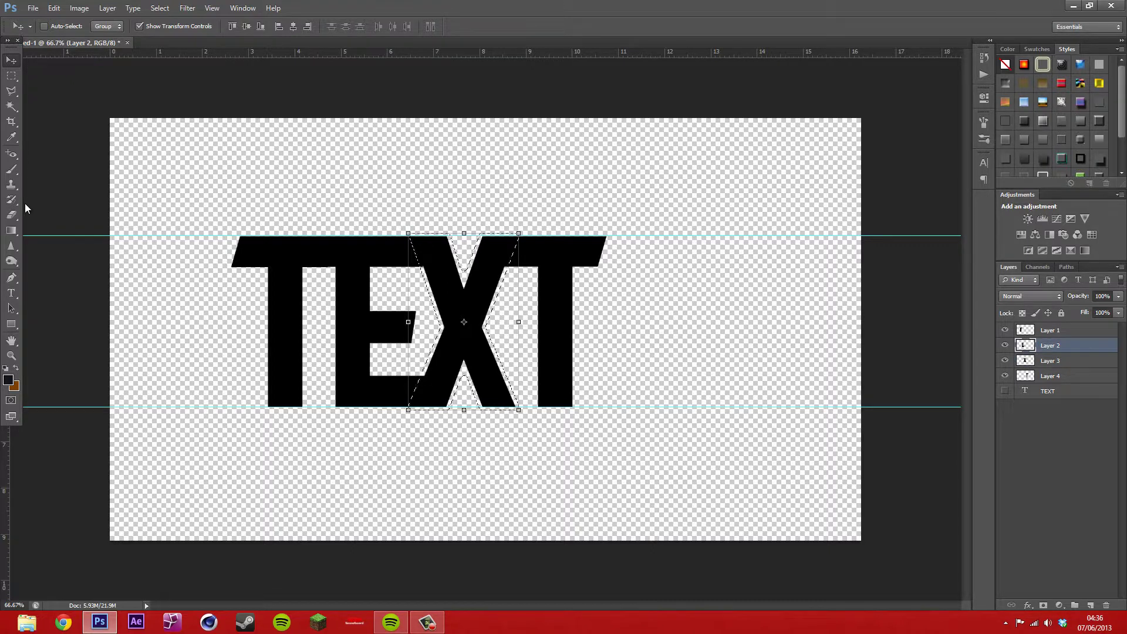
left_click(11, 215)
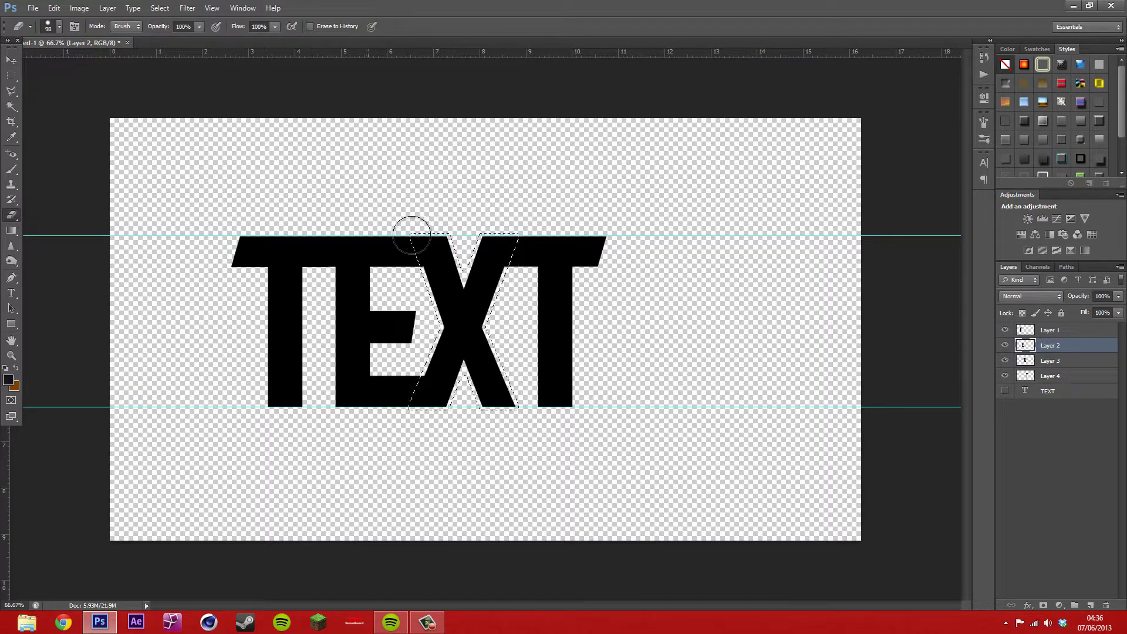
left_click(56, 28)
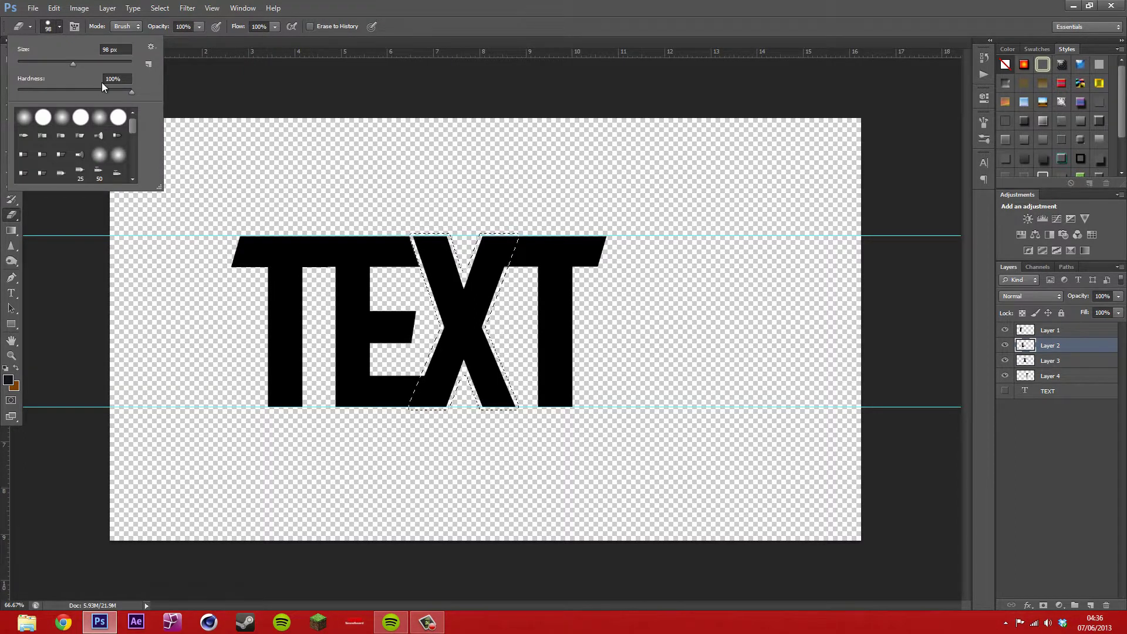
left_click(410, 458)
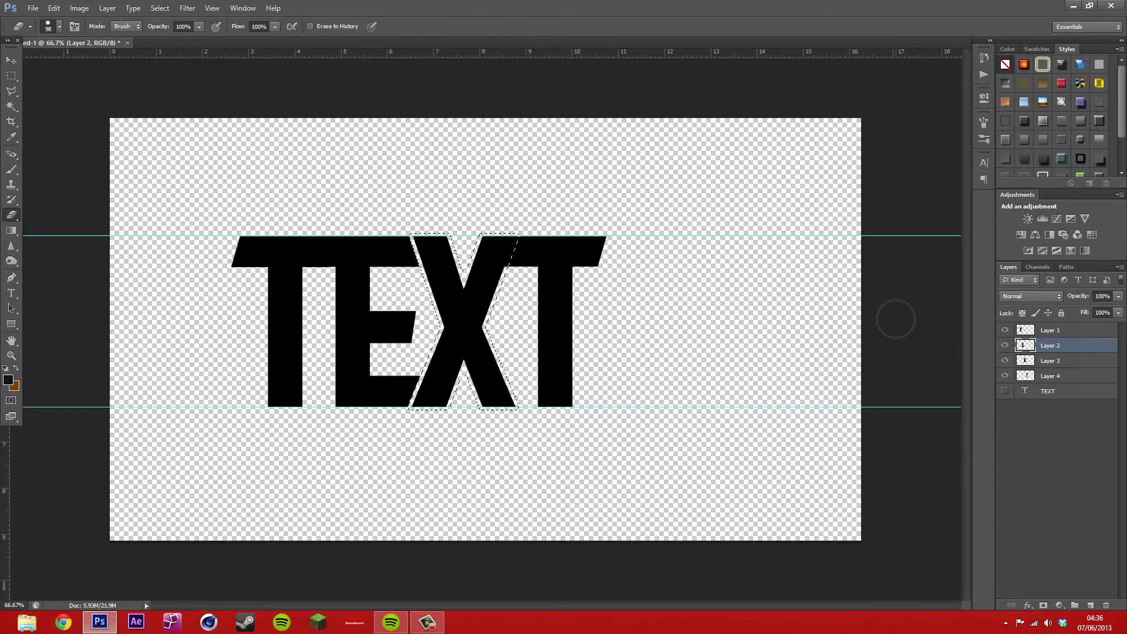
Try erasing the final T's overlap with the X on Layer 4, undo the erasing, and deselect.
left_click(1050, 376)
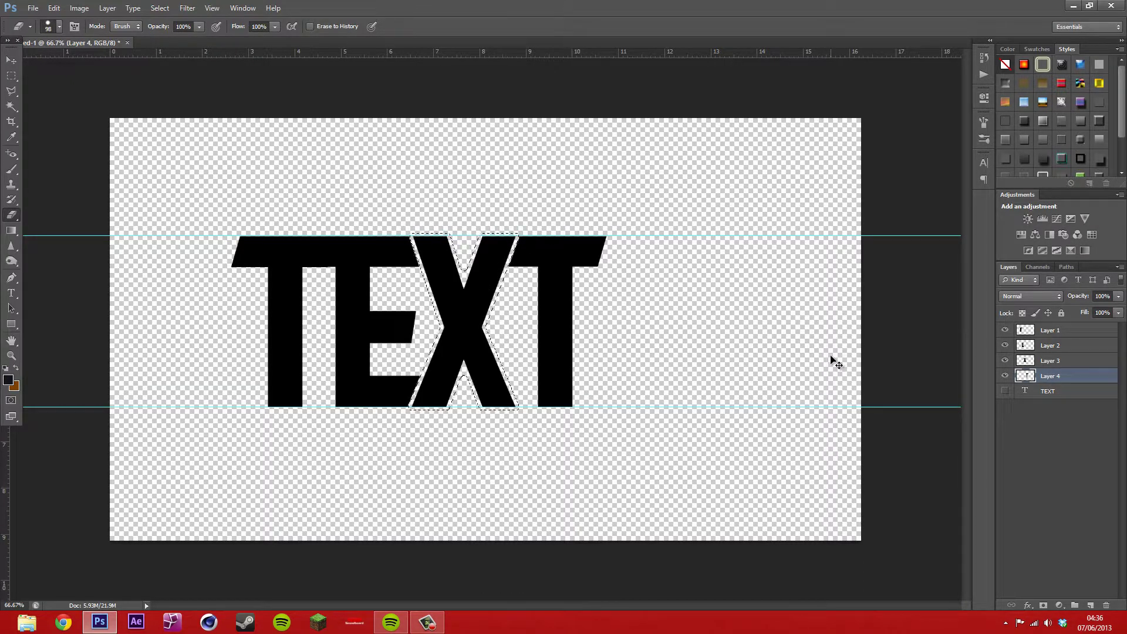
key("alt+bracketright")
key("alt+bracketright")
key("ctrl+d")
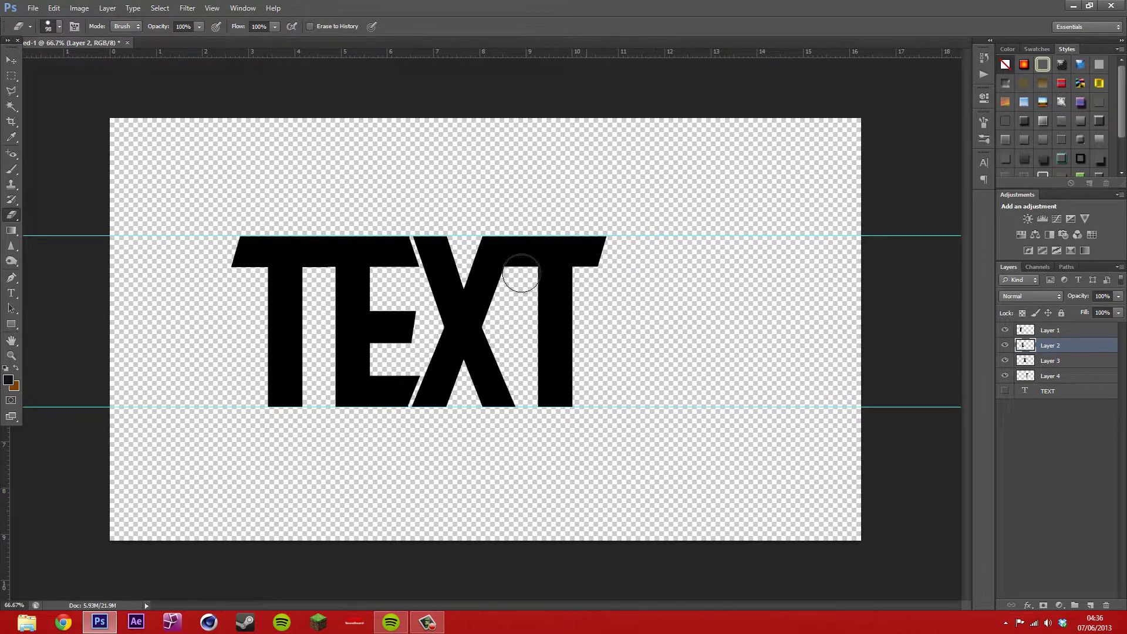
left_click(12, 75)
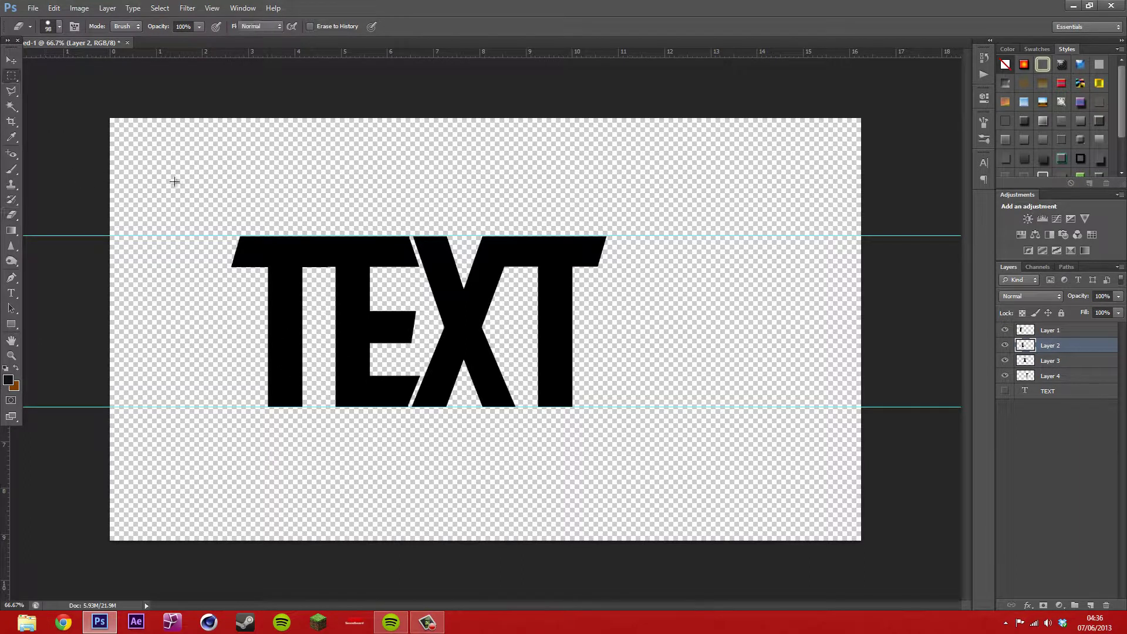
left_click_drag(369, 374, 419, 280)
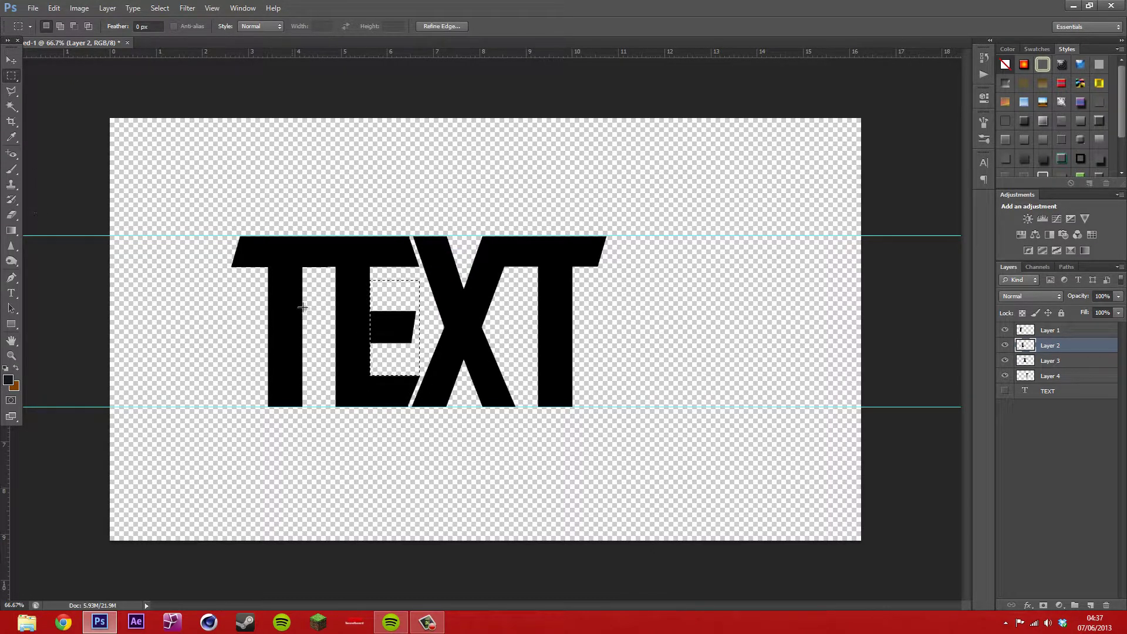
key("ctrl+d")
Draw a right-angled triangular selection over the right half of the final T's base with the Polygonal Lasso.
left_click(11, 91)
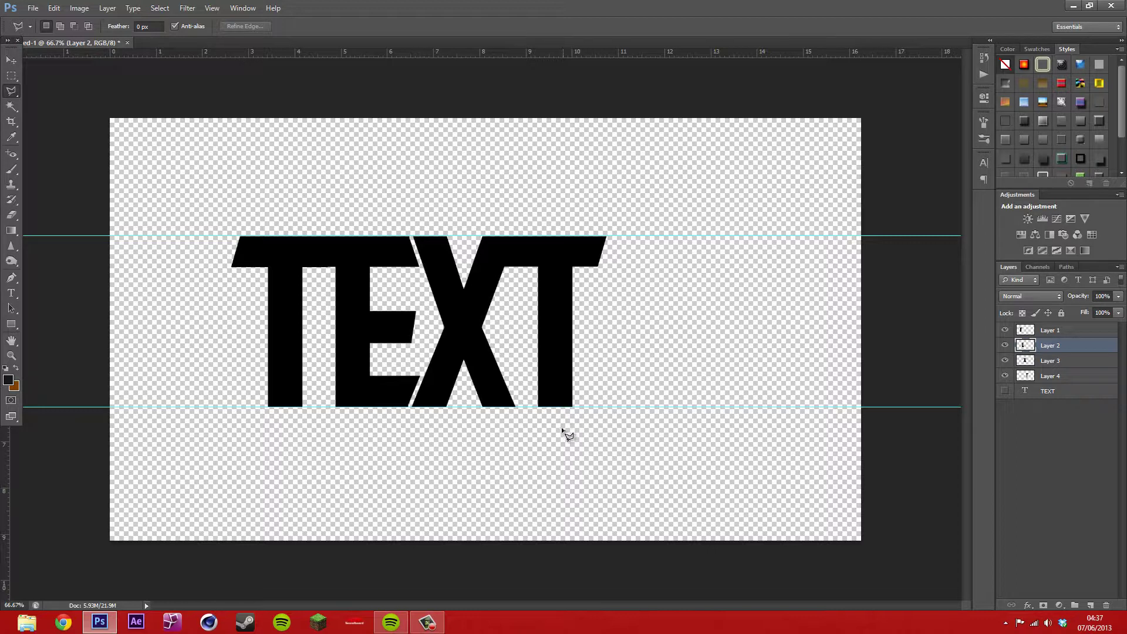
left_click(558, 431)
left_click(603, 385)
left_click(559, 432)
Create a new layer for brush painting and move it above Layer 1 to the top of the layer stack.
left_click(11, 169)
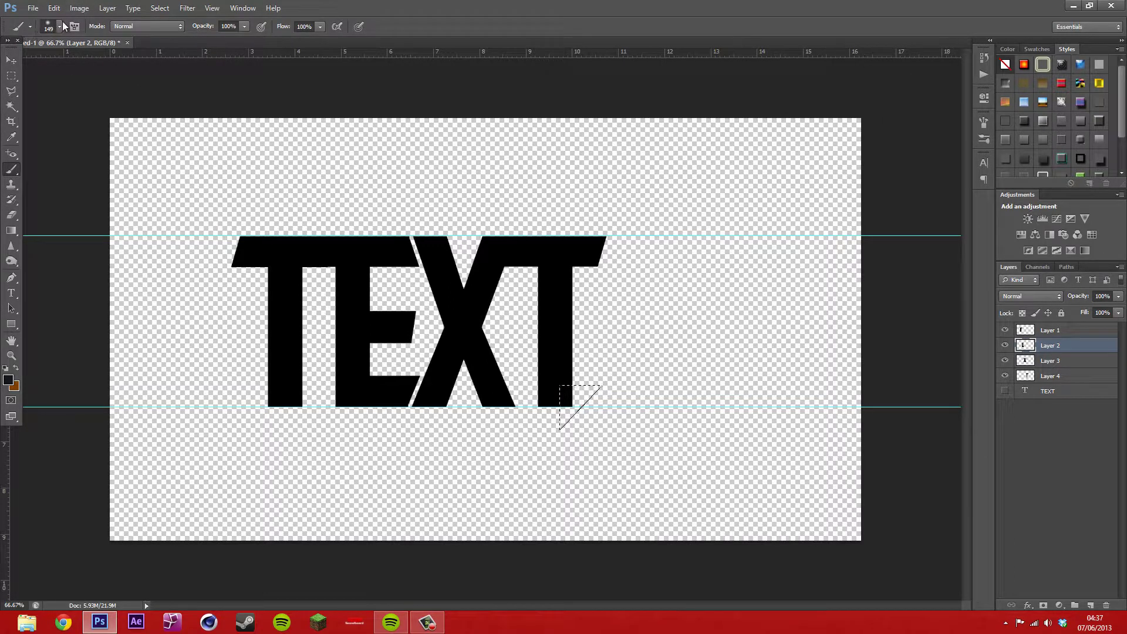
left_click(1091, 605)
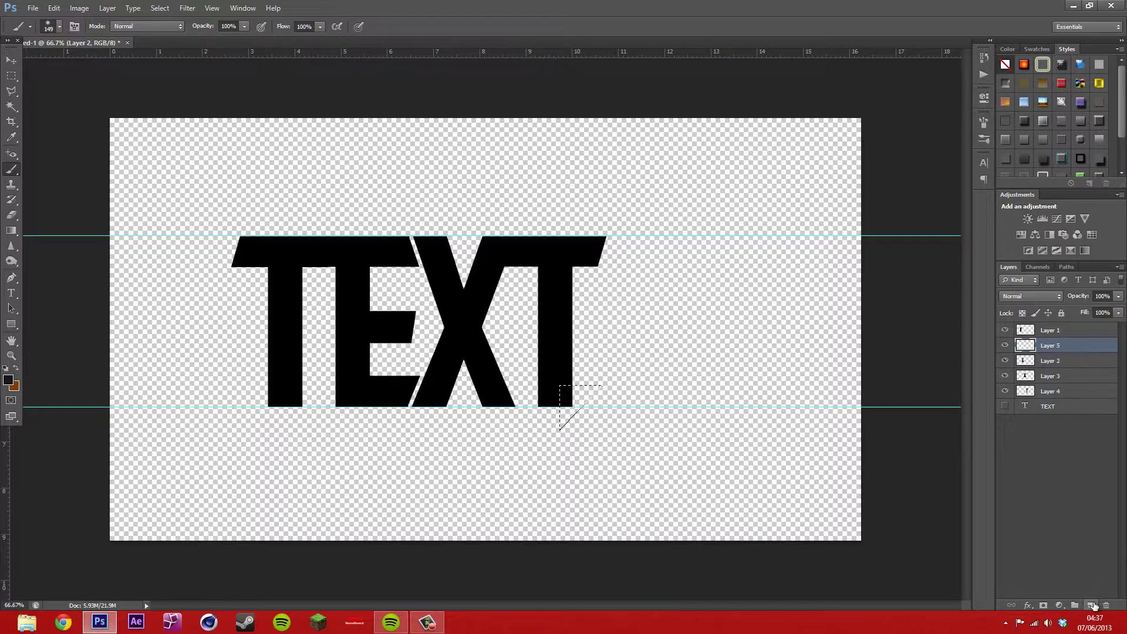
left_click_drag(1075, 354, 1072, 326)
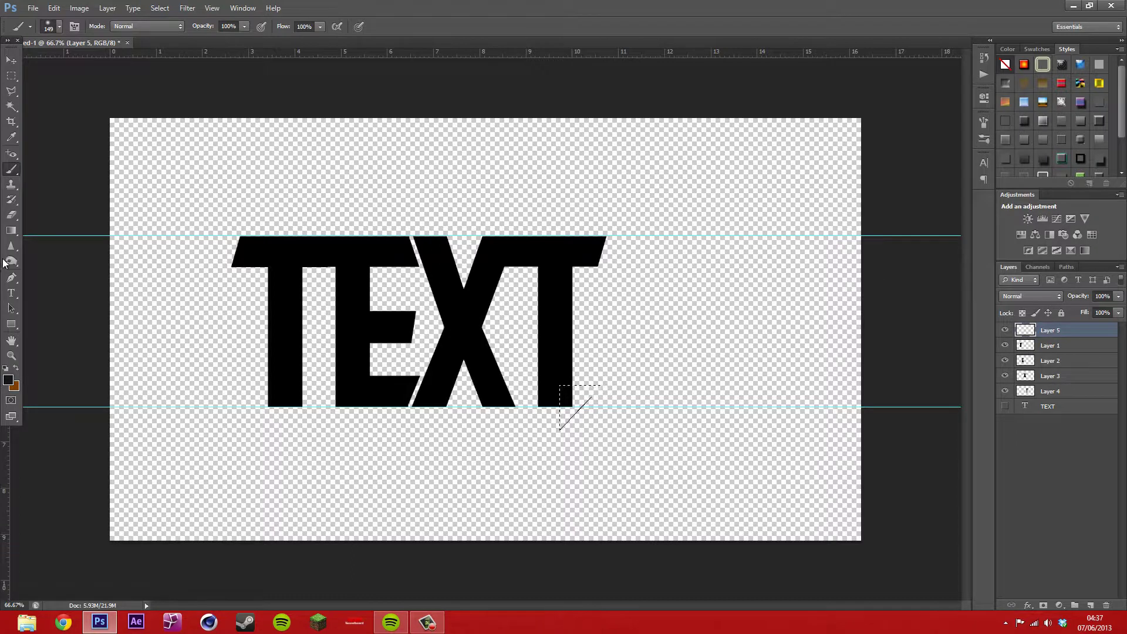
Paint the triangular selection solid with the letters' black (000000) using a 149 px brush at 100% hardness, and deselect.
left_click(9, 380)
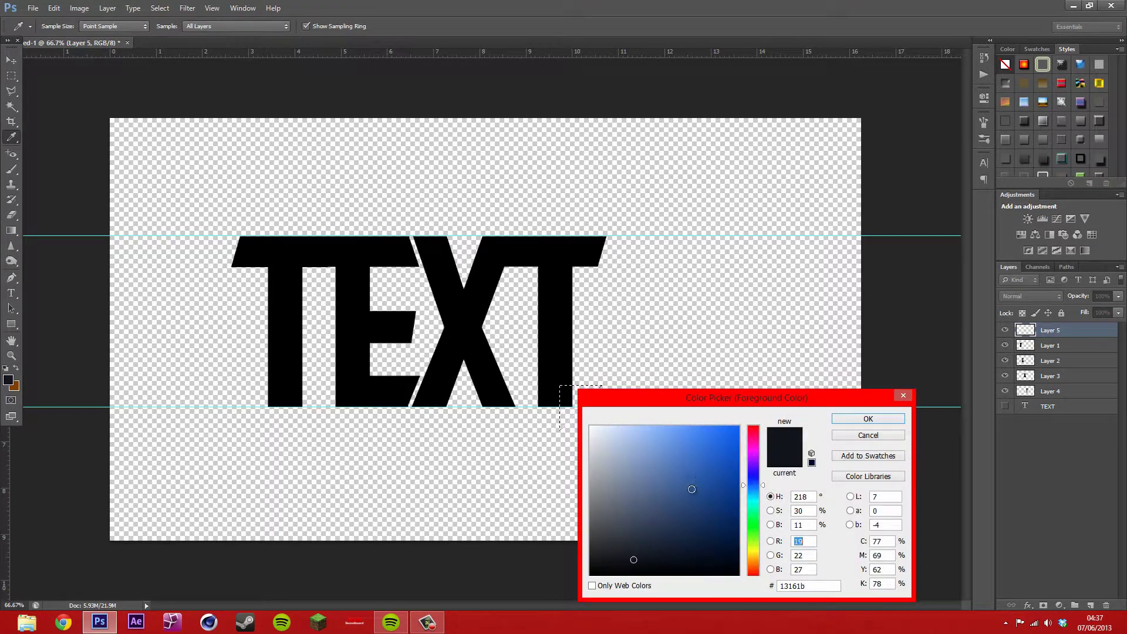
left_click(555, 298)
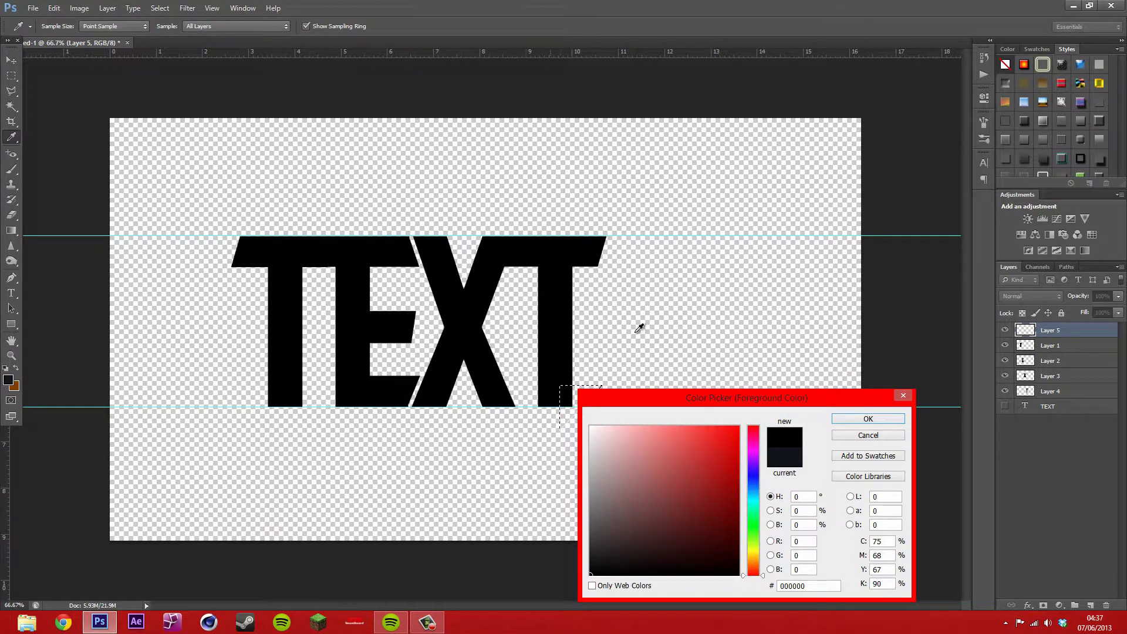
left_click(867, 420)
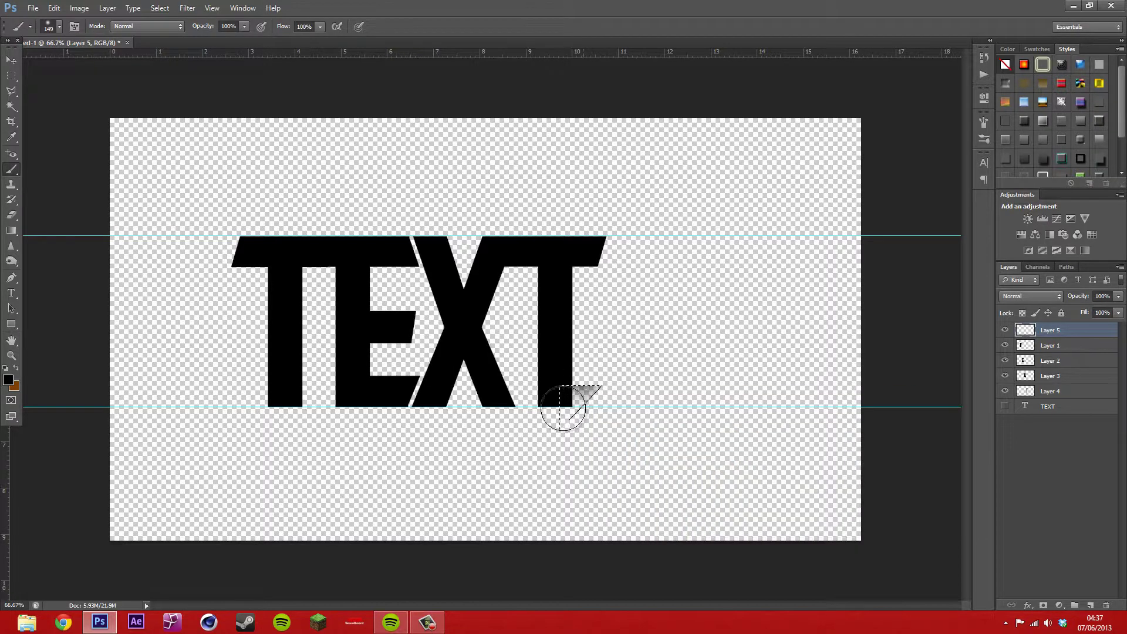
left_click(60, 27)
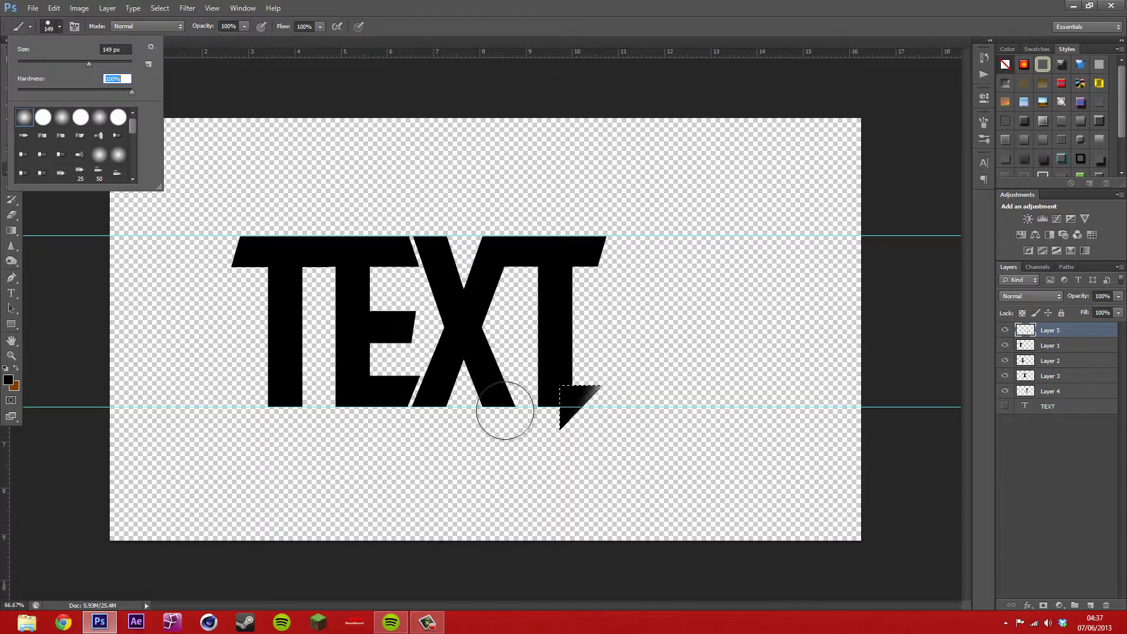
key("Return")
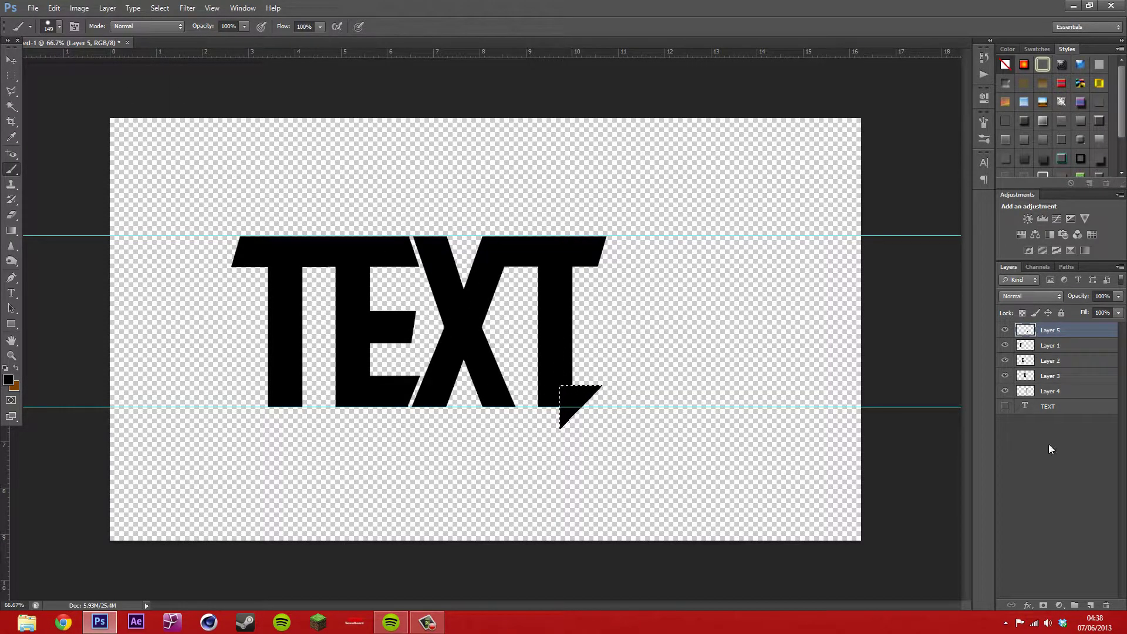
key("ctrl+d")
Duplicate the triangle layer and place a horizontally mirrored copy on the left side of the T's base to form an arrowhead.
key("ctrl+j")
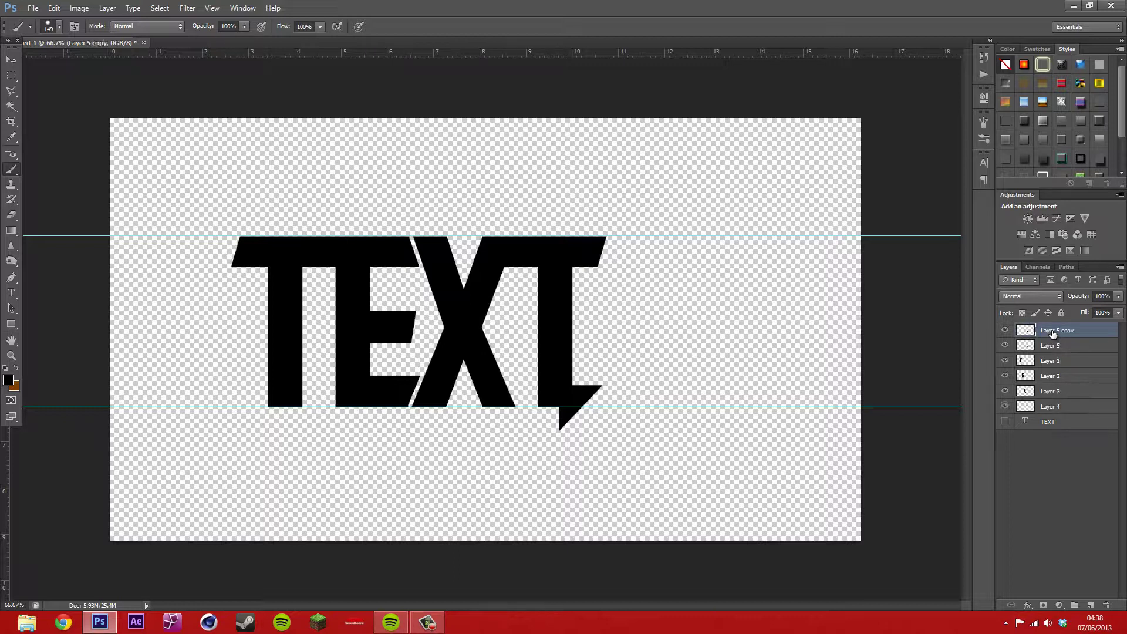
left_click(11, 60)
left_click_drag(605, 409, 518, 405)
left_click(590, 26)
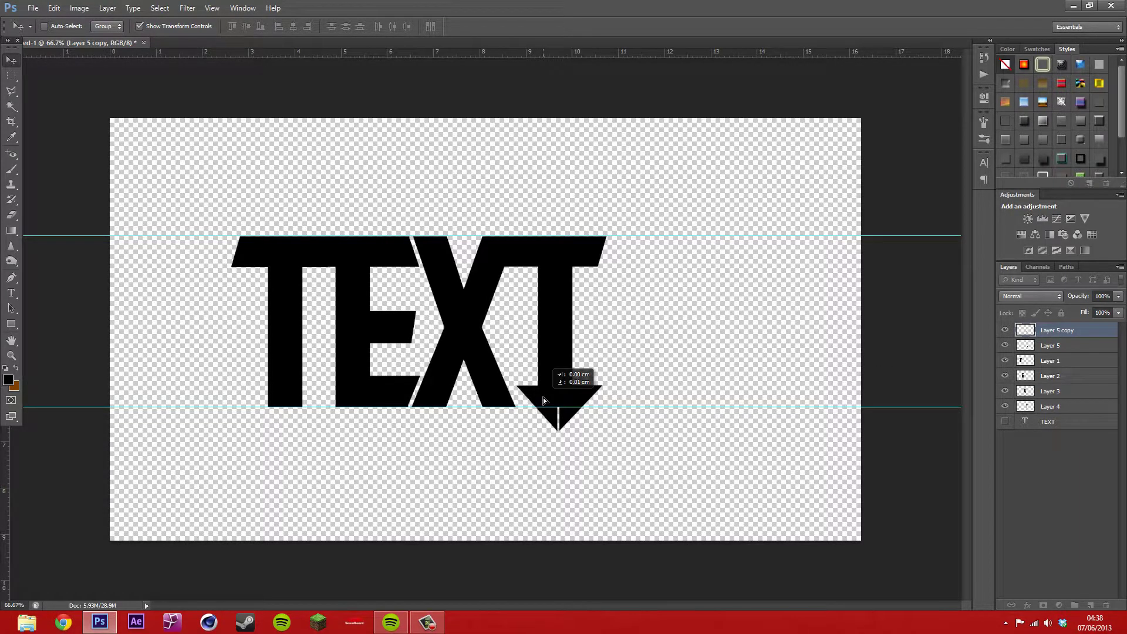
Shift the right triangle on Layer 5 slightly left to close the arrowhead's center gap, and make Layer 5 copy active.
left_click(1062, 345)
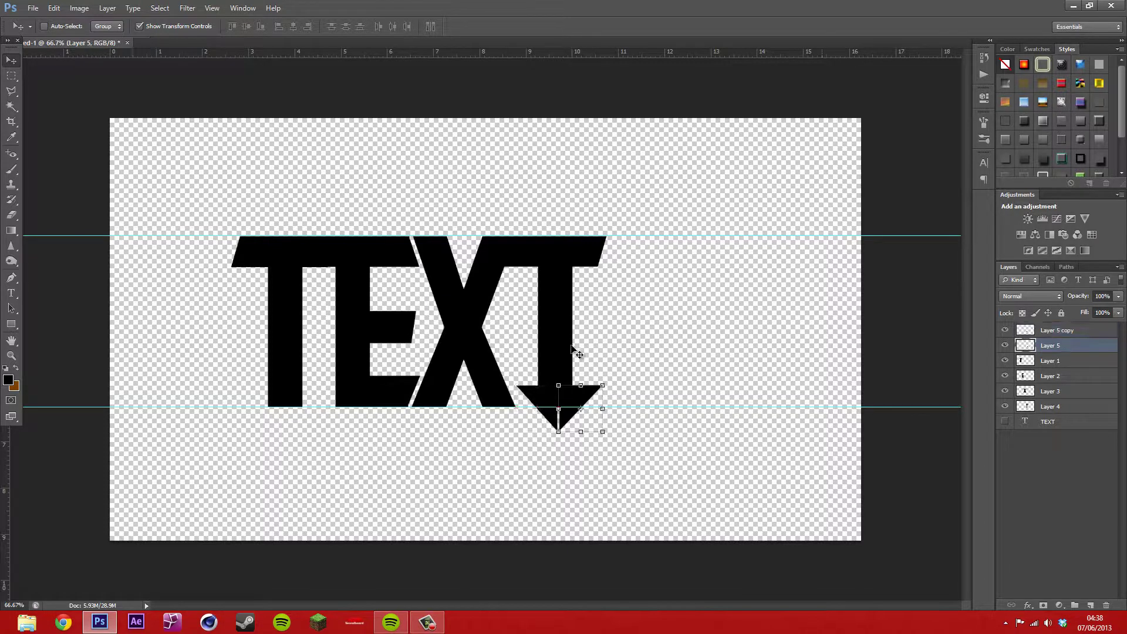
left_click_drag(584, 428, 548, 421)
left_click(1059, 330)
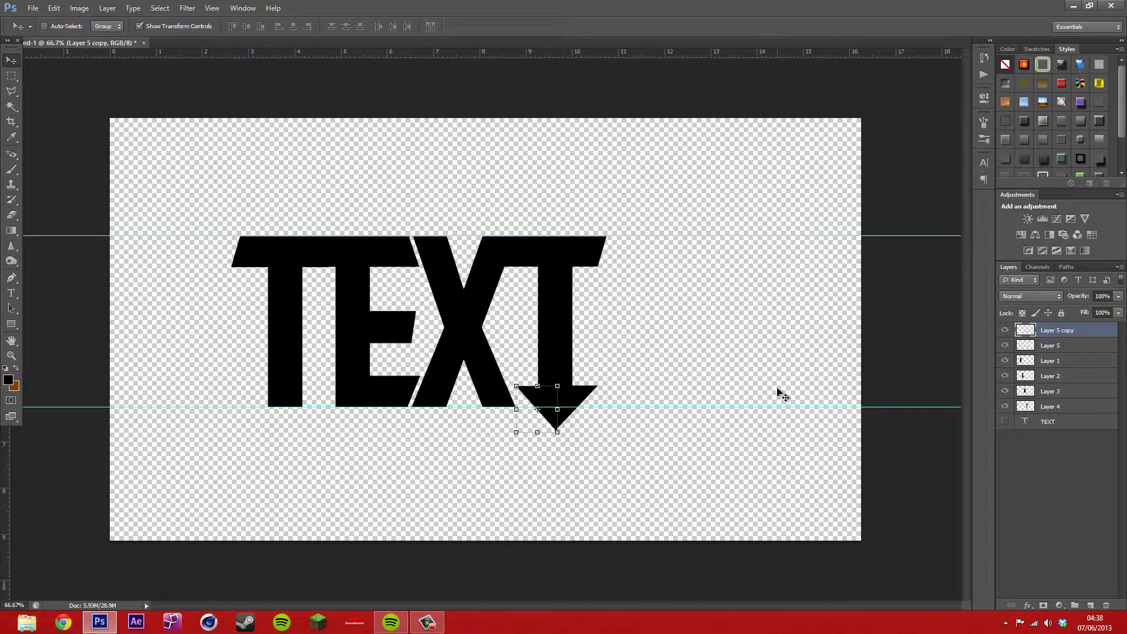
Outline a polygonal selection along the arrowhead's right slanted edge, extending past the tip and around its outer side.
left_click(11, 77)
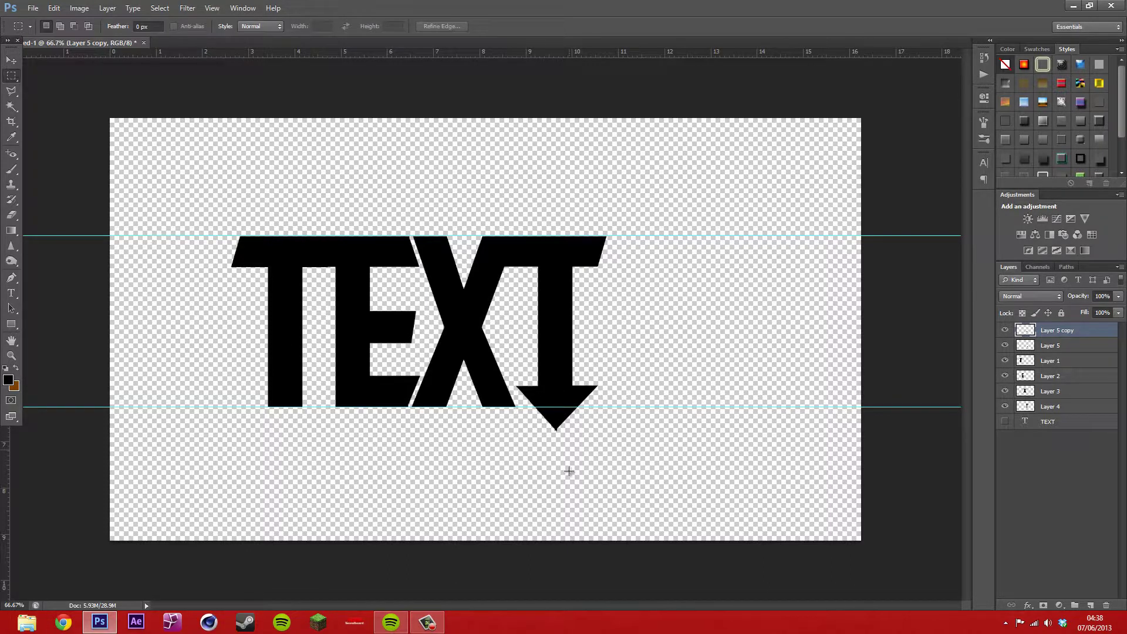
scroll(579, 475, "up", 10)
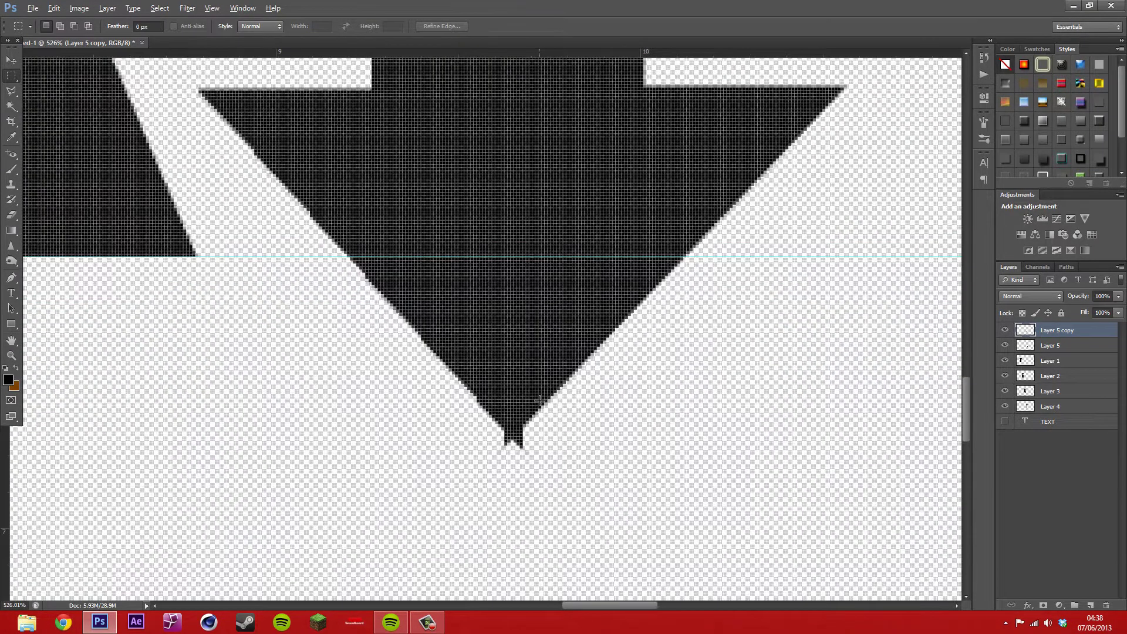
left_click(11, 91)
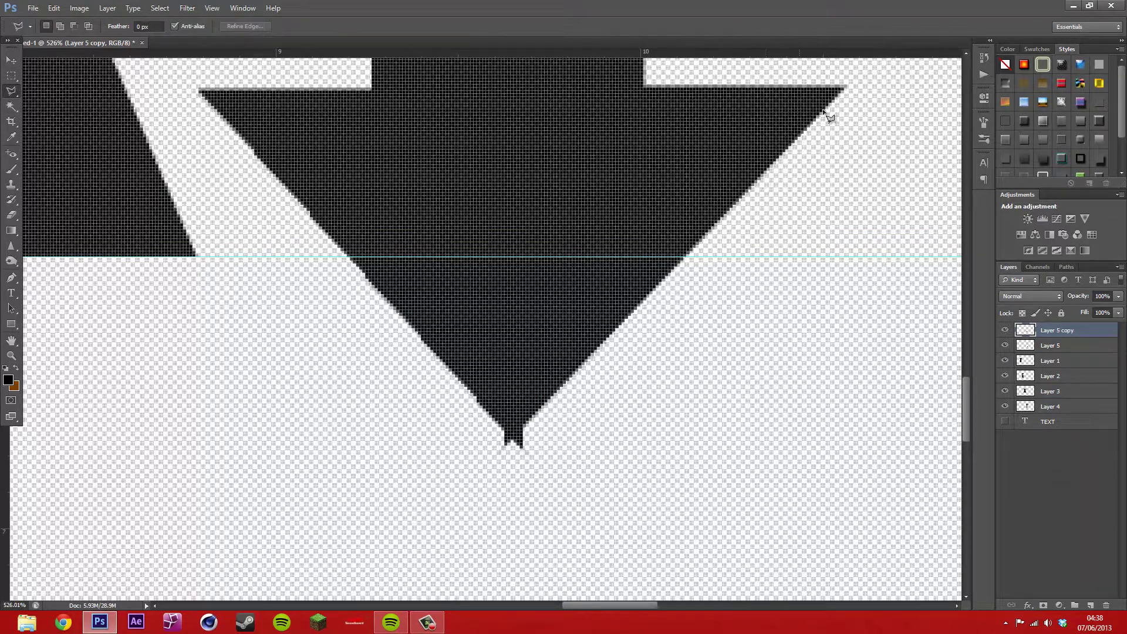
left_click(845, 87)
left_click(509, 441)
left_click(429, 525)
left_click(596, 518)
left_click(891, 105)
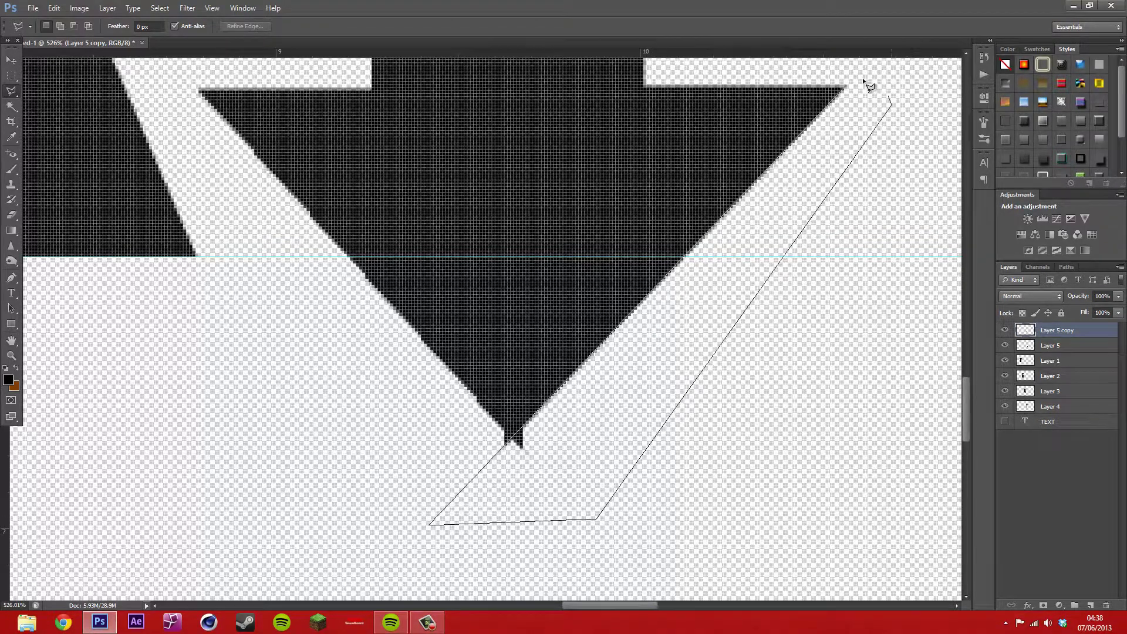
left_click(846, 87)
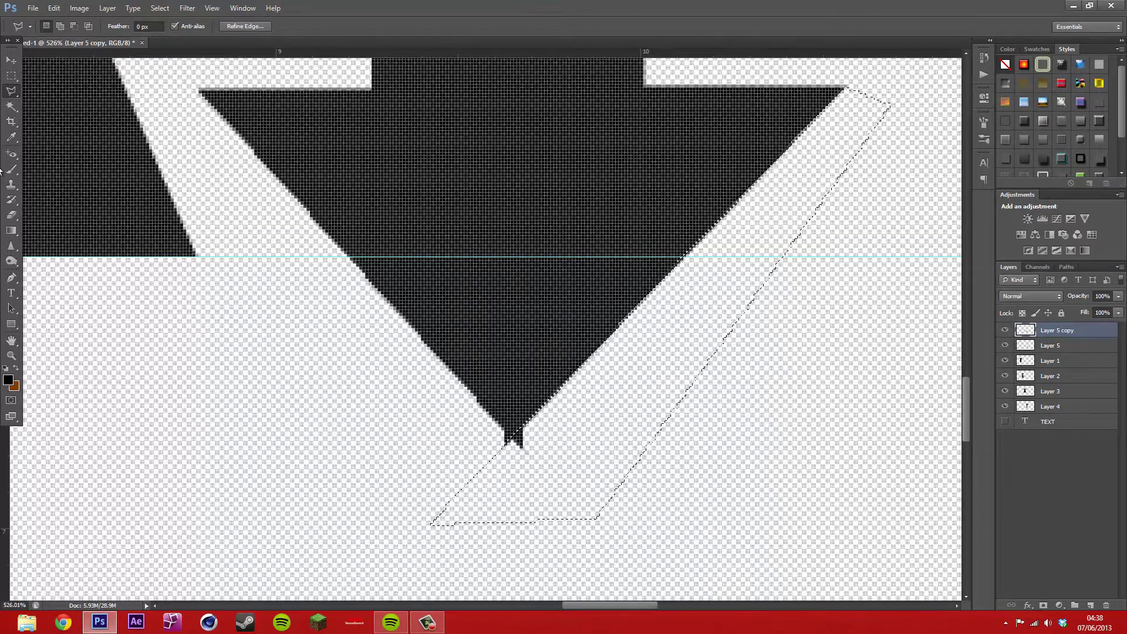
Erase the stray pixels at the arrowhead's tip inside the selection on Layer 5 copy, and deselect.
key("e")
left_click_drag(425, 524, 594, 411)
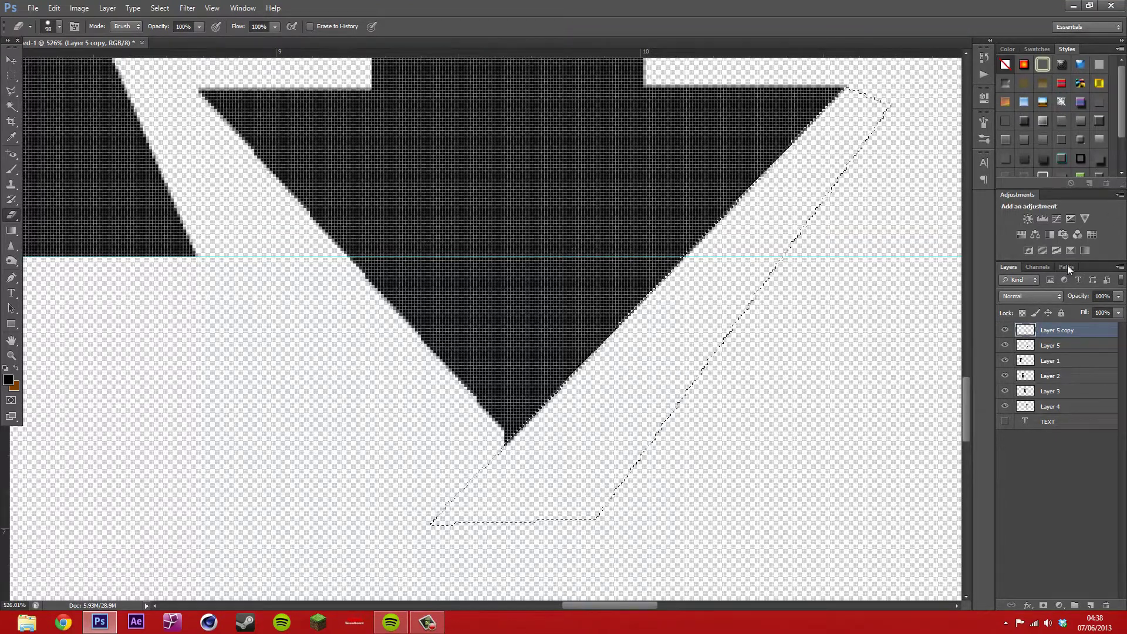
key("ctrl+d")
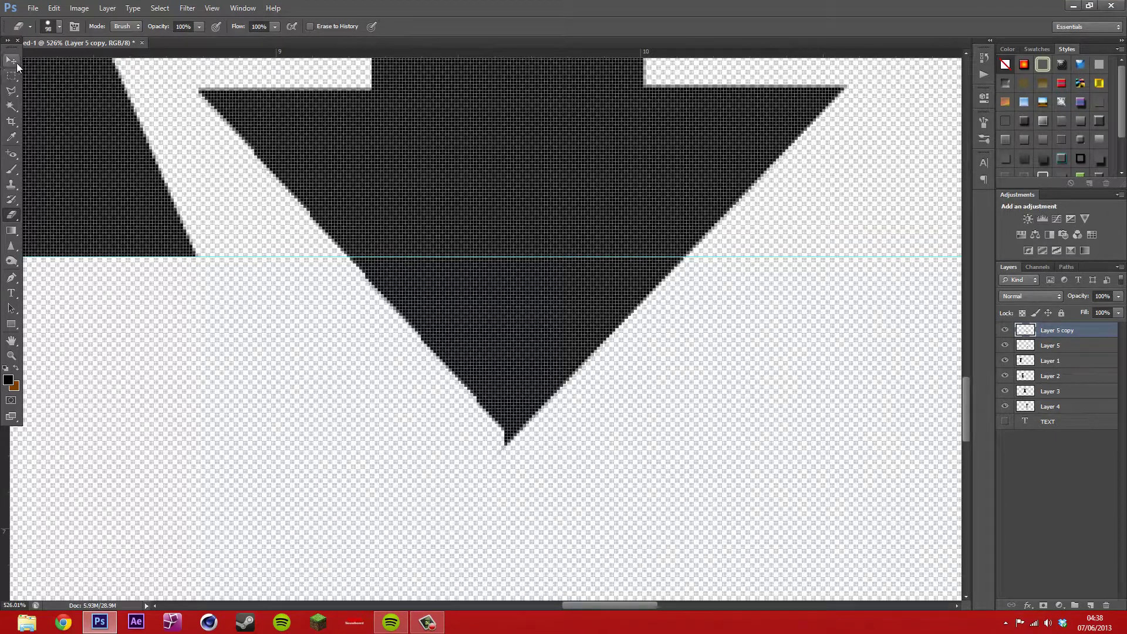
Outline a polygonal selection along the arrowhead's left slanted edge, extending past the tip and around its outer side.
left_click(11, 91)
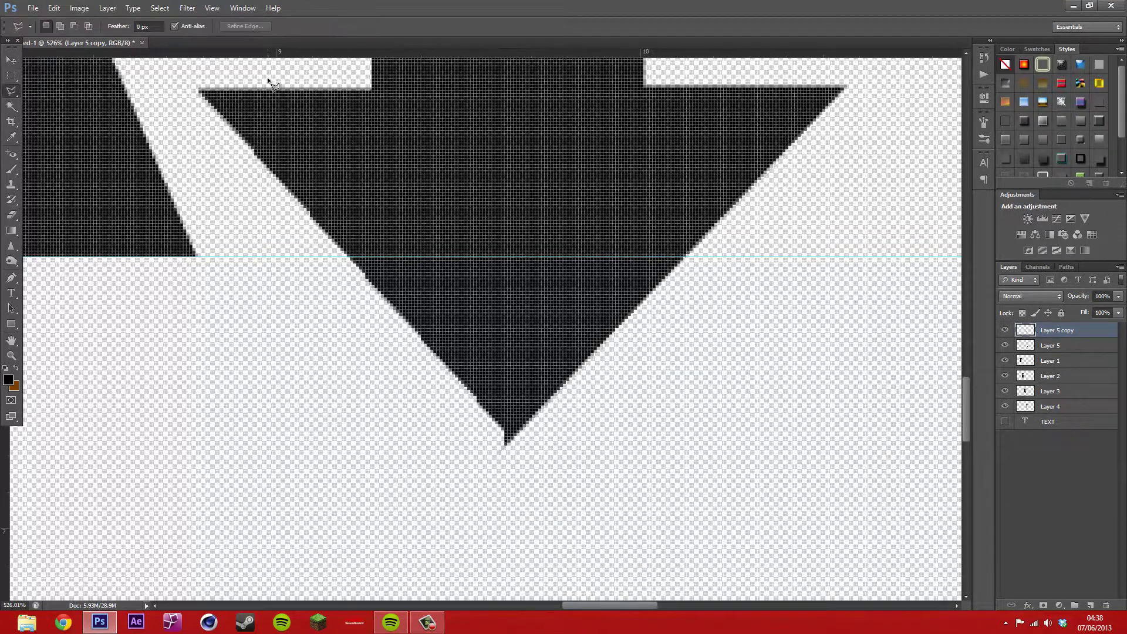
left_click(199, 90)
left_click(506, 435)
left_click(568, 500)
left_click(510, 494)
left_click(444, 441)
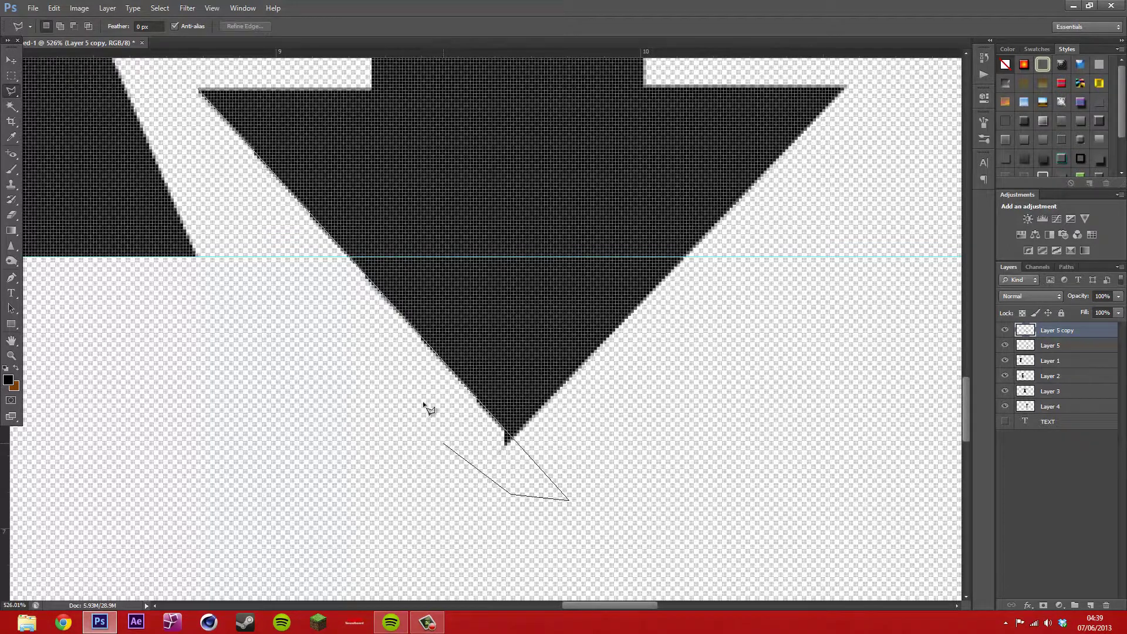
left_click(233, 192)
left_click(175, 95)
double_click(199, 91)
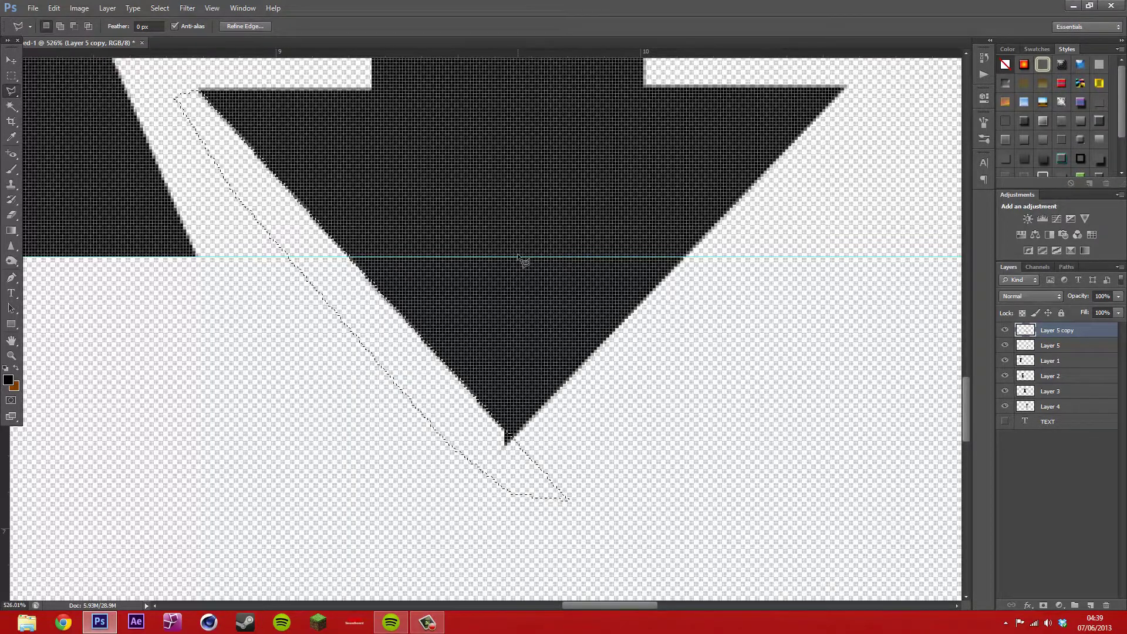
Erase the stray pixels at the arrowhead's tip inside the selection on Layer 5, and deselect.
left_click(8, 215)
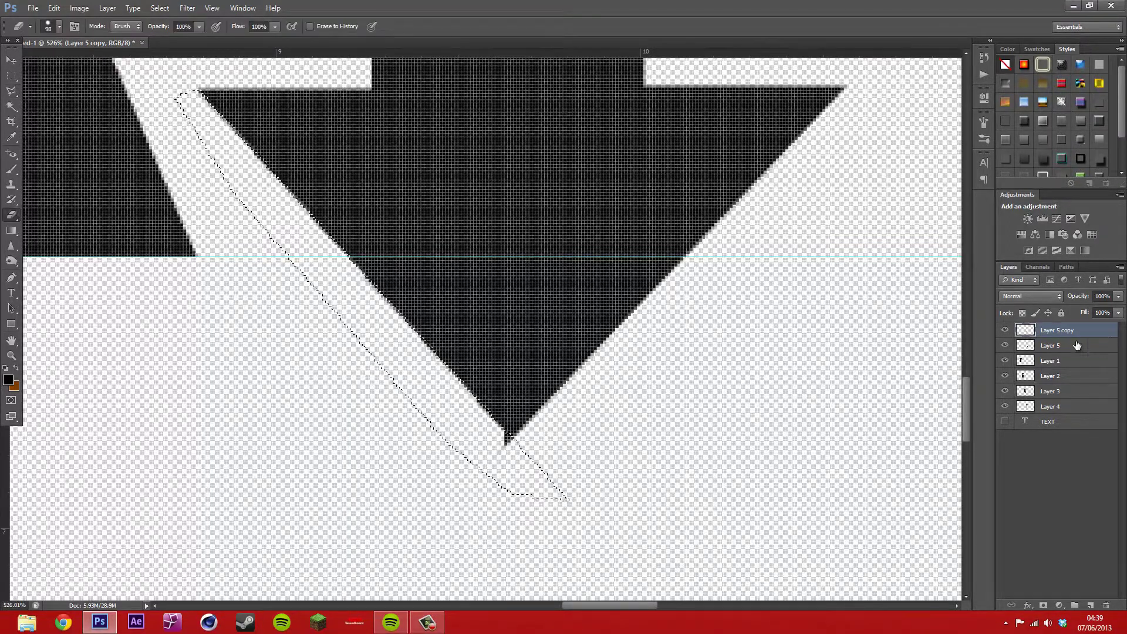
left_click(1050, 345)
mouse_move(597, 423)
left_mouse_down()
mouse_move(268, 117)
mouse_move(217, 117)
left_mouse_up()
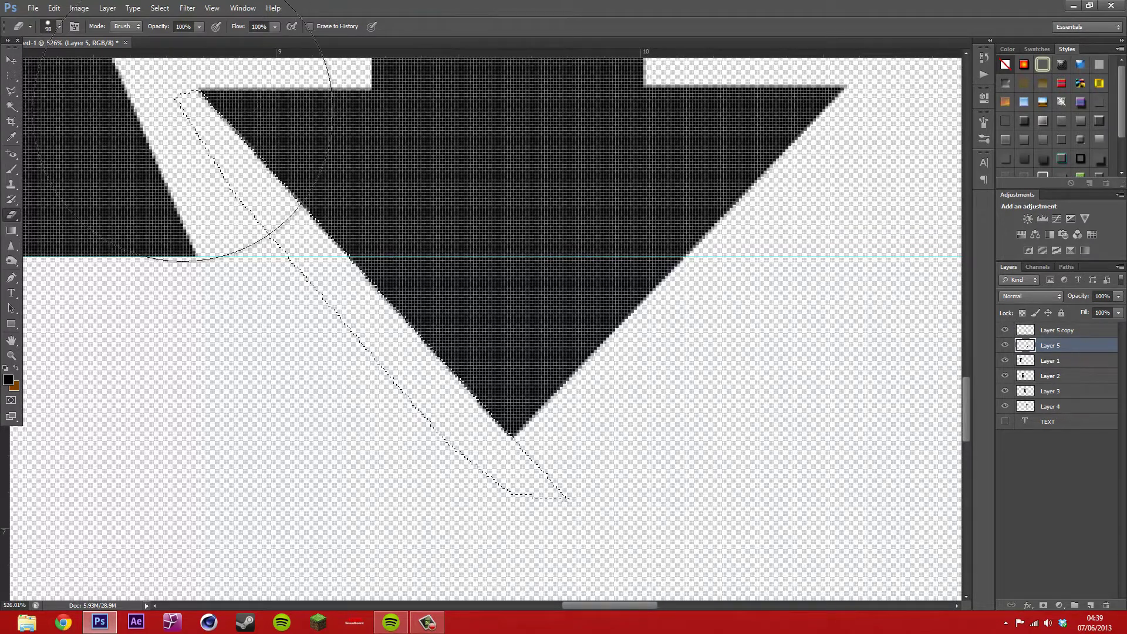
key("ctrl+d")
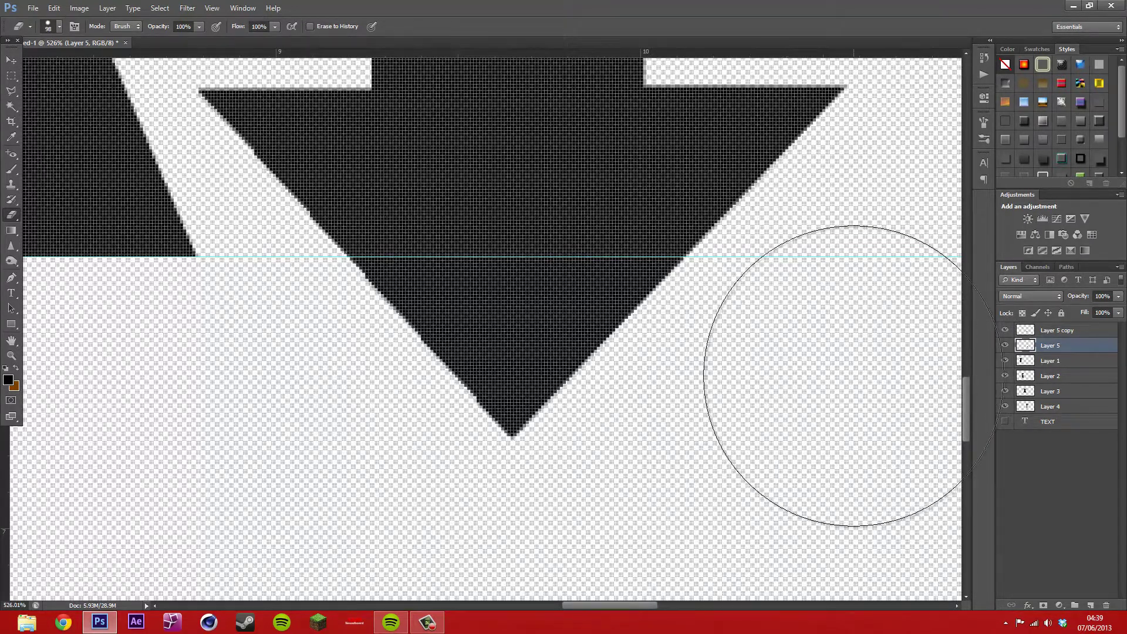
key("ctrl+0")
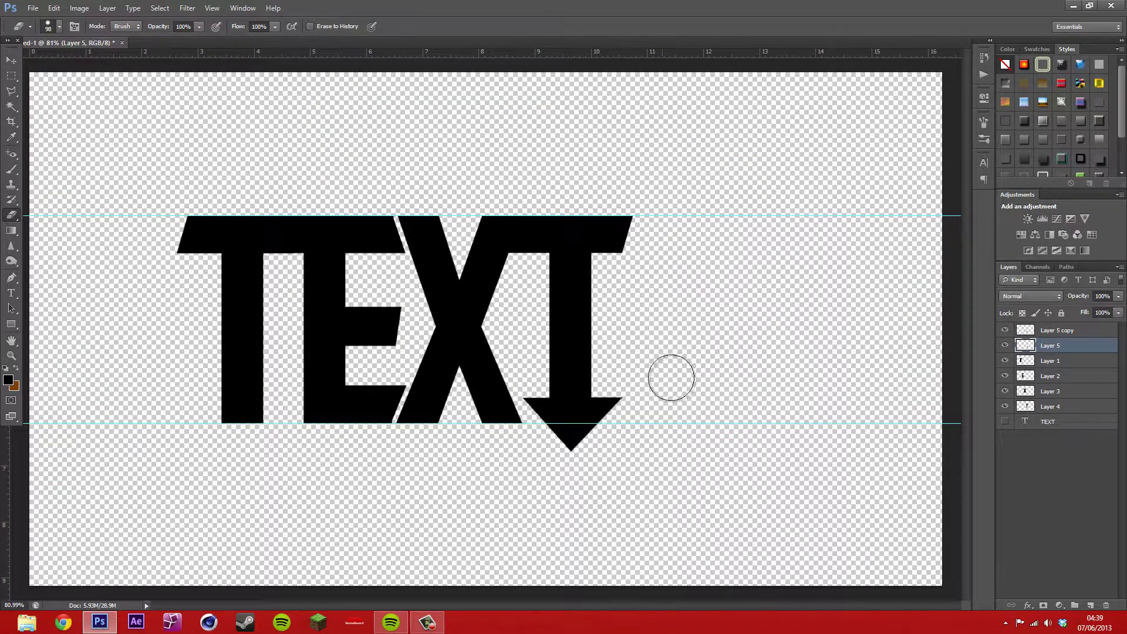
Scale both arrowhead layers together to 69.78% beneath the final T's stem, and combine them into one layer.
left_click(1081, 332, "shift")
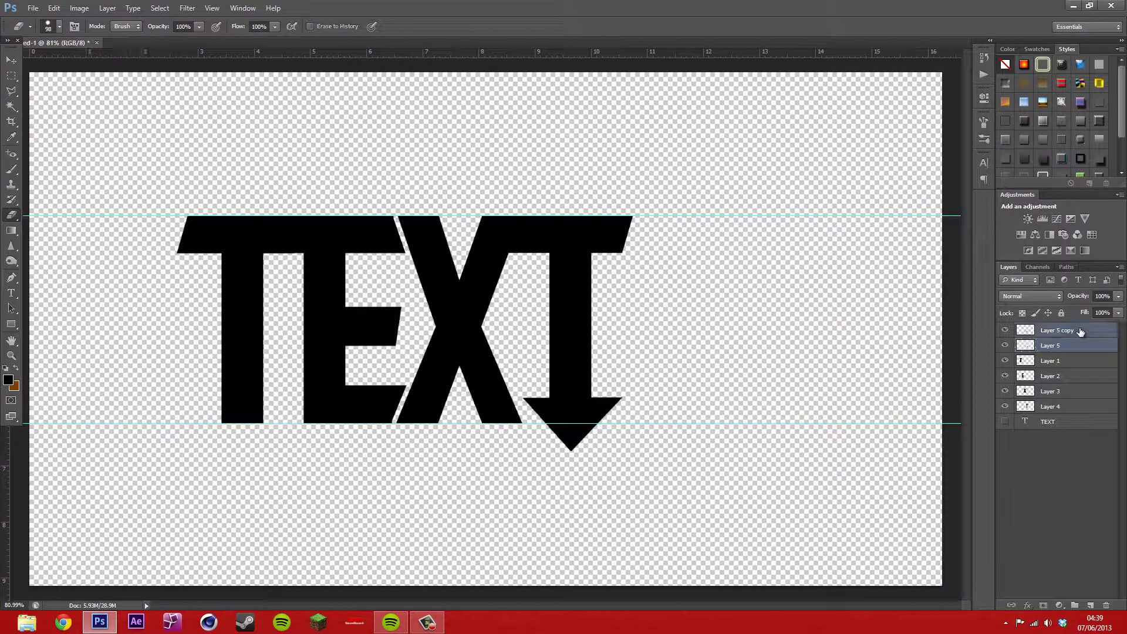
left_click(10, 59)
left_click_drag(624, 453, 568, 428)
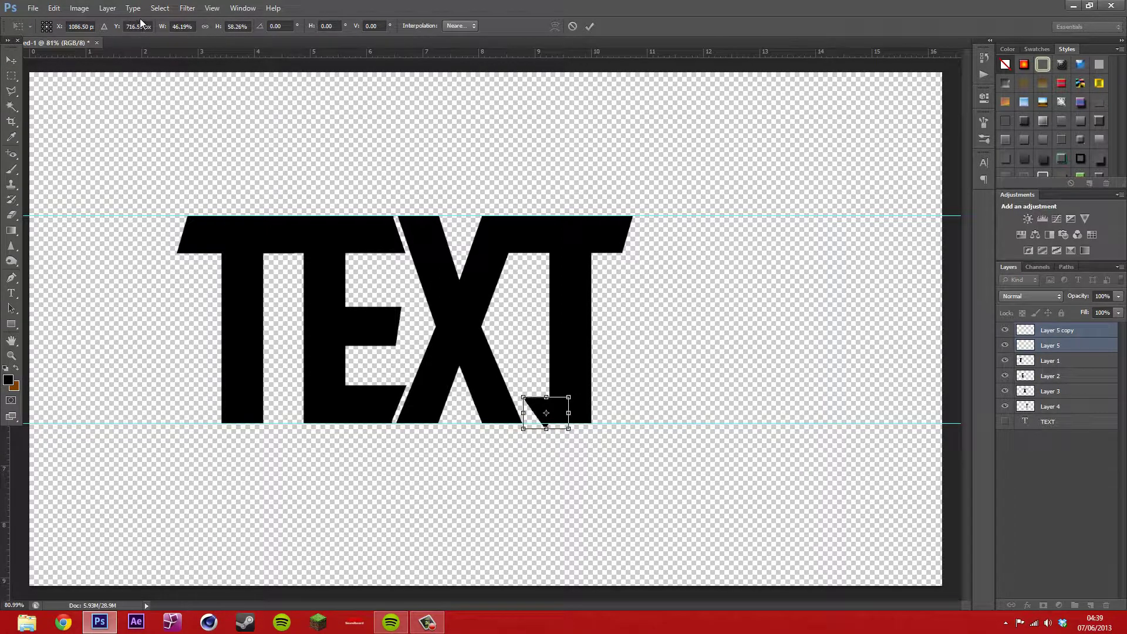
left_click(207, 26)
mouse_move(566, 431)
left_mouse_down()
mouse_move(583, 441)
mouse_move(599, 423)
mouse_move(582, 424)
mouse_move(583, 437)
left_mouse_up()
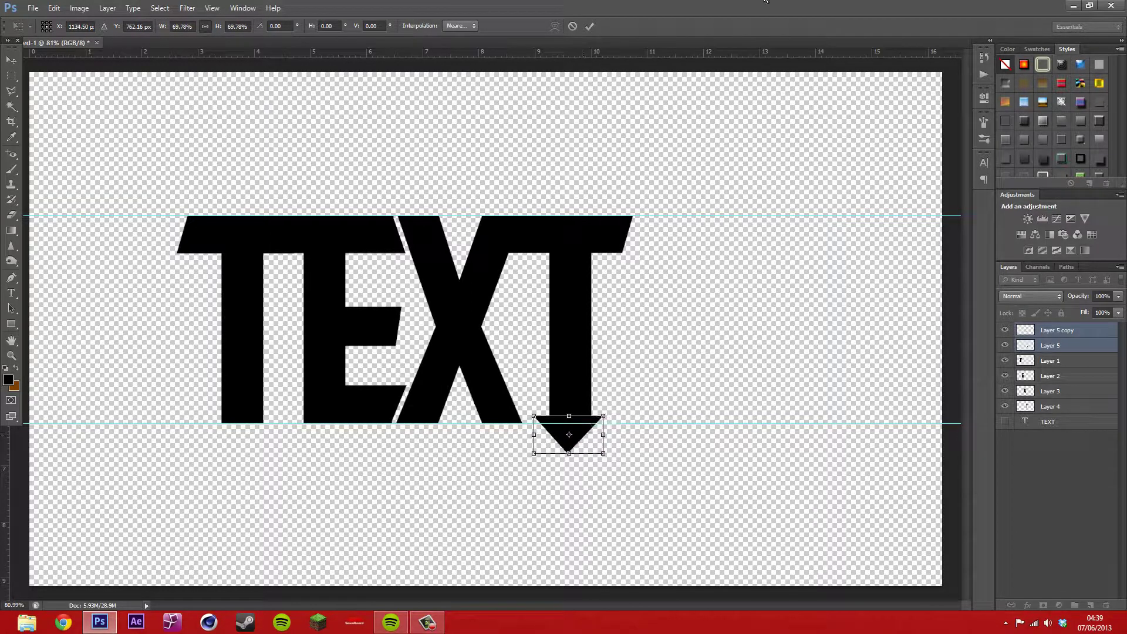
left_click(589, 27)
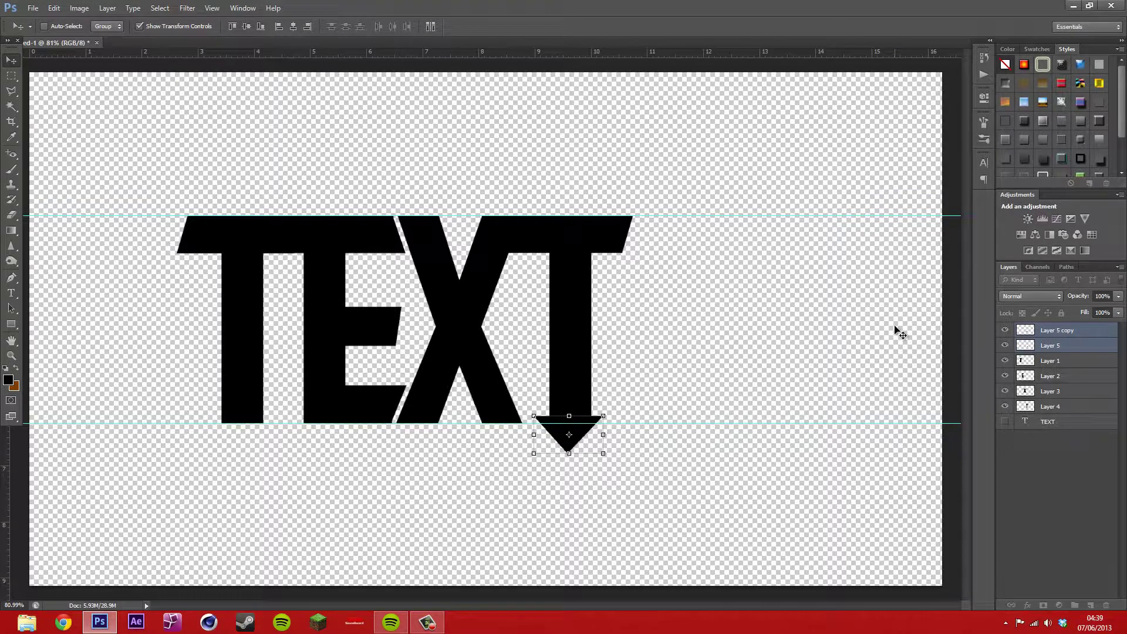
key("ctrl+e")
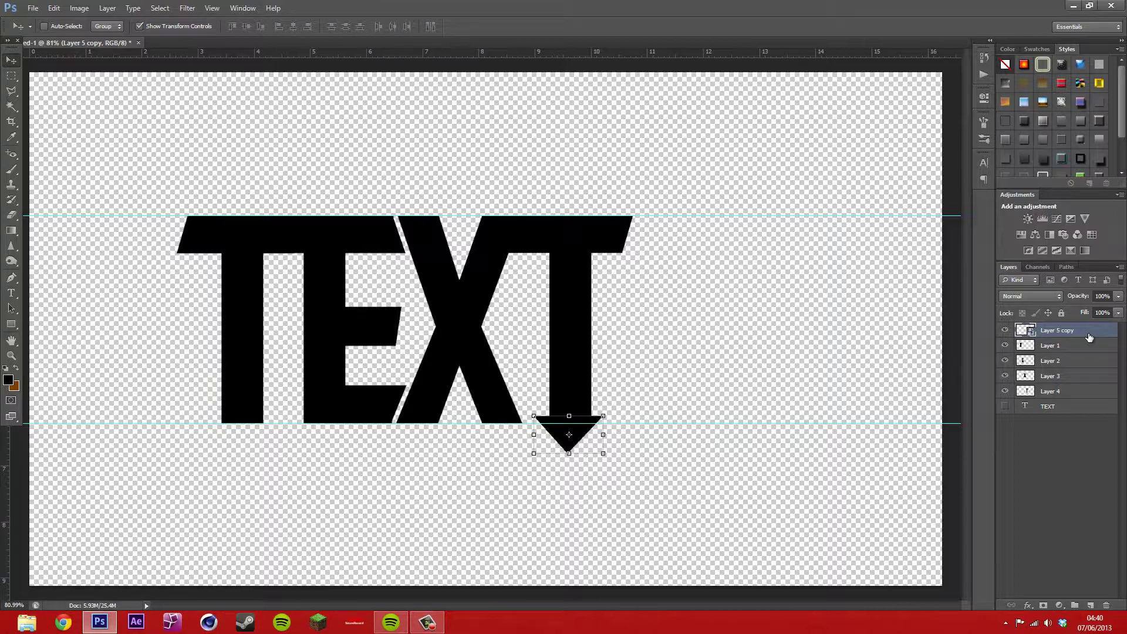
Place a duplicate of the arrowhead beneath the first T's stem, and lower the final T's arrowhead to the lower guide.
key("ctrl+j")
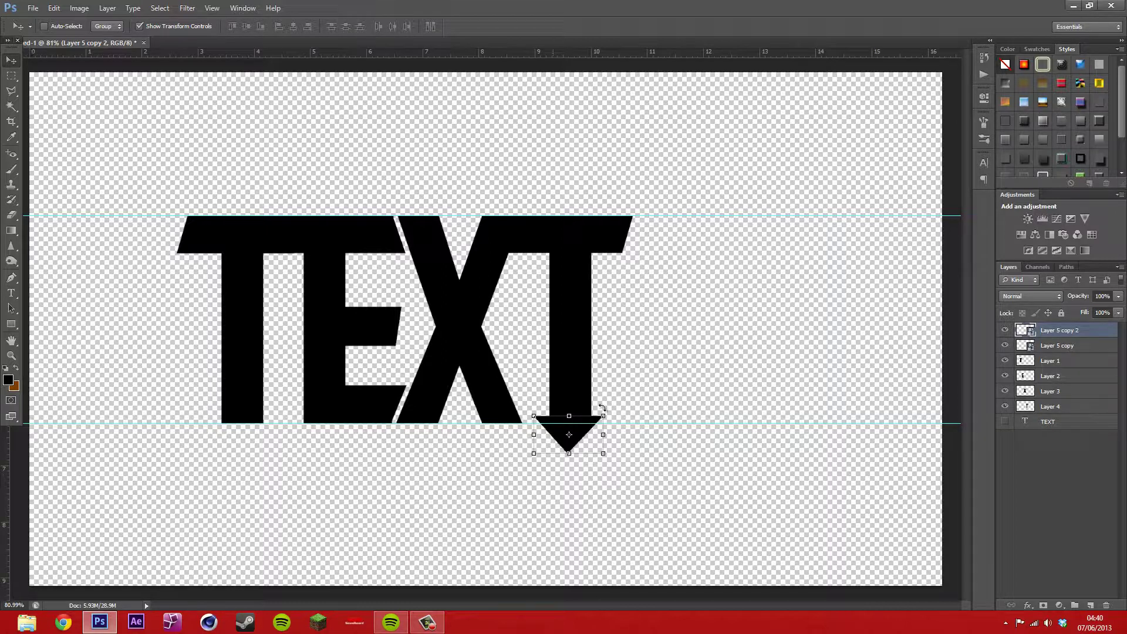
left_click_drag(595, 446, 268, 446)
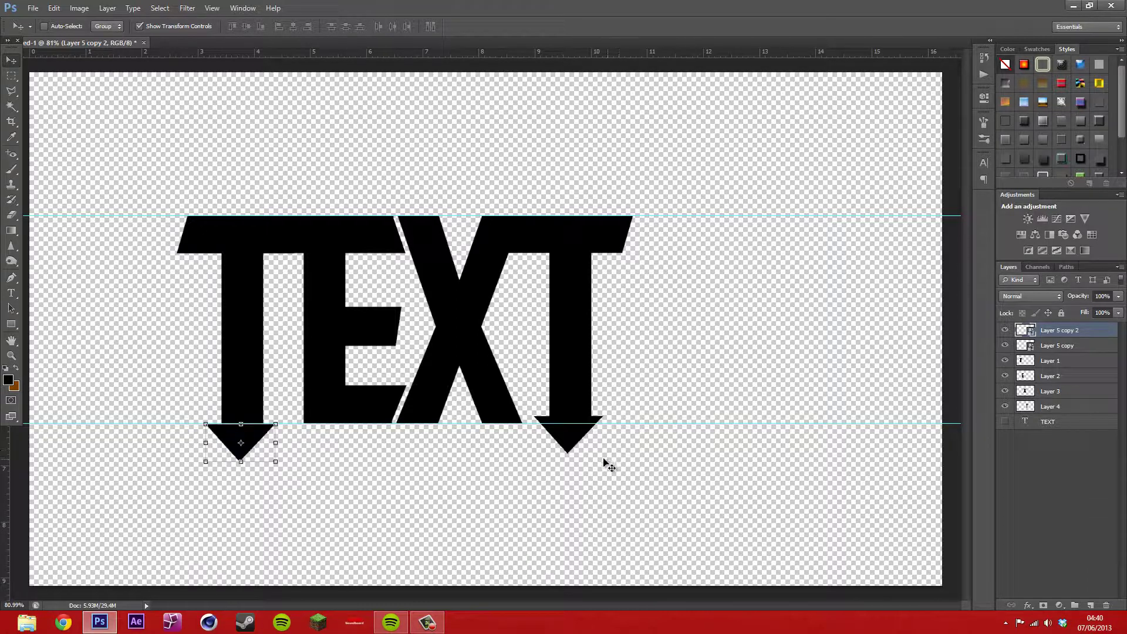
left_click(1050, 347)
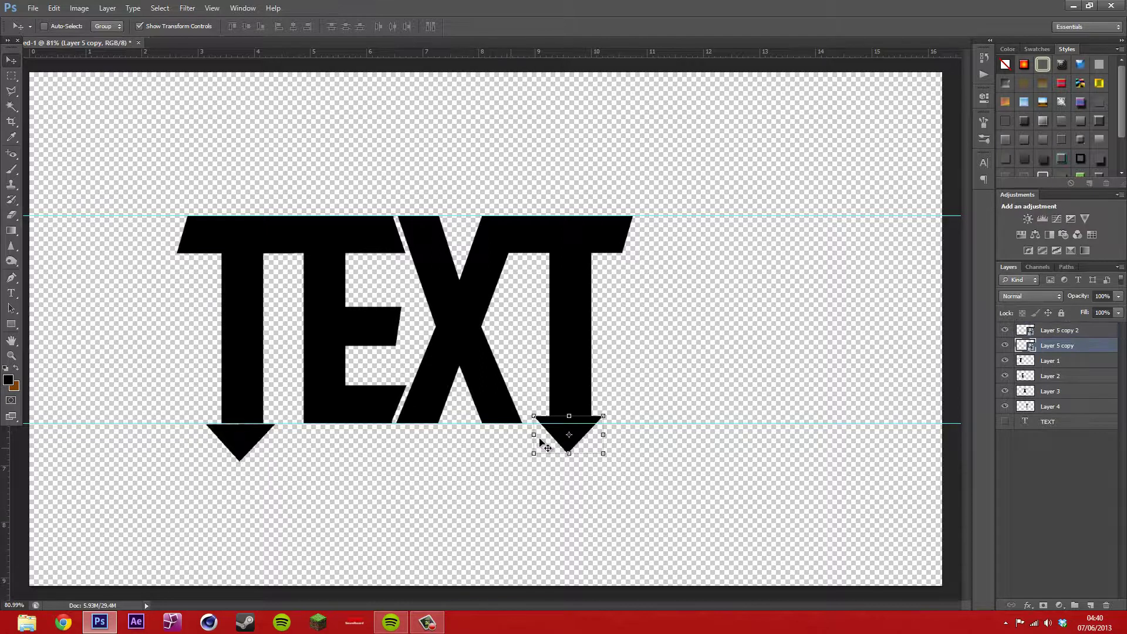
left_click_drag(583, 441, 585, 451)
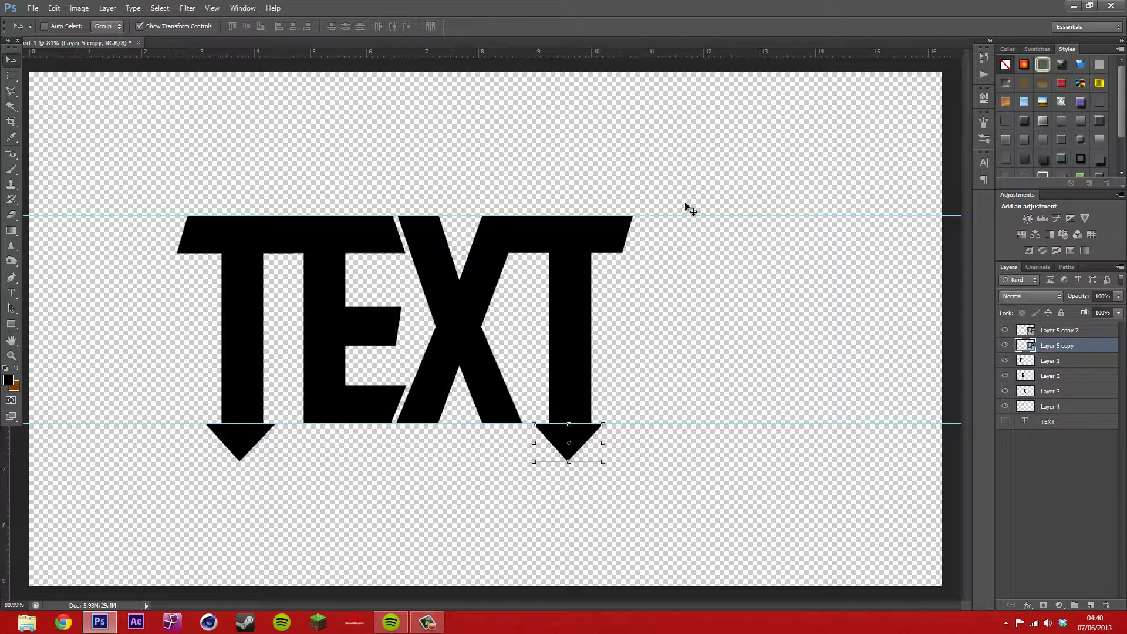
left_click(11, 91)
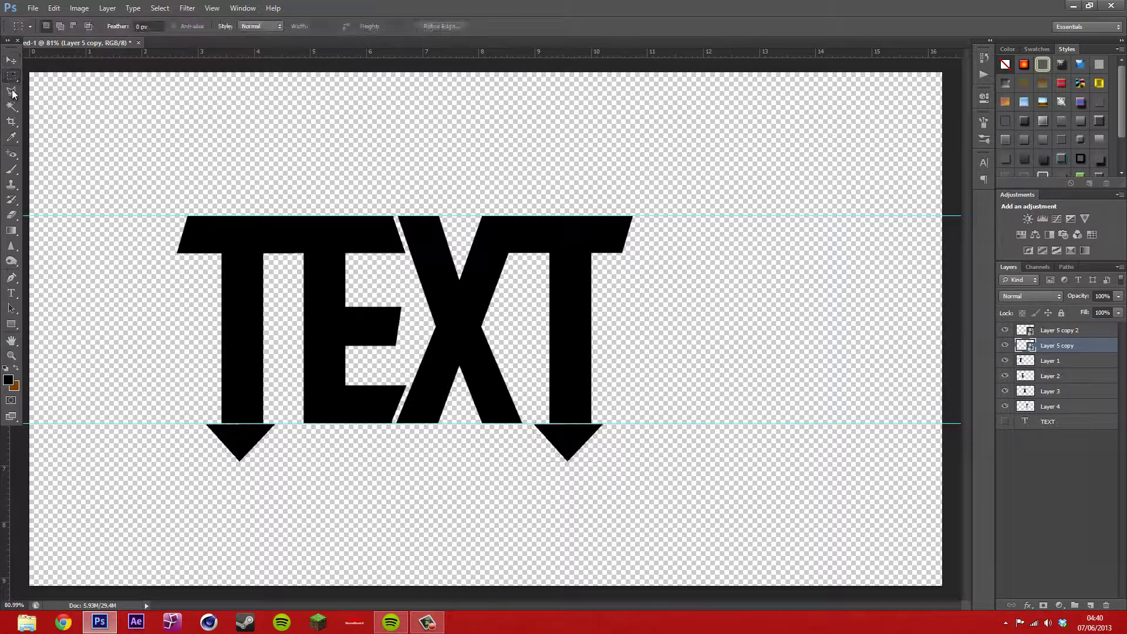
left_click(623, 253)
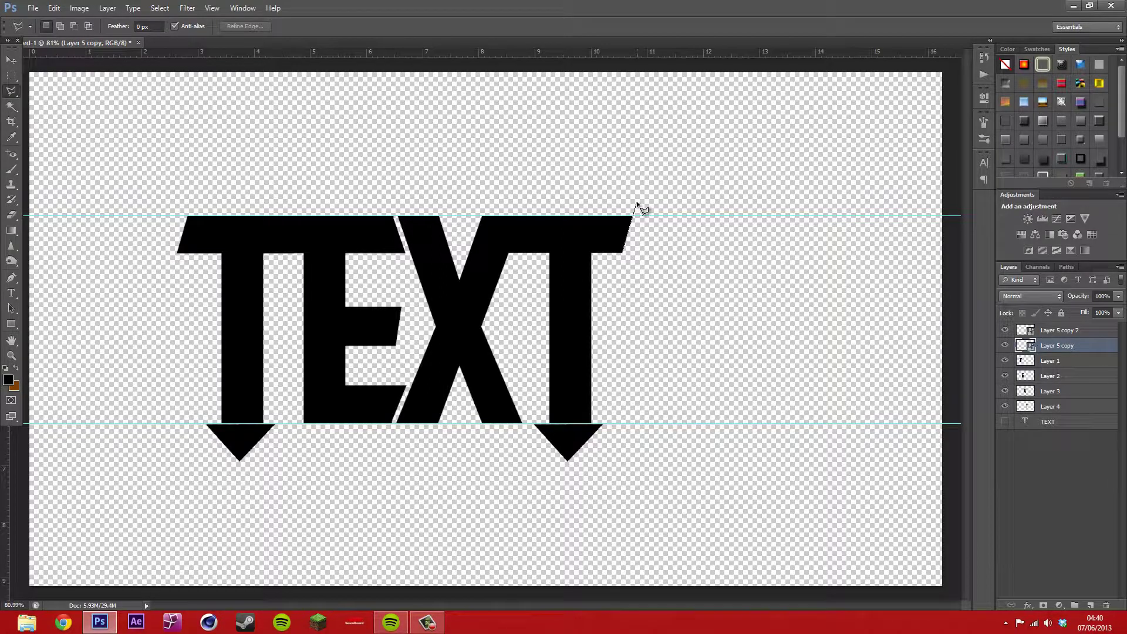
double_click(690, 257)
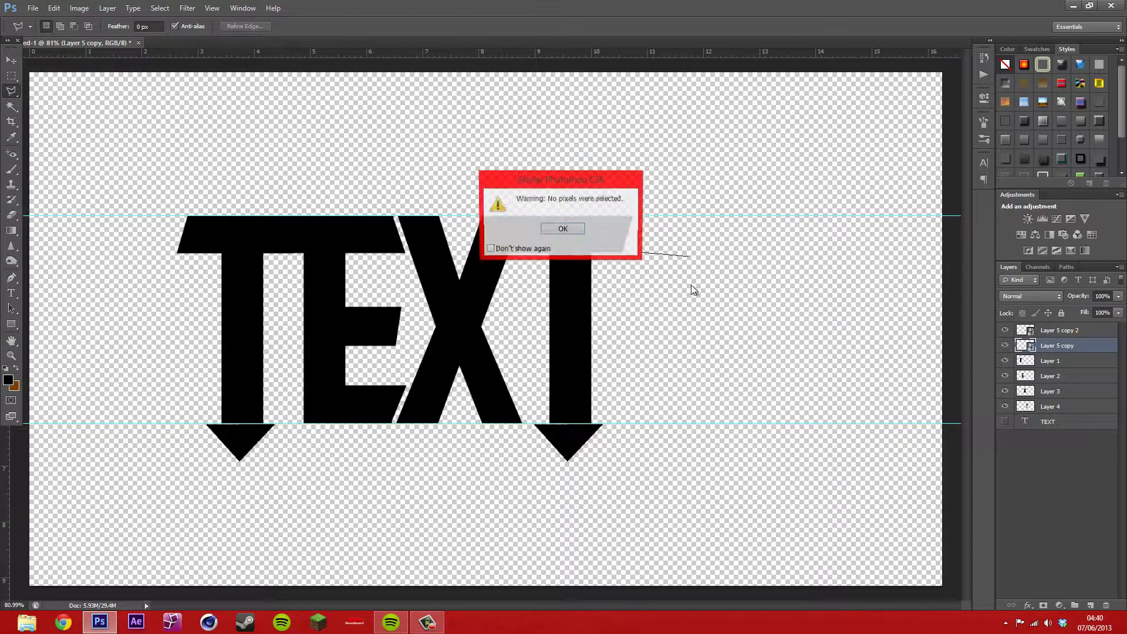
left_click(561, 233)
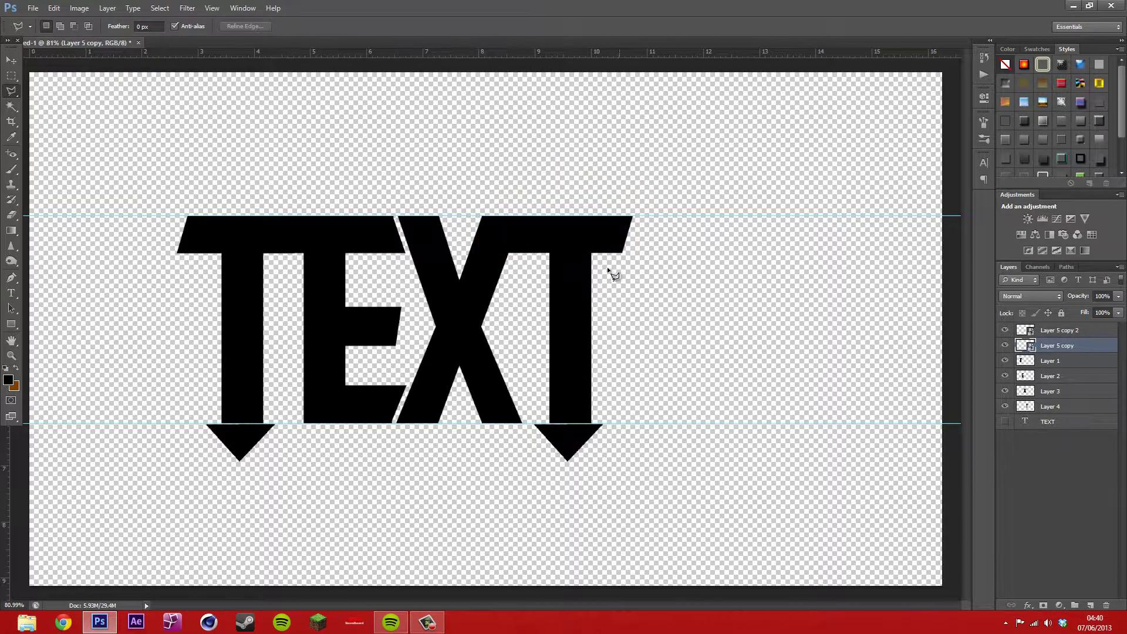
Outline a polygonal selection around the outer end of the first T's crossbar, with its cutting edge slanting inward toward the bottom.
left_click(201, 253)
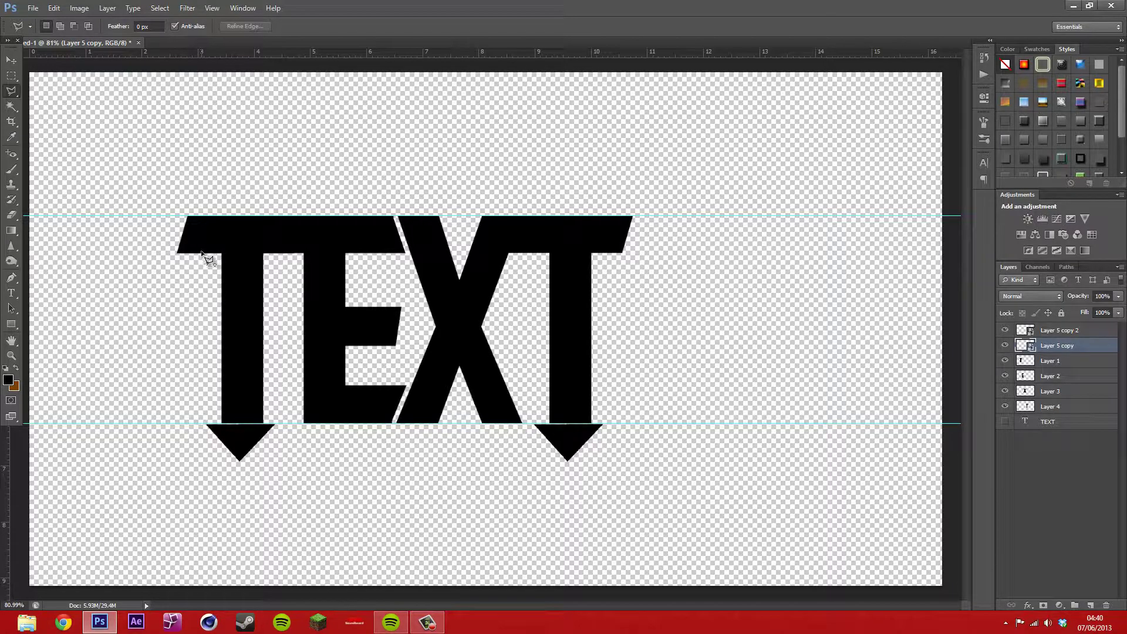
left_click(191, 208)
left_click(169, 254)
left_click(182, 268)
left_click(201, 255)
Try erasing the selected end of the first T's crossbar on Layer 1, and undo the erasure.
left_click(1056, 364)
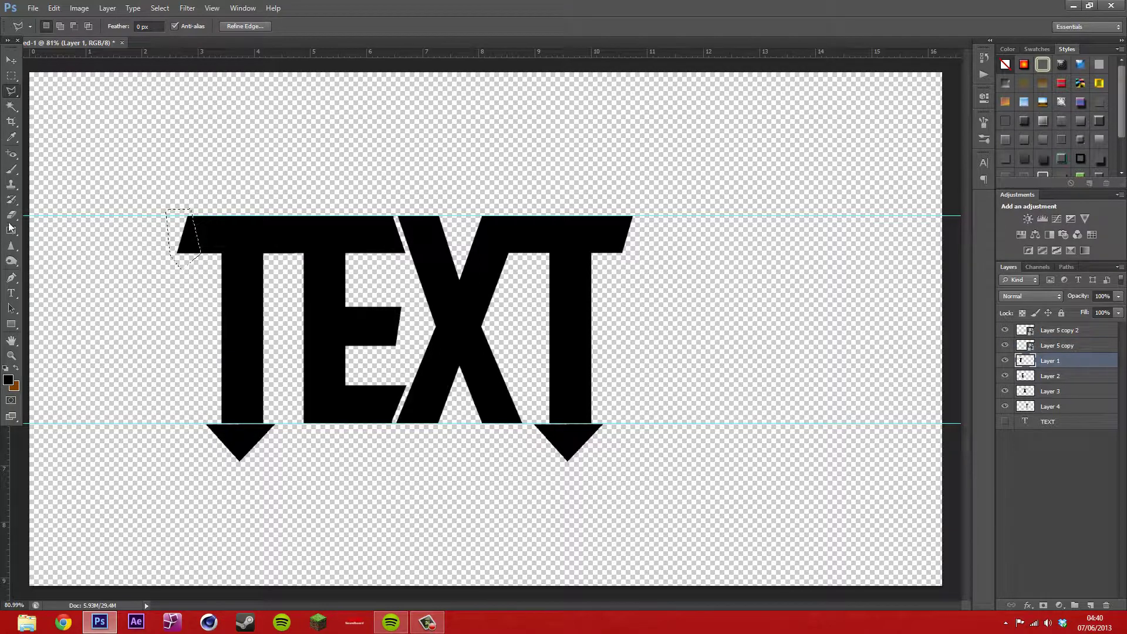
key("e")
left_click_drag(166, 277, 189, 234)
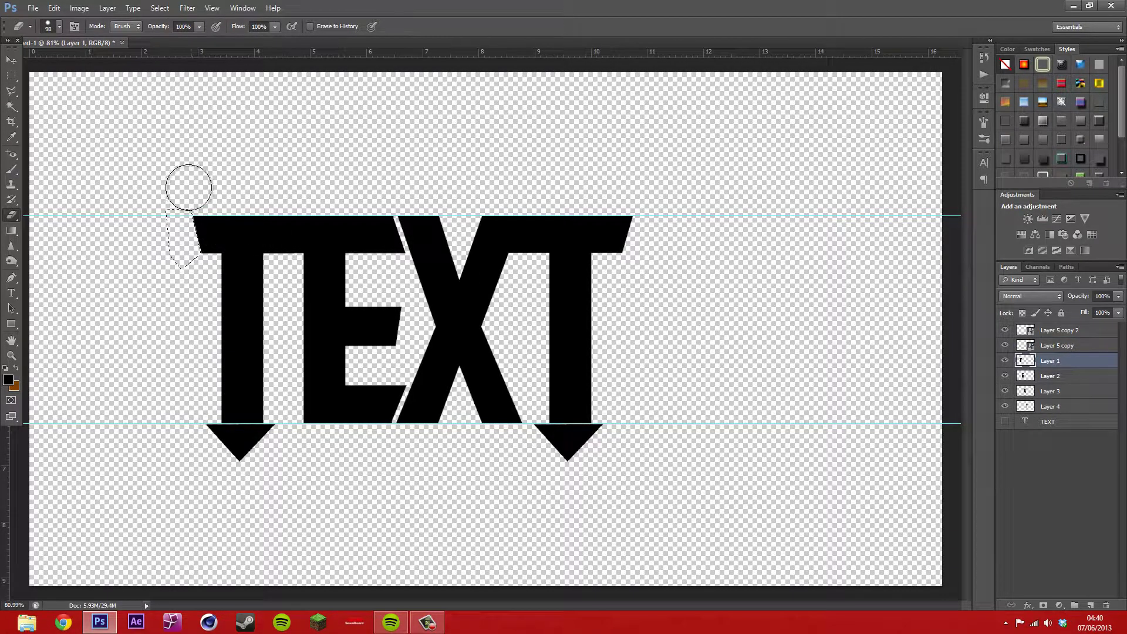
key("ctrl+d")
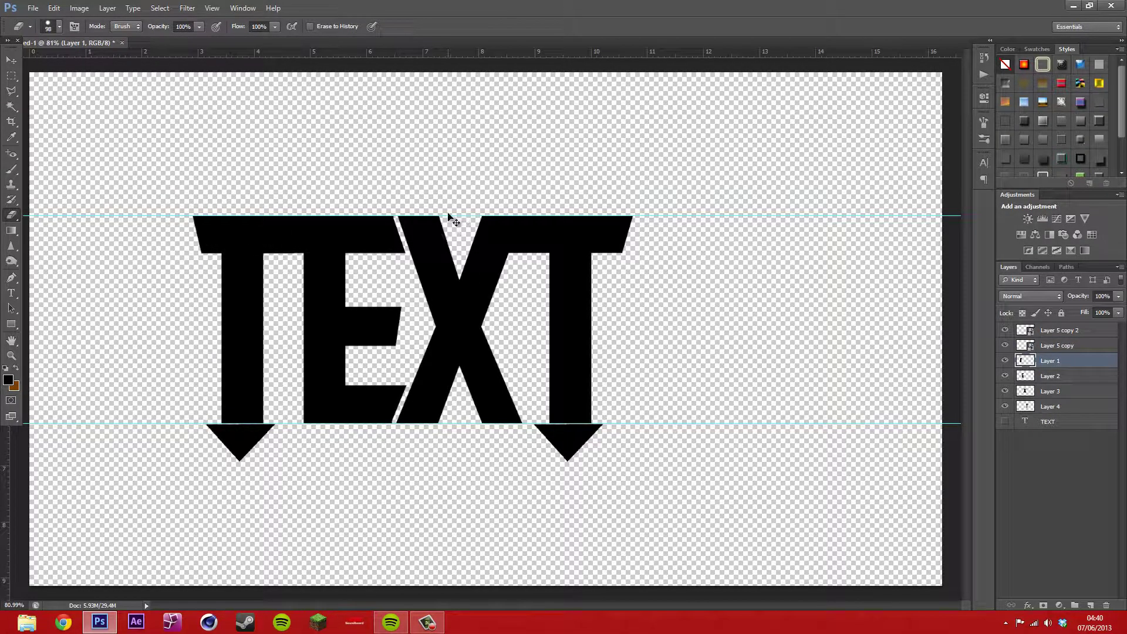
key("ctrl+alt+z")
key("ctrl+alt+z")
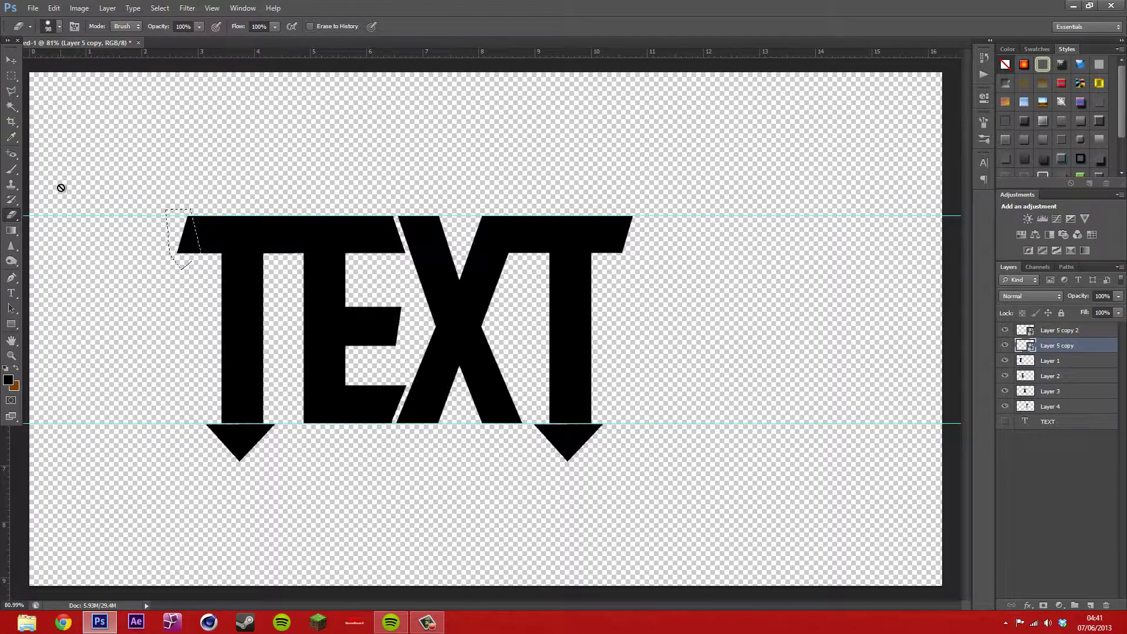
Trim the first T's crossbar to the reversed slant by erasing inside the selection on Layer 1, and deselect.
left_click(176, 234)
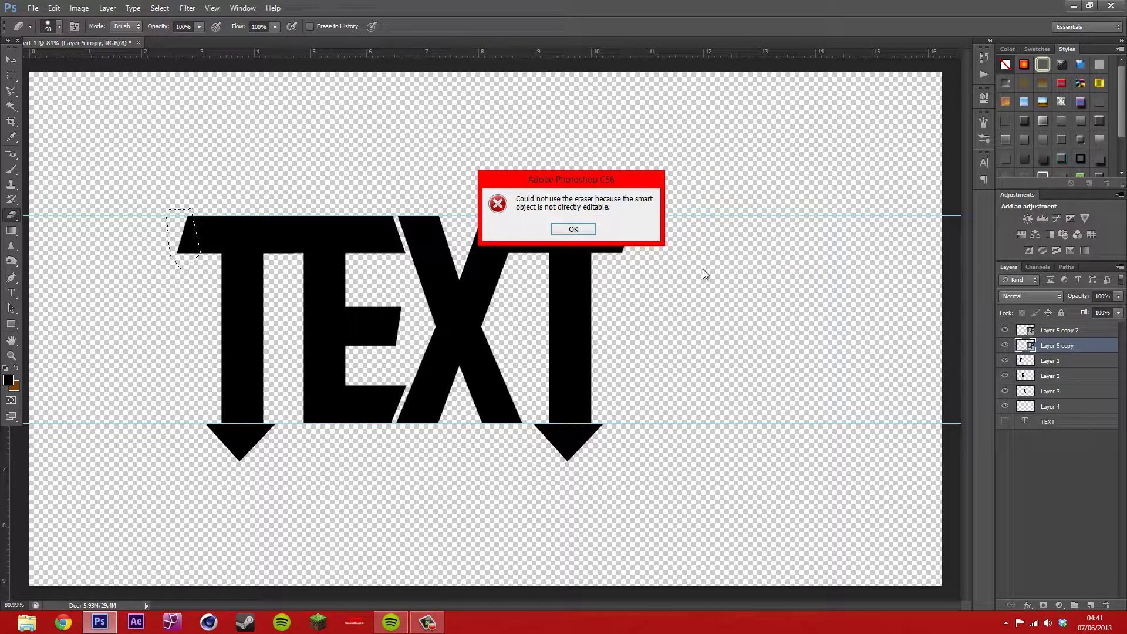
left_click(590, 229)
left_click(1051, 360)
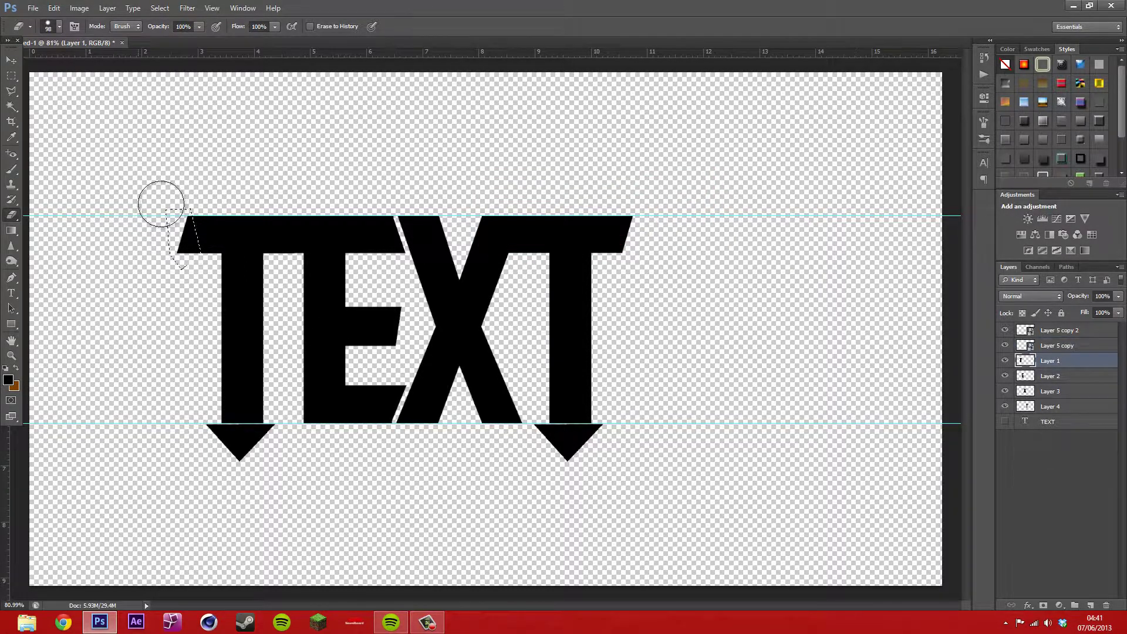
left_click_drag(194, 241, 174, 196)
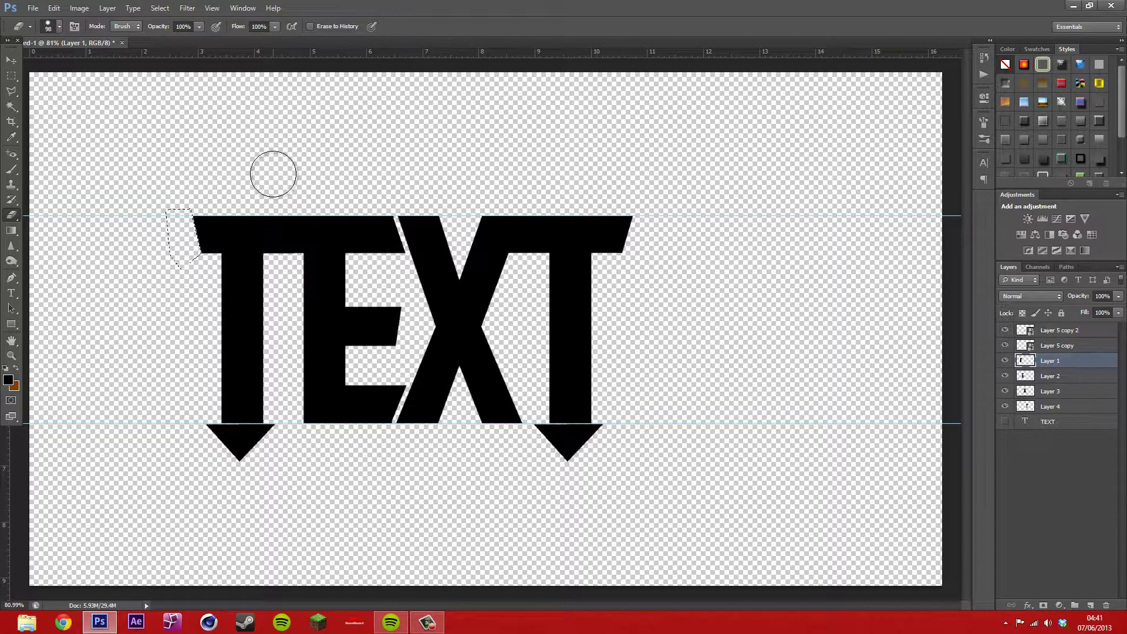
key("ctrl+d")
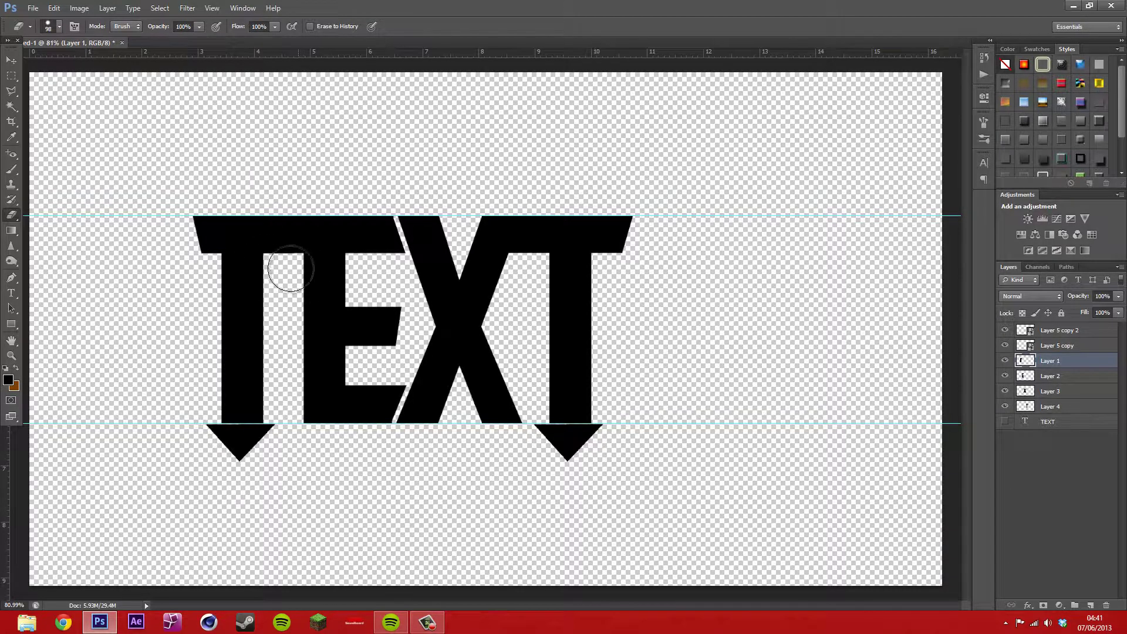
Copy a rectangular piece of the first T's crossbar end to a new layer, and shift it left to lengthen the bar.
left_click(11, 75)
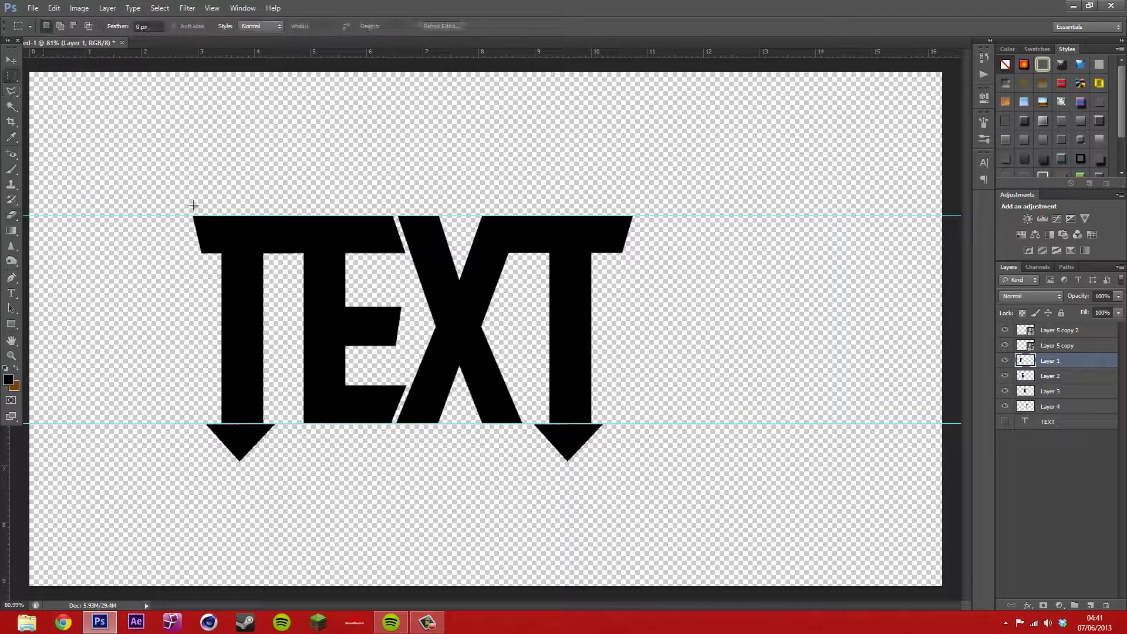
left_click_drag(203, 210, 220, 266)
key("ctrl+j")
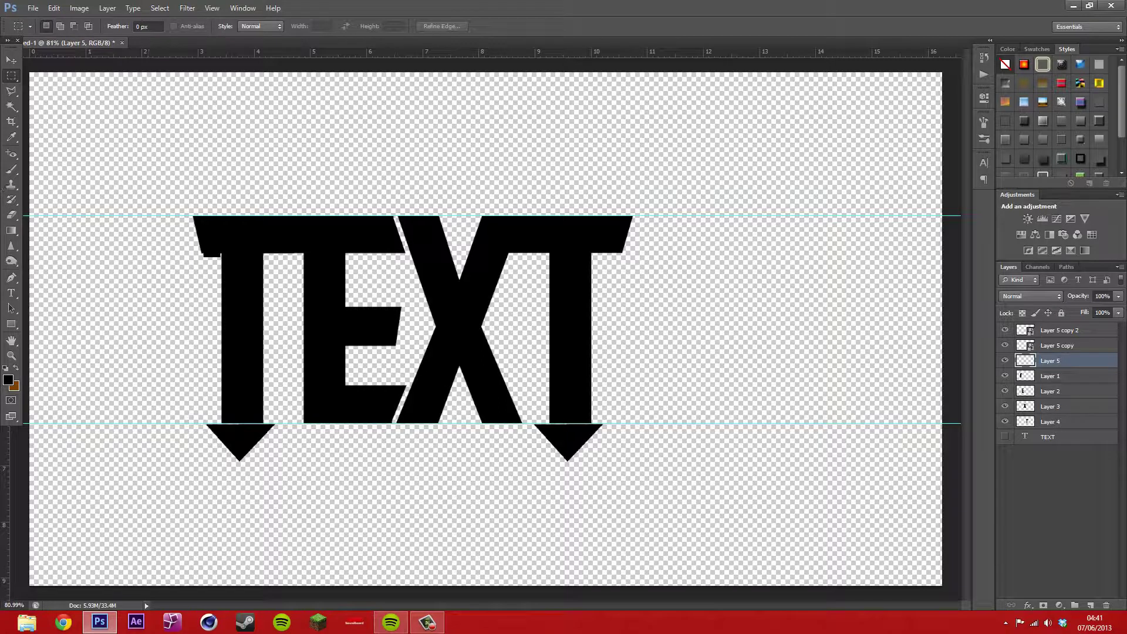
left_click(11, 60)
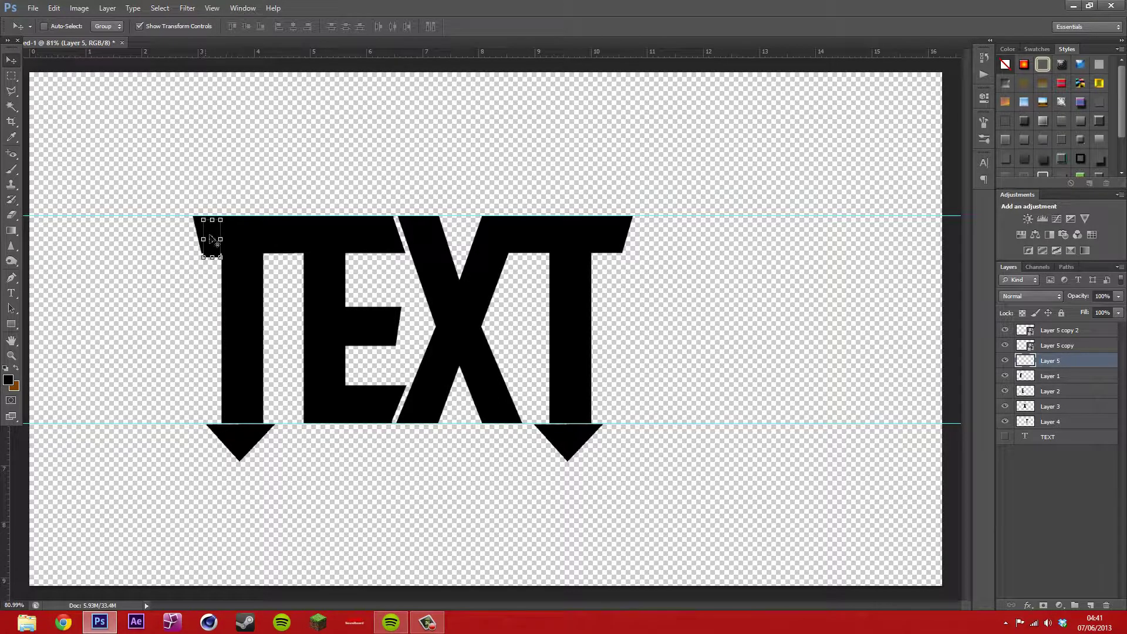
left_click_drag(203, 249, 199, 252)
Hide Layer 5, and move the rectangularly selected slanted tip of the first T's crossbar outward on Layer 1.
left_click(1058, 376)
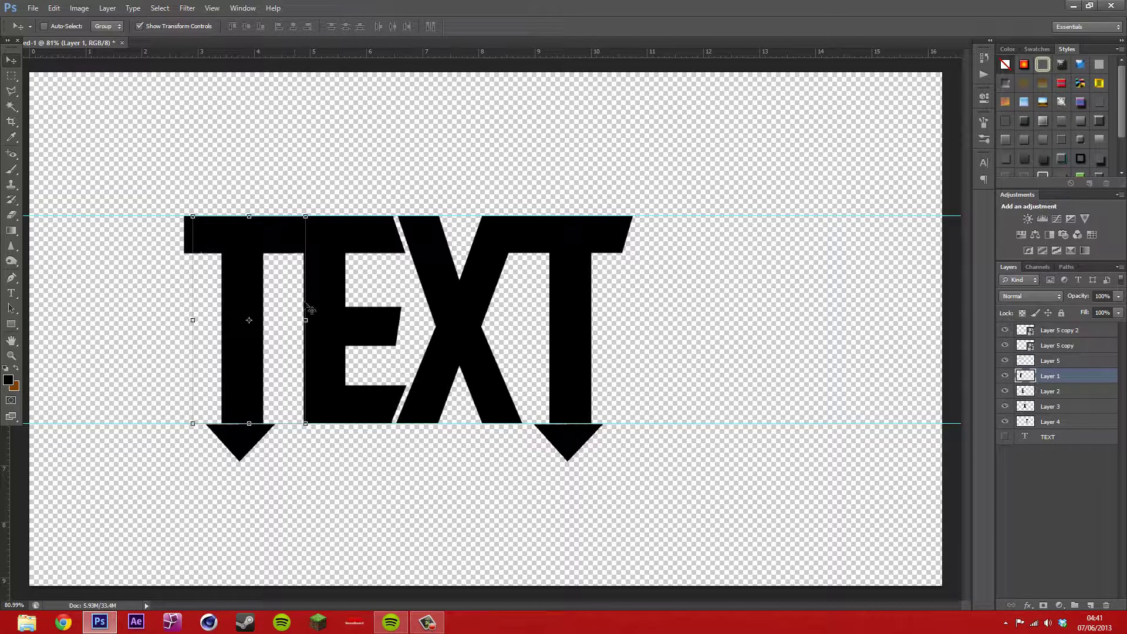
left_click(1005, 361)
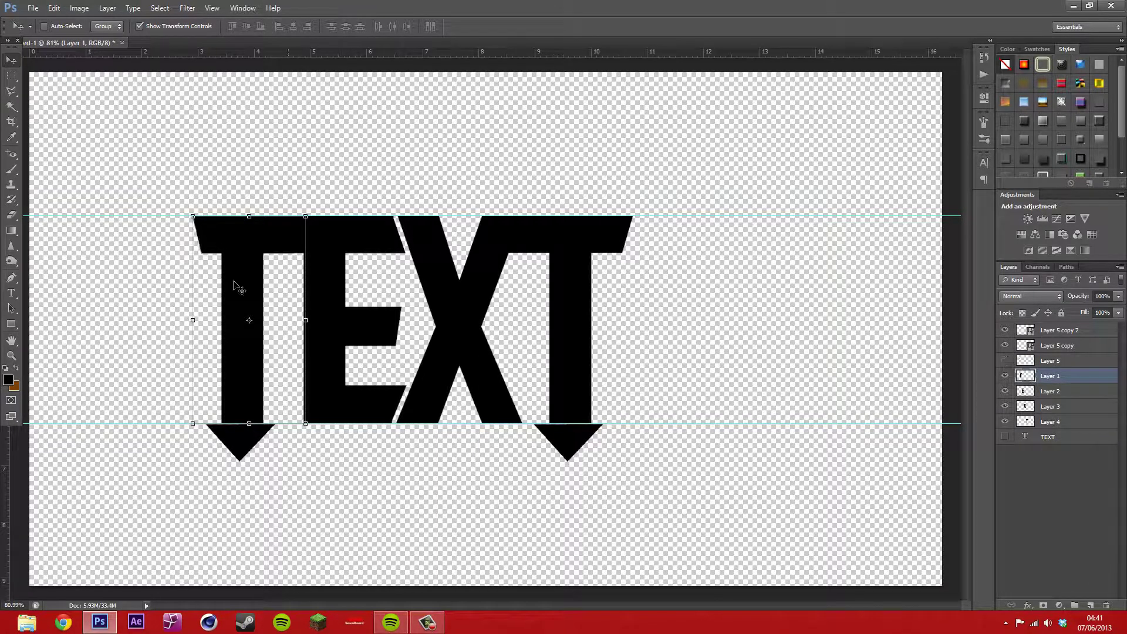
left_click(11, 76)
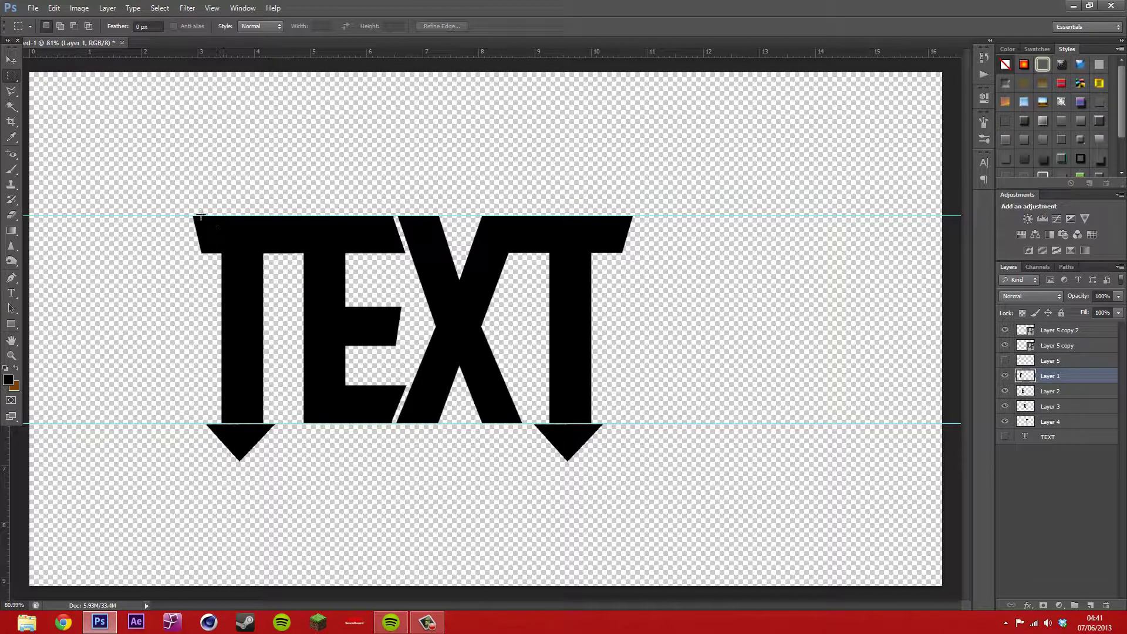
left_click_drag(207, 206, 150, 216)
left_click(12, 60)
left_click_drag(187, 252, 164, 252)
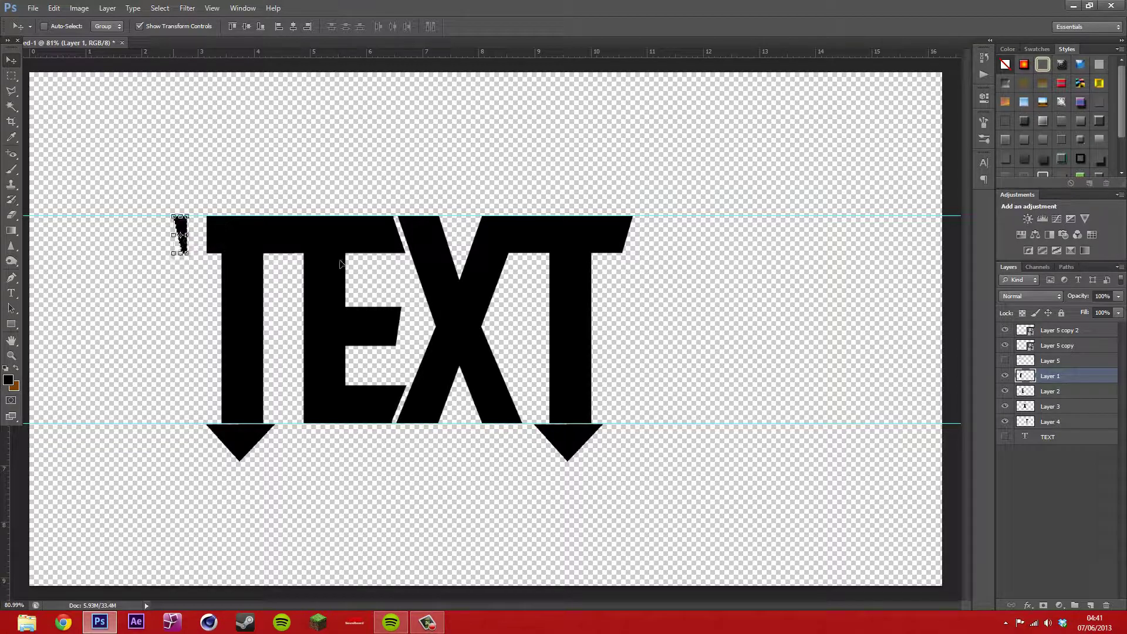
Show Layer 5, and align the slanted tip and the Layer 5 piece to close the gap in the first T's crossbar.
left_click(1004, 360)
left_click_drag(182, 243, 189, 245)
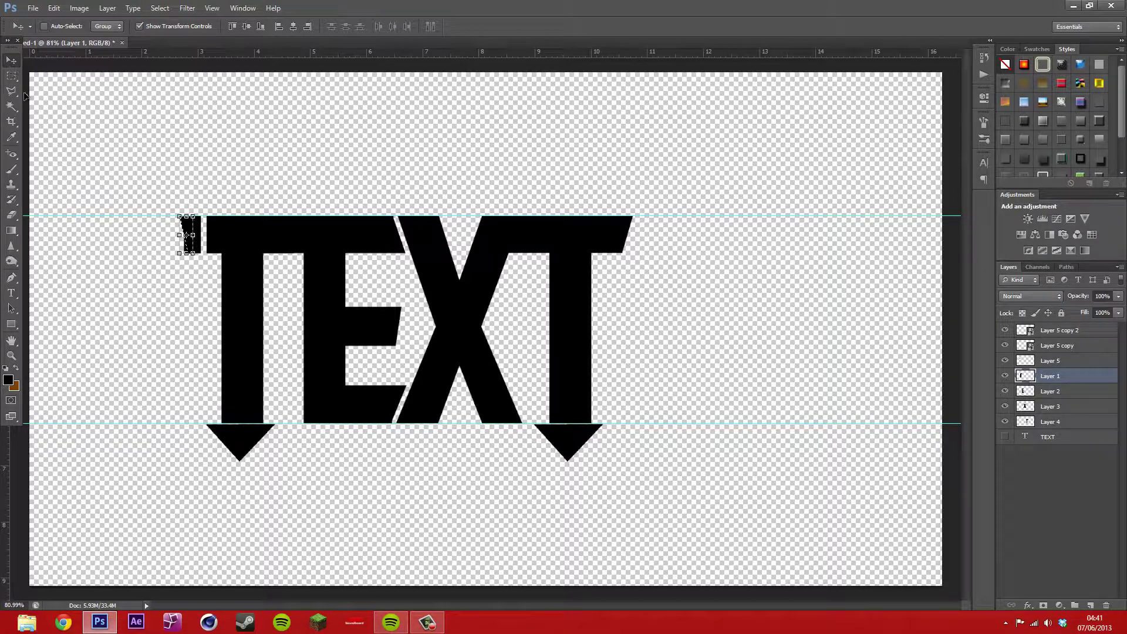
left_click(1059, 362)
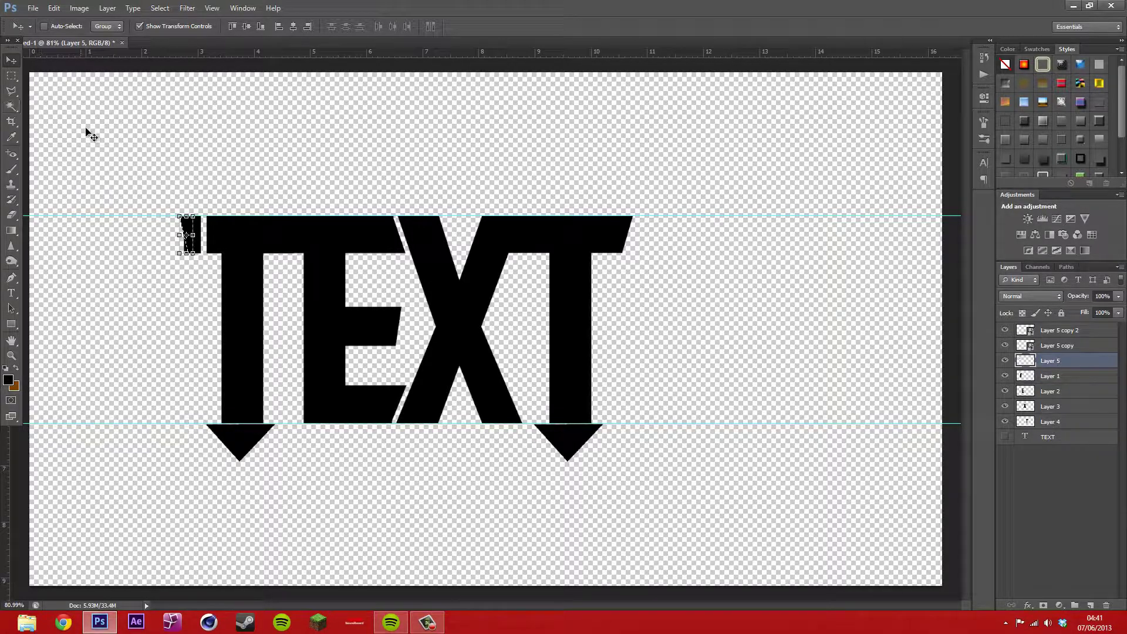
left_click_drag(191, 242, 200, 246)
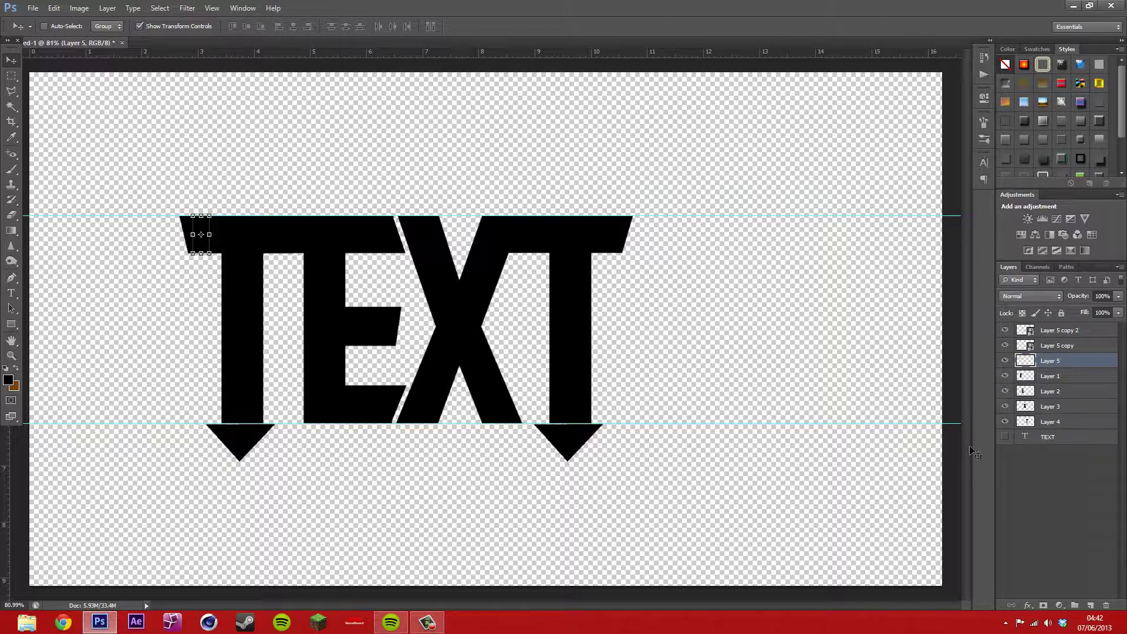
Draw a rectangular selection around the entire TEXT design, including both arrowheads.
left_click(11, 76)
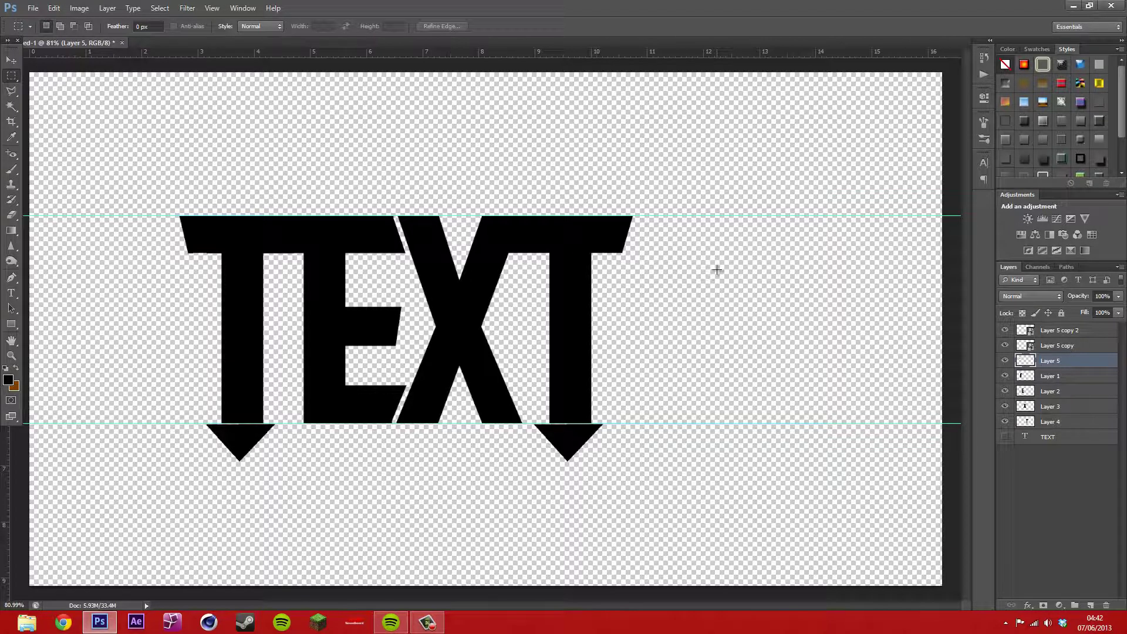
left_click_drag(115, 166, 665, 515)
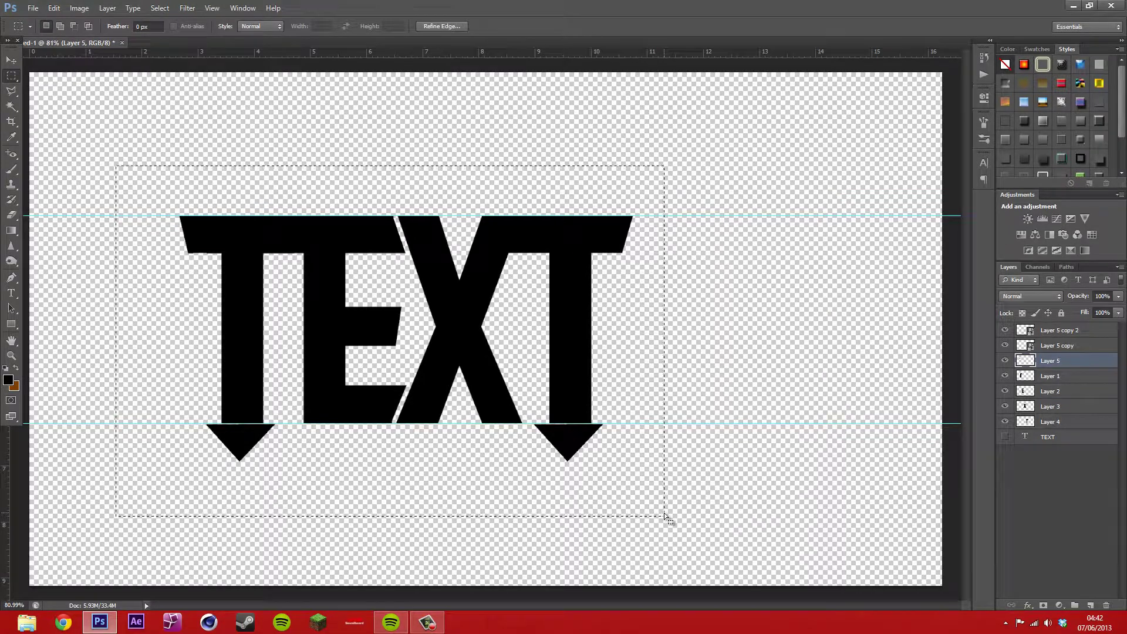